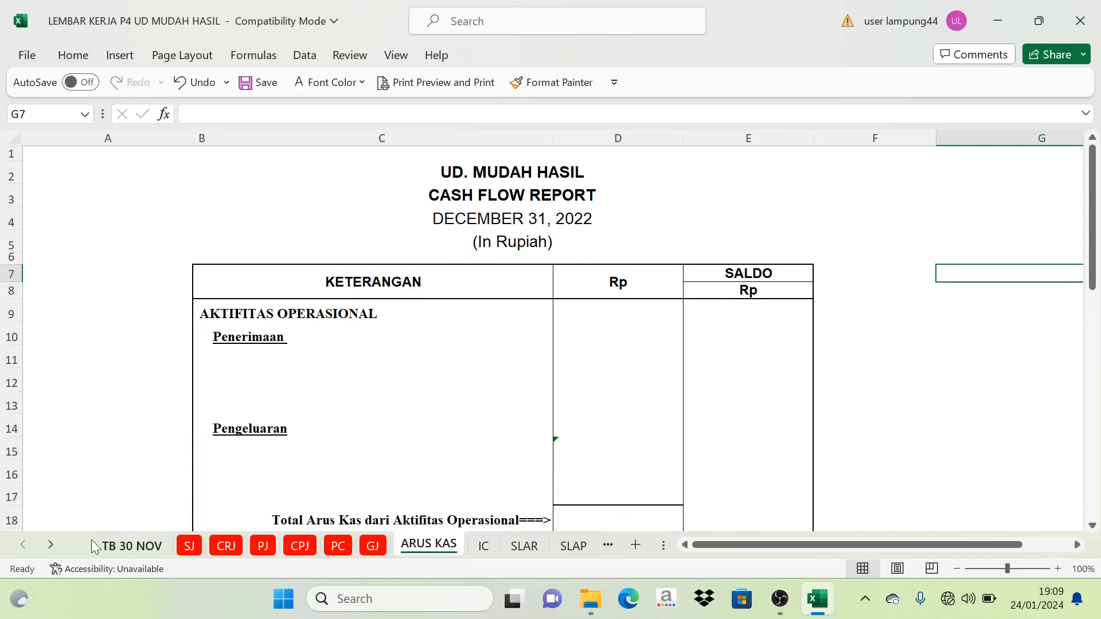
- Look over the ARUS KAS sheet's cash flow report template, from its company heading down through the activity sections
{"action": "left_click", "coordinate": [56, 546]}
{"action": "left_click", "coordinate": [56, 546]}
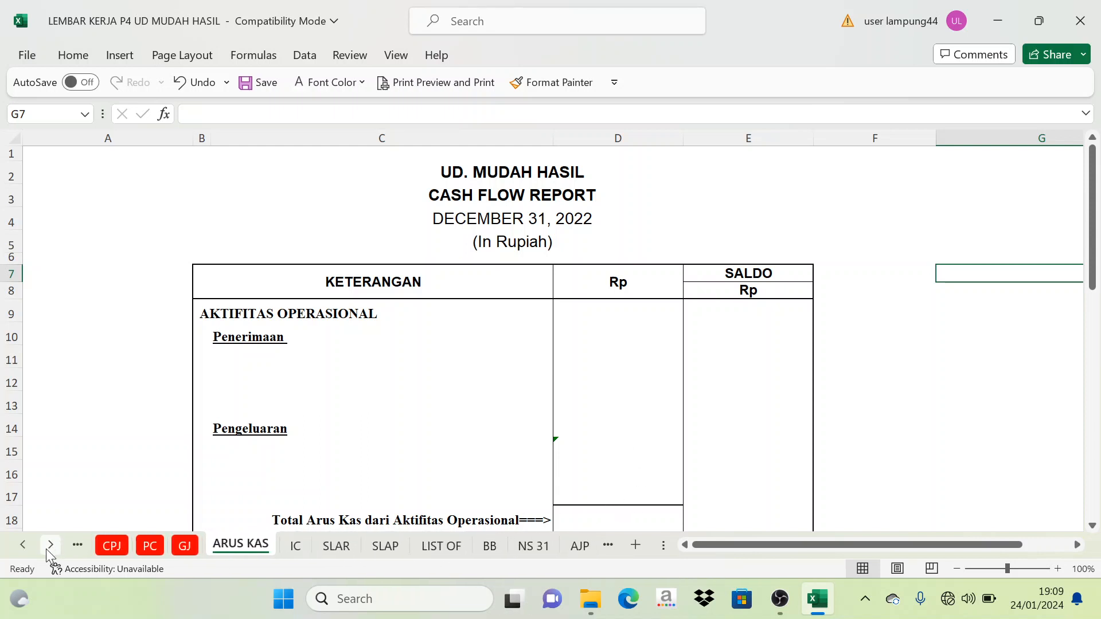
{"action": "left_click", "coordinate": [25, 546]}
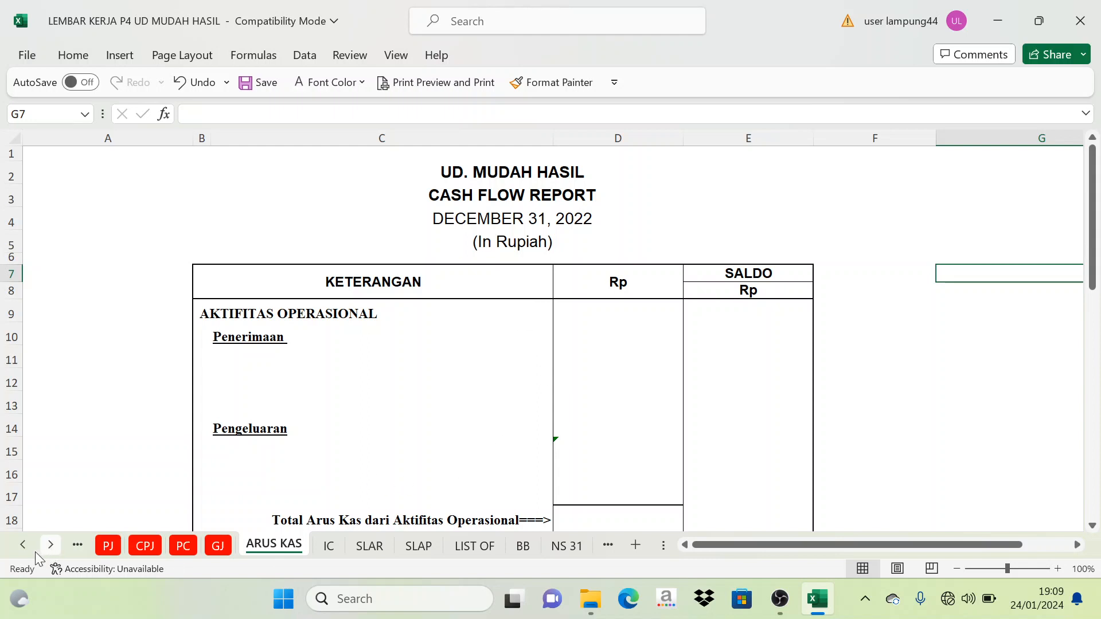
{"action": "left_click", "coordinate": [536, 184]}
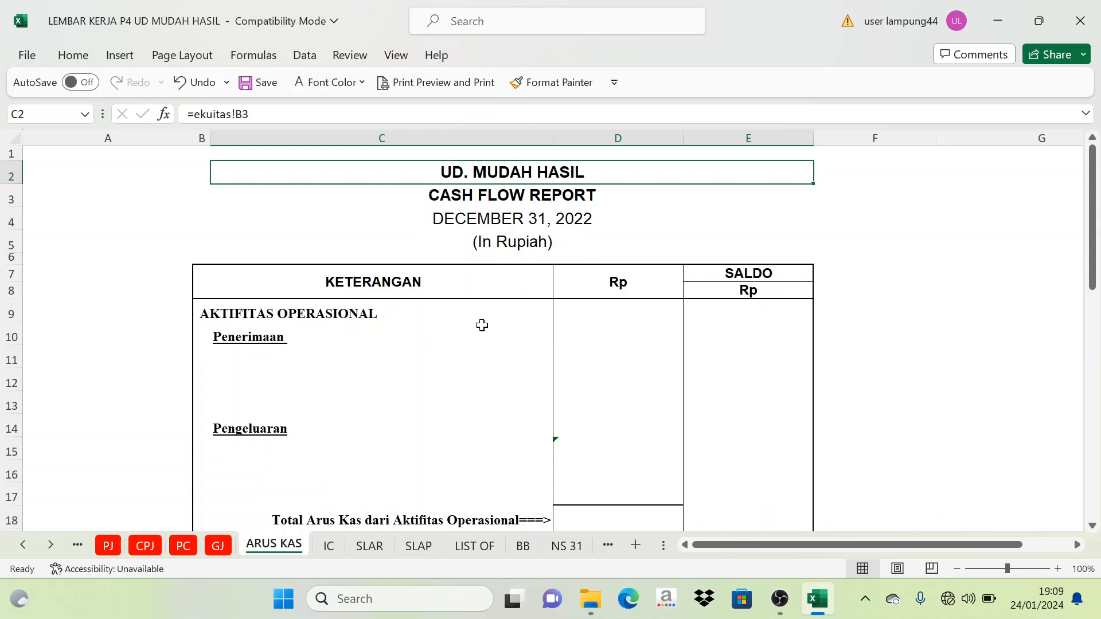
{"action": "scroll", "coordinate": [298, 395], "scroll_direction": "down", "scroll_amount": 3}
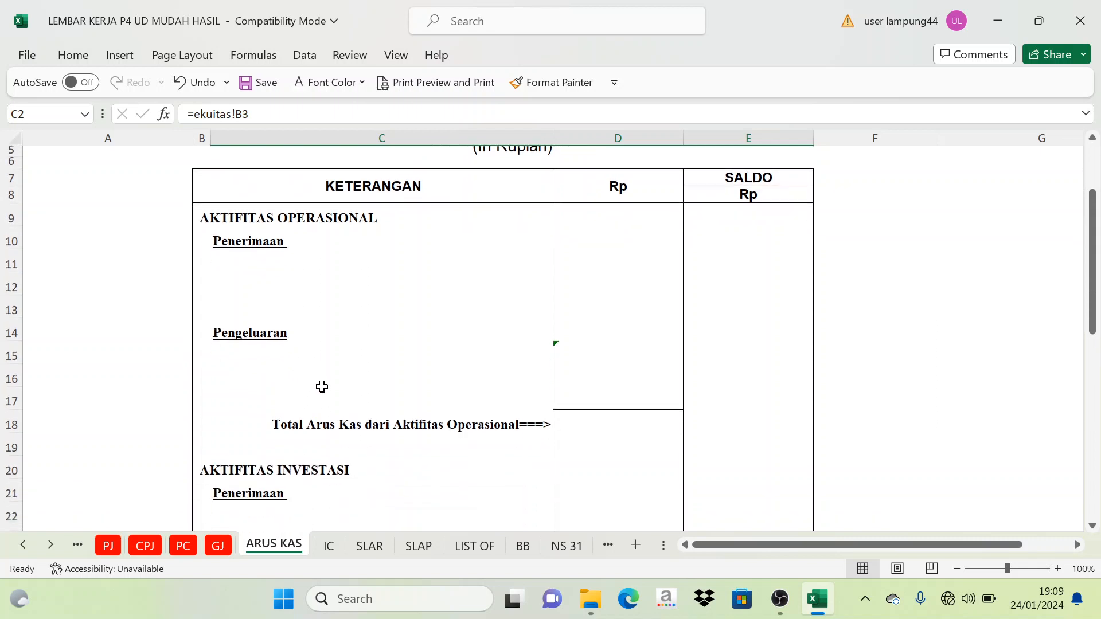
{"action": "scroll", "coordinate": [362, 390], "scroll_direction": "up", "scroll_amount": 2}
{"action": "scroll", "coordinate": [371, 409], "scroll_direction": "down", "scroll_amount": 1}
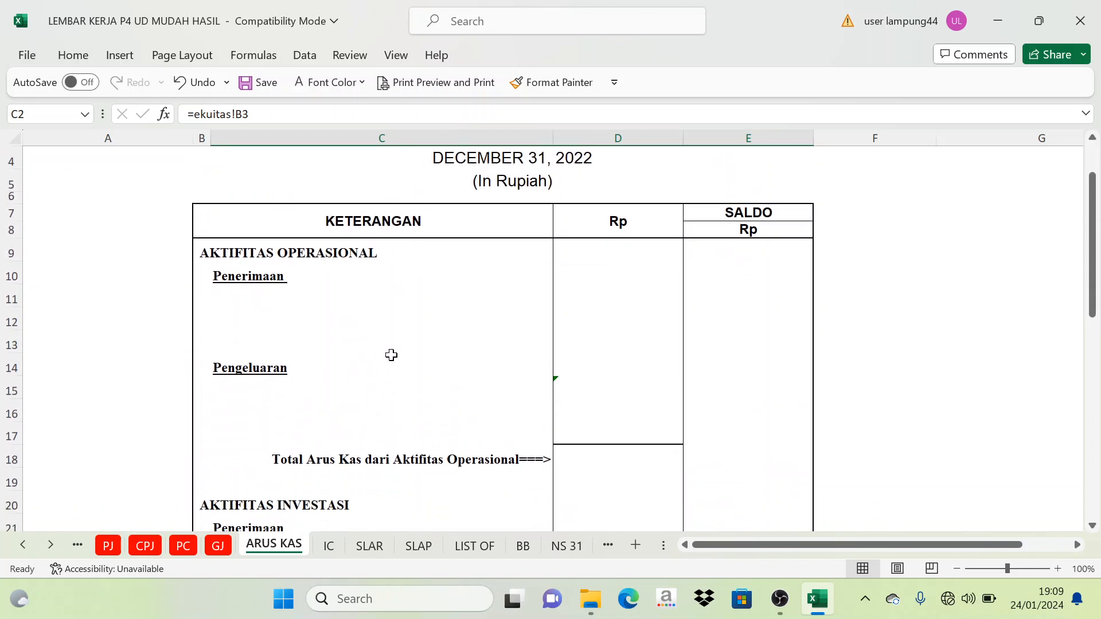
{"action": "scroll", "coordinate": [396, 358], "scroll_direction": "up", "scroll_amount": 1}
{"action": "scroll", "coordinate": [388, 352], "scroll_direction": "down", "scroll_amount": 4}
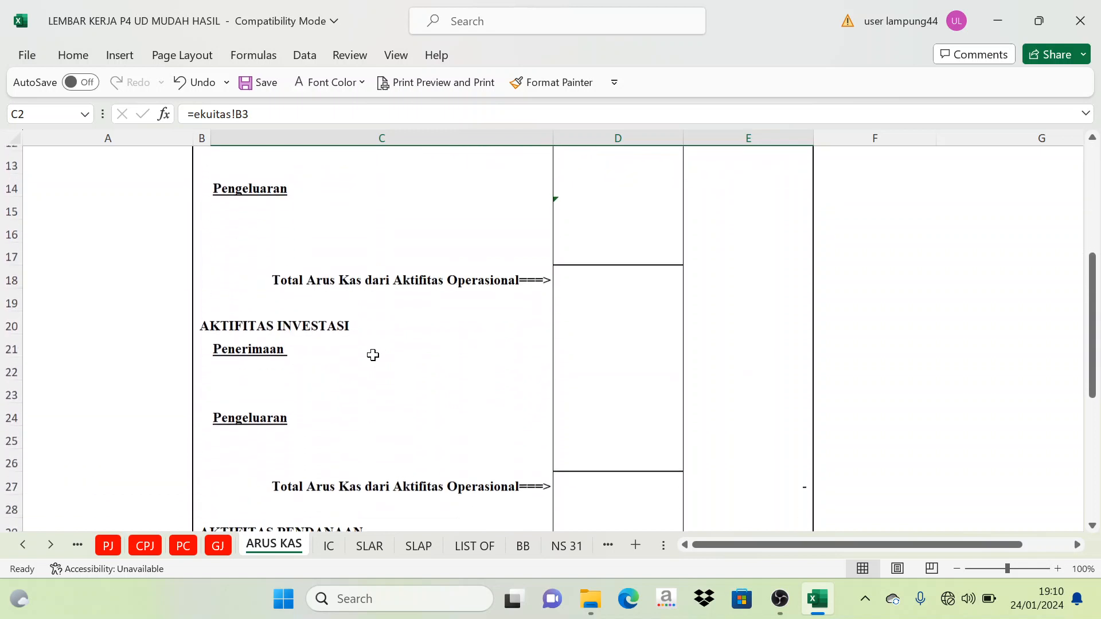
{"action": "scroll", "coordinate": [371, 356], "scroll_direction": "up", "scroll_amount": 2}
{"action": "scroll", "coordinate": [339, 359], "scroll_direction": "up", "scroll_amount": 2}
- Examine the three activity headings of the cash flow report: AKTIFITAS OPERASIONAL, AKTIFITAS INVESTASI and AKTIFITAS PENDANAAN
{"action": "left_click", "coordinate": [329, 314]}
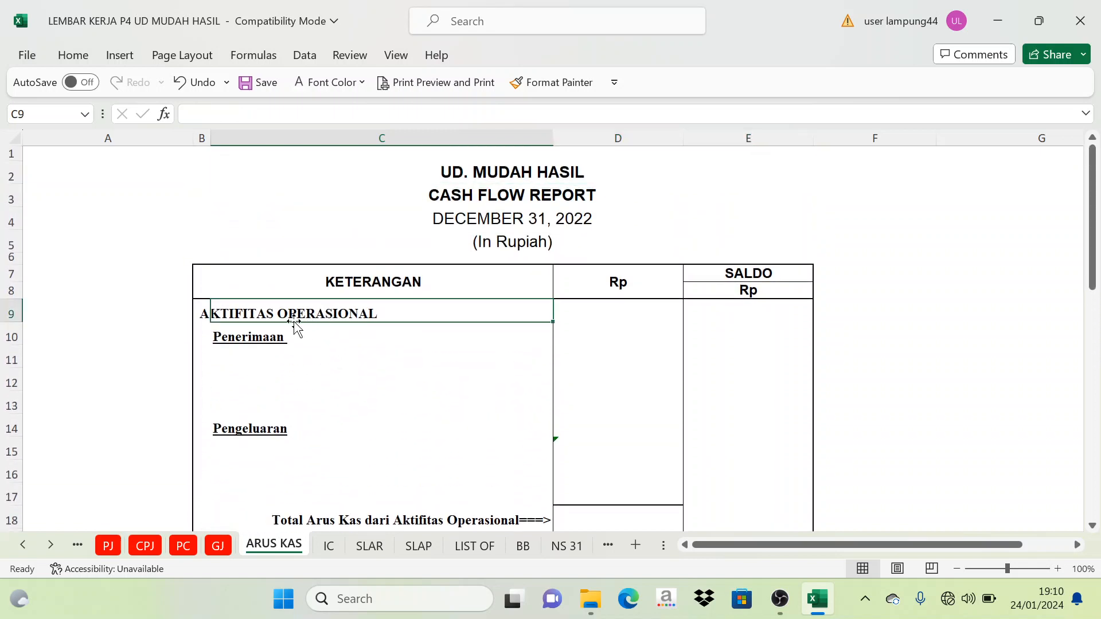
{"action": "scroll", "coordinate": [305, 360], "scroll_direction": "down", "scroll_amount": 1}
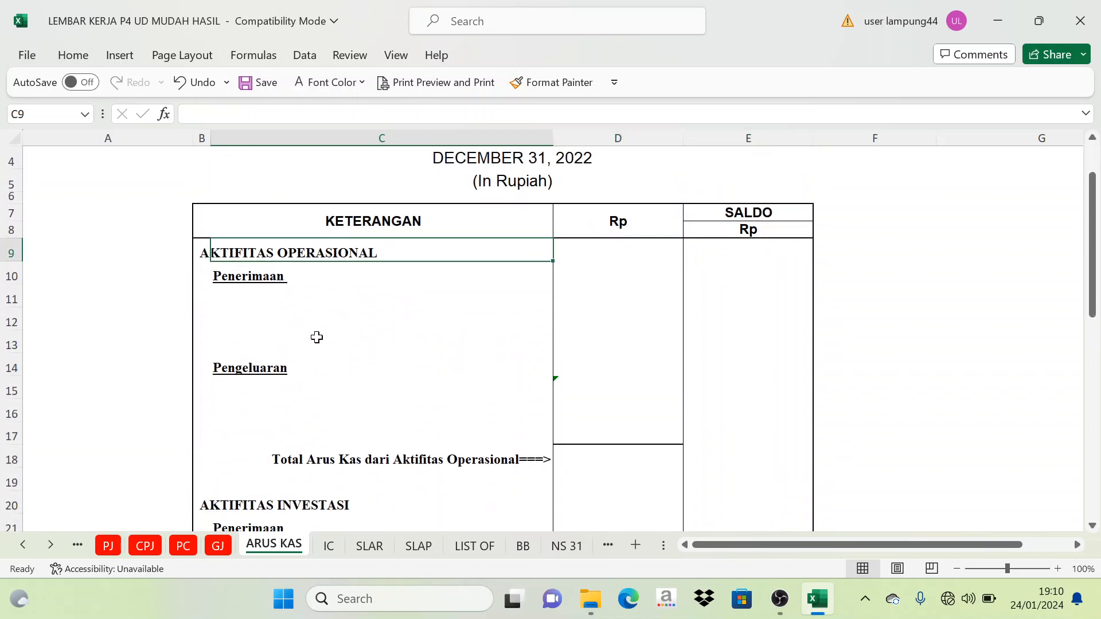
{"action": "left_click", "coordinate": [314, 340]}
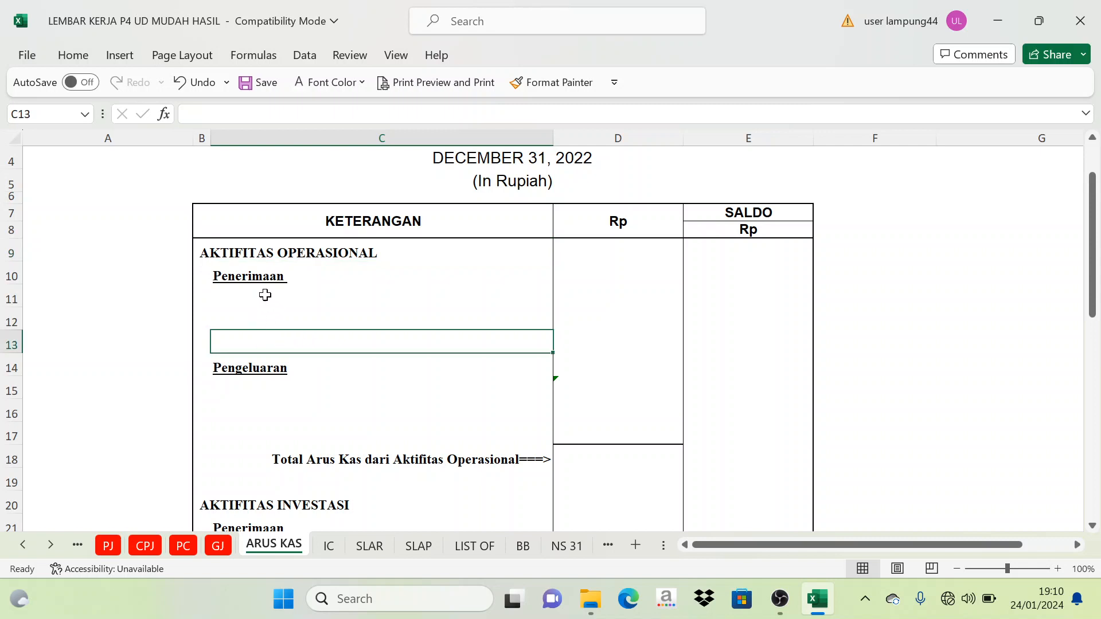
{"action": "left_click", "coordinate": [317, 264]}
{"action": "scroll", "coordinate": [277, 367], "scroll_direction": "down", "scroll_amount": 1}
{"action": "scroll", "coordinate": [277, 375], "scroll_direction": "down", "scroll_amount": 2}
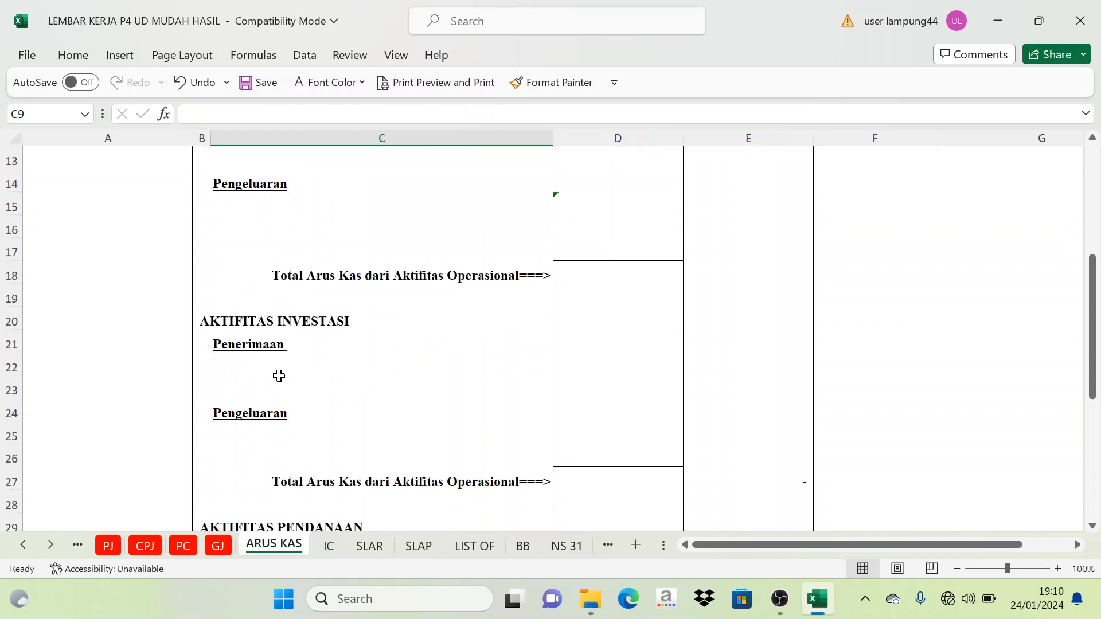
{"action": "left_click", "coordinate": [271, 324]}
{"action": "scroll", "coordinate": [268, 369], "scroll_direction": "down", "scroll_amount": 2}
{"action": "scroll", "coordinate": [268, 369], "scroll_direction": "down", "scroll_amount": 2}
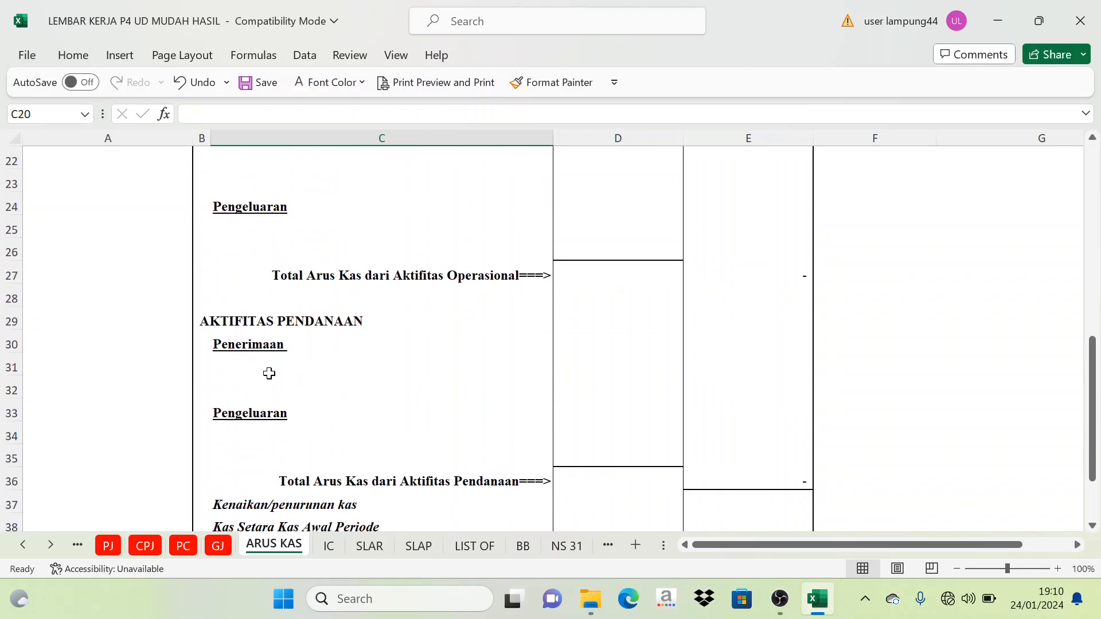
{"action": "left_click", "coordinate": [282, 330]}
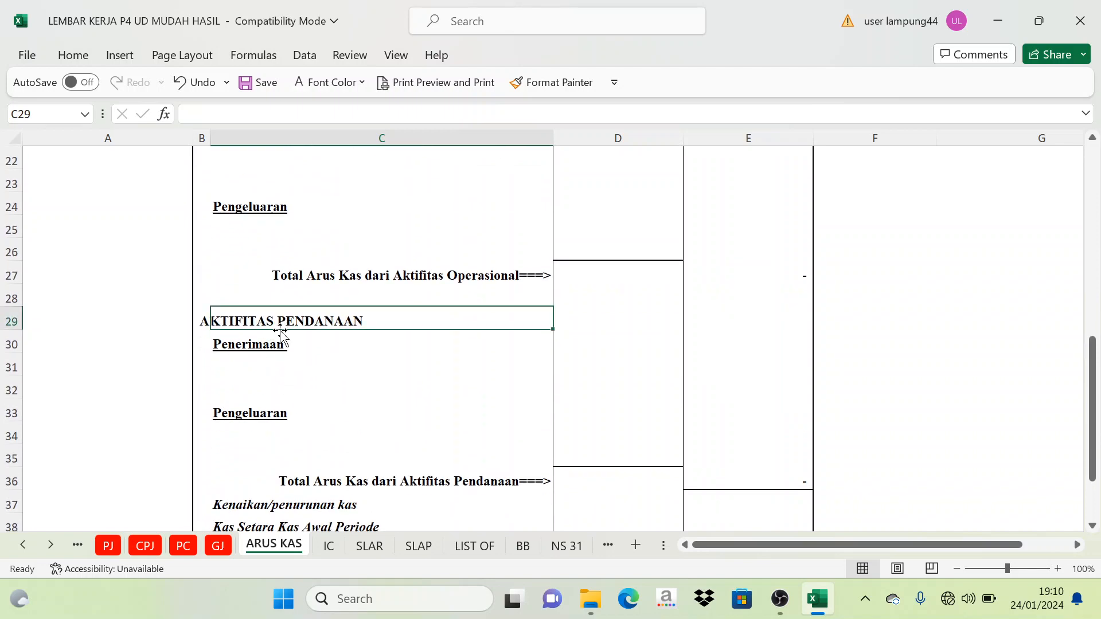
- Examine the Penerimaan and Pengeluaran subsections under the operating and investing activities of the cash flow report
{"action": "scroll", "coordinate": [278, 332], "scroll_direction": "up", "scroll_amount": 6}
{"action": "left_click", "coordinate": [232, 256]}
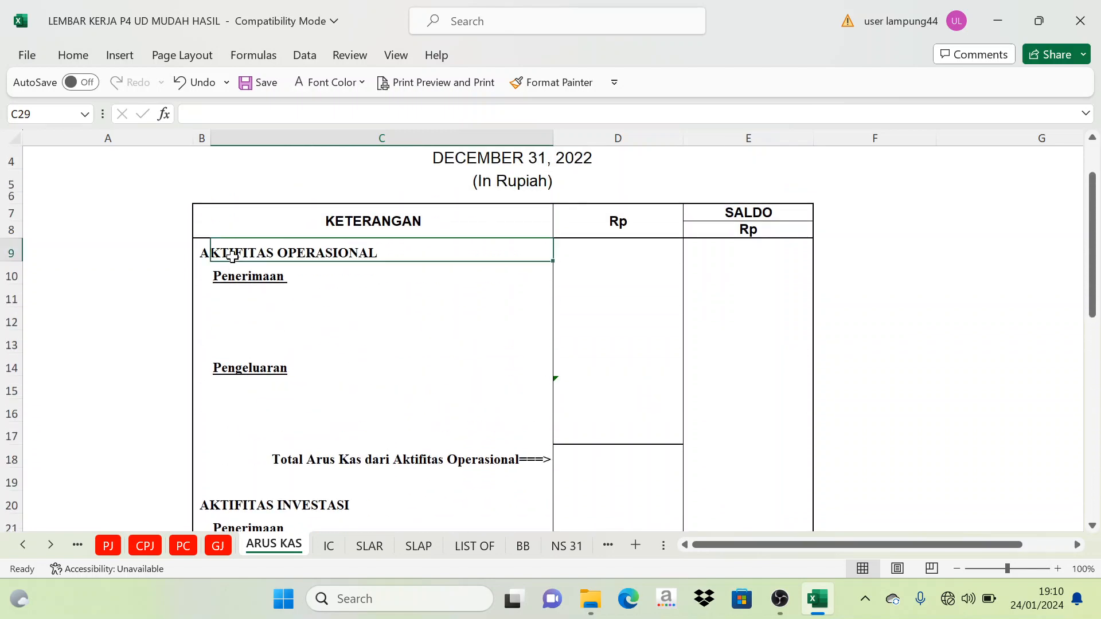
{"action": "scroll", "coordinate": [227, 298], "scroll_direction": "down", "scroll_amount": 1}
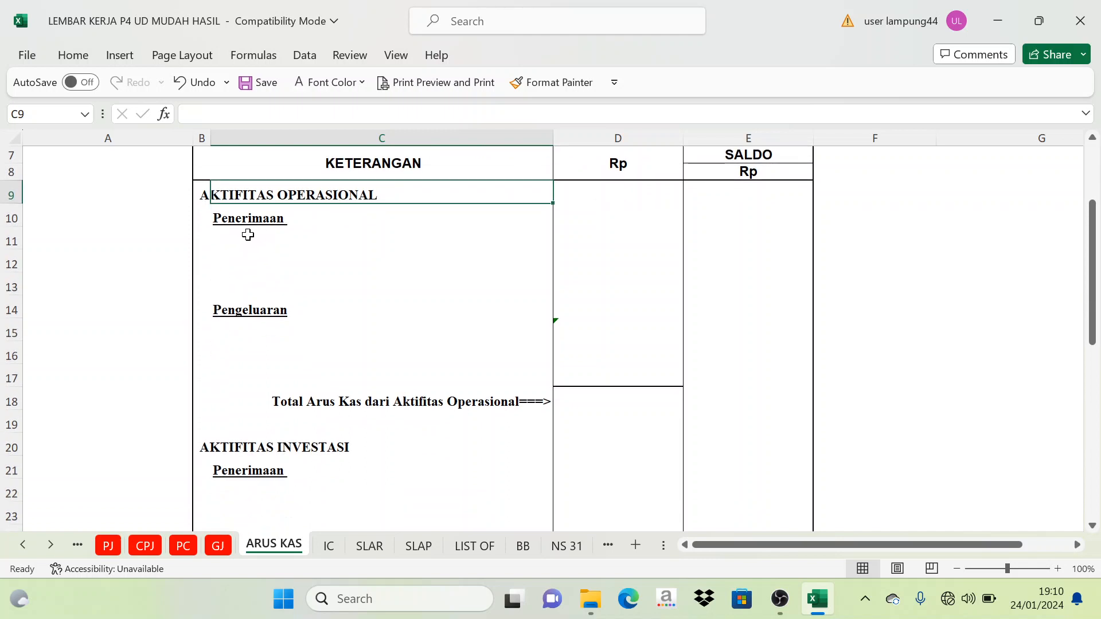
{"action": "left_click", "coordinate": [250, 219]}
{"action": "left_click", "coordinate": [244, 313]}
{"action": "scroll", "coordinate": [250, 327], "scroll_direction": "down", "scroll_amount": 3}
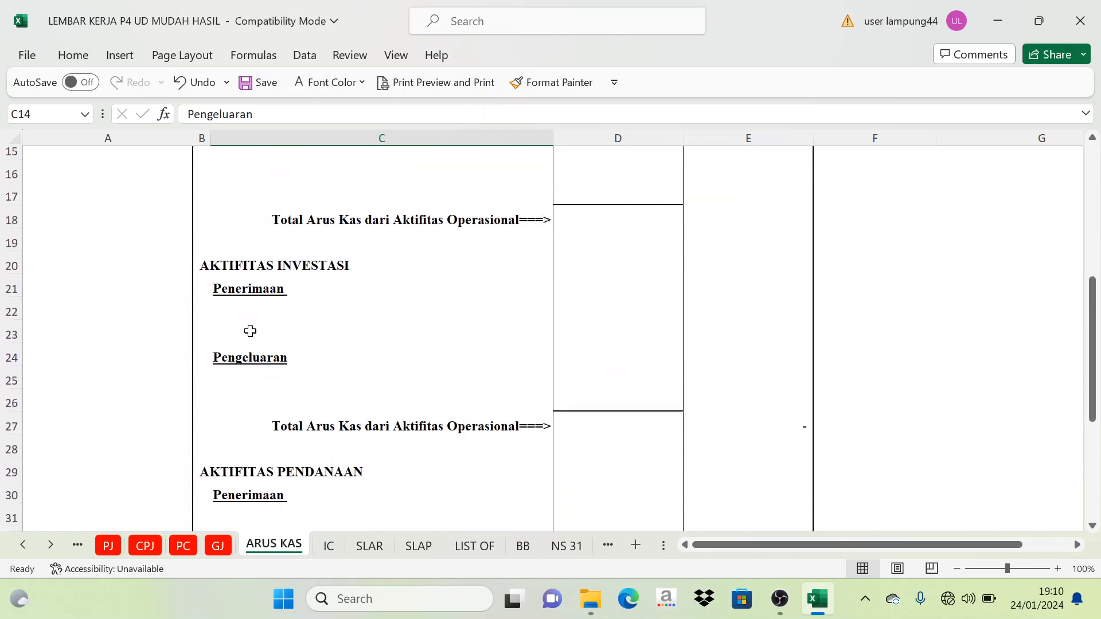
{"action": "scroll", "coordinate": [250, 331], "scroll_direction": "down", "scroll_amount": 1}
{"action": "left_click", "coordinate": [256, 289]}
{"action": "scroll", "coordinate": [243, 312], "scroll_direction": "up", "scroll_amount": 5}
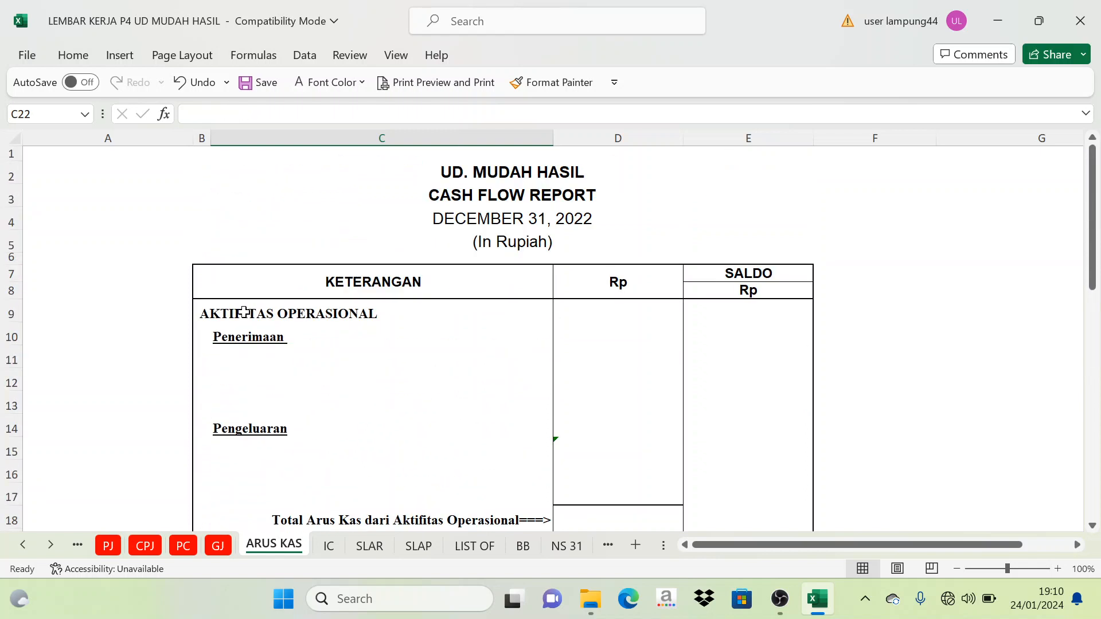
{"action": "left_click", "coordinate": [295, 319]}
{"action": "left_click", "coordinate": [259, 341]}
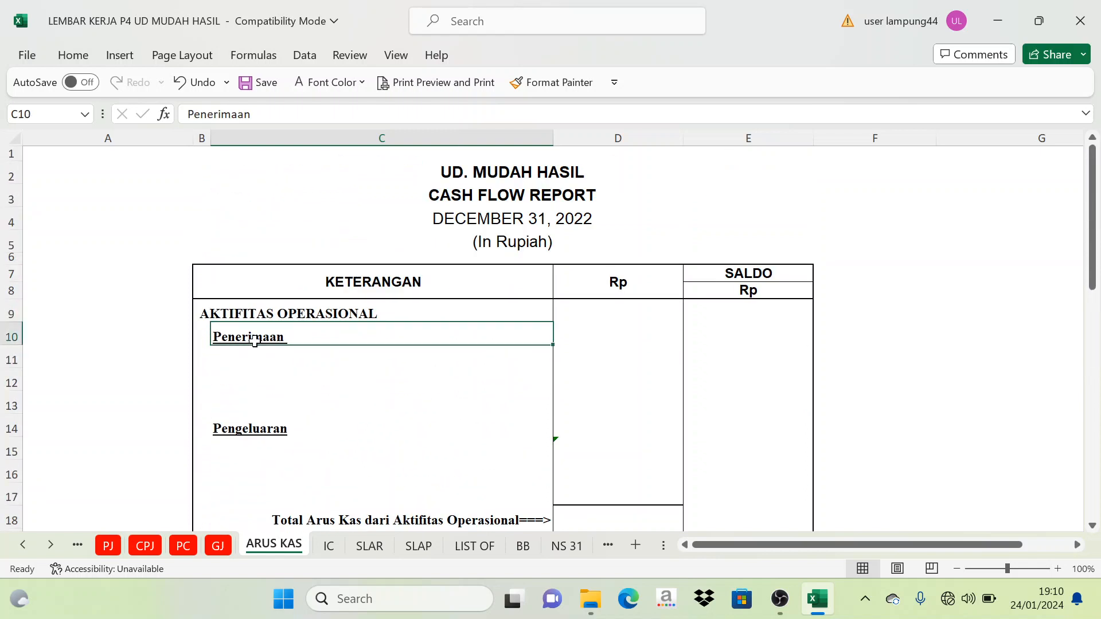
{"action": "left_click", "coordinate": [276, 427]}
{"action": "scroll", "coordinate": [275, 427], "scroll_direction": "down", "scroll_amount": 3}
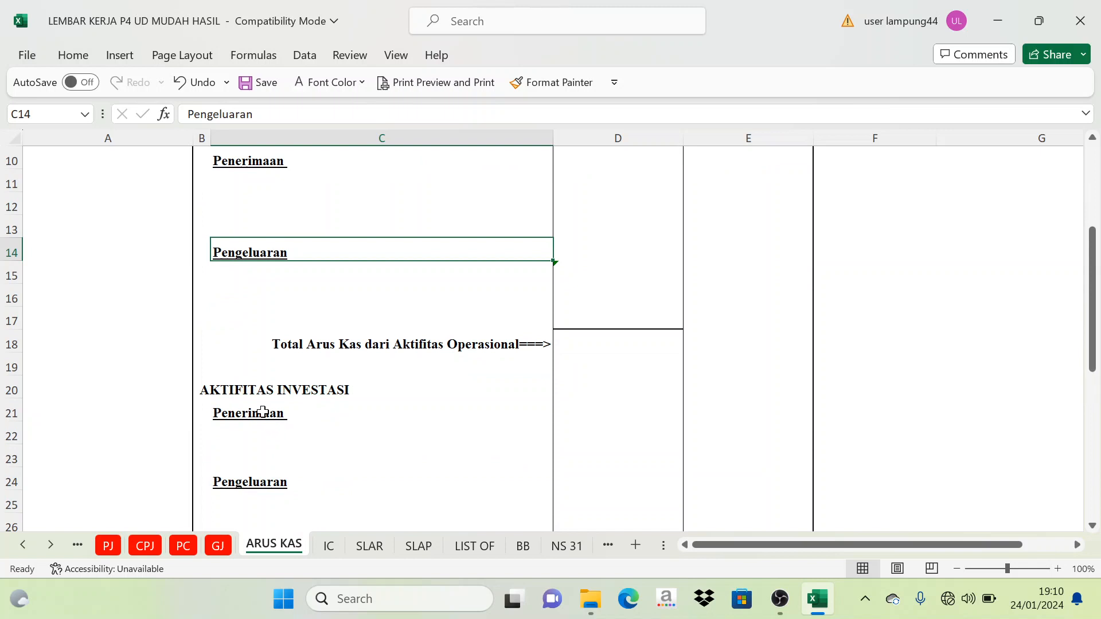
{"action": "left_click", "coordinate": [269, 415]}
{"action": "left_click", "coordinate": [274, 483]}
{"action": "scroll", "coordinate": [264, 434], "scroll_direction": "up", "scroll_amount": 3}
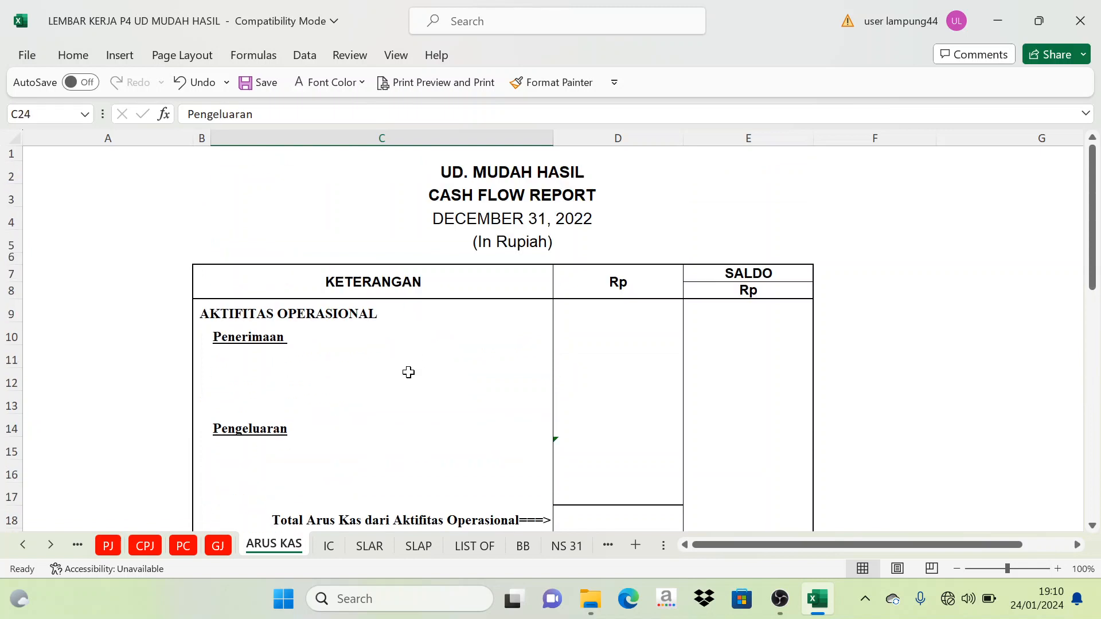
- Review the cash source journals for the report on the CRJ, CPJ and PC sheets
{"action": "left_click", "coordinate": [24, 546]}
{"action": "left_click", "coordinate": [24, 546]}
{"action": "left_click", "coordinate": [24, 546]}
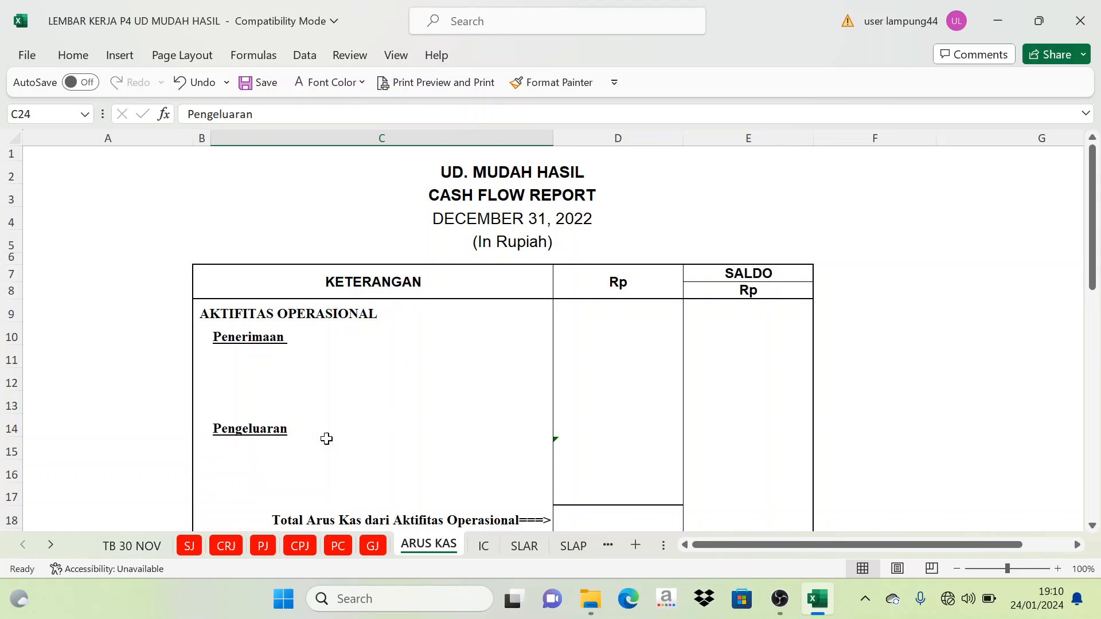
{"action": "left_click", "coordinate": [227, 547]}
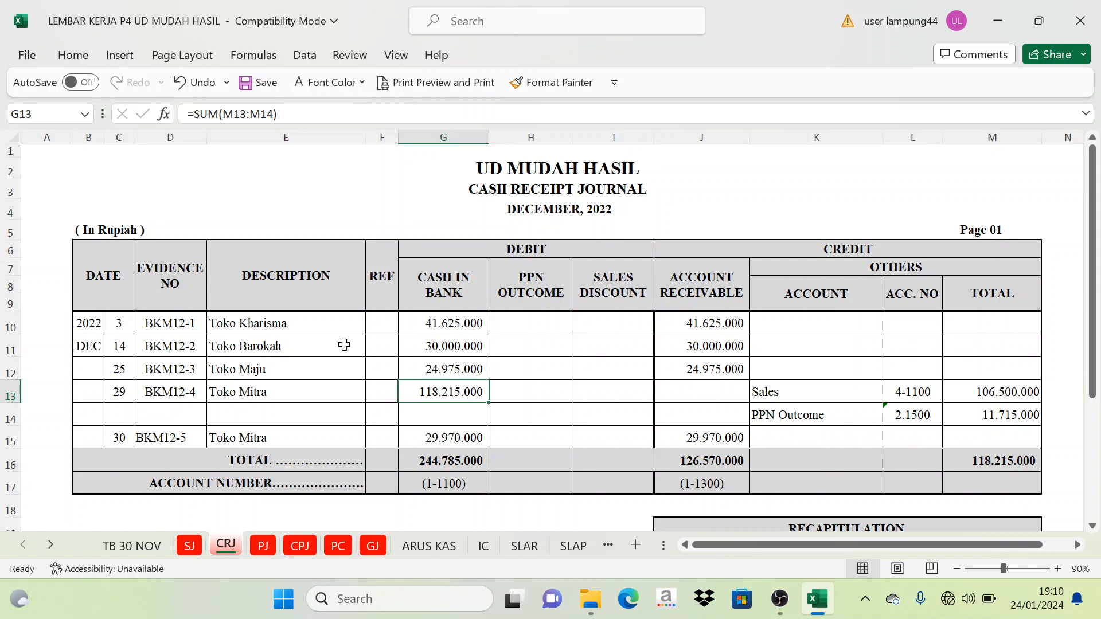
{"action": "left_click", "coordinate": [309, 548]}
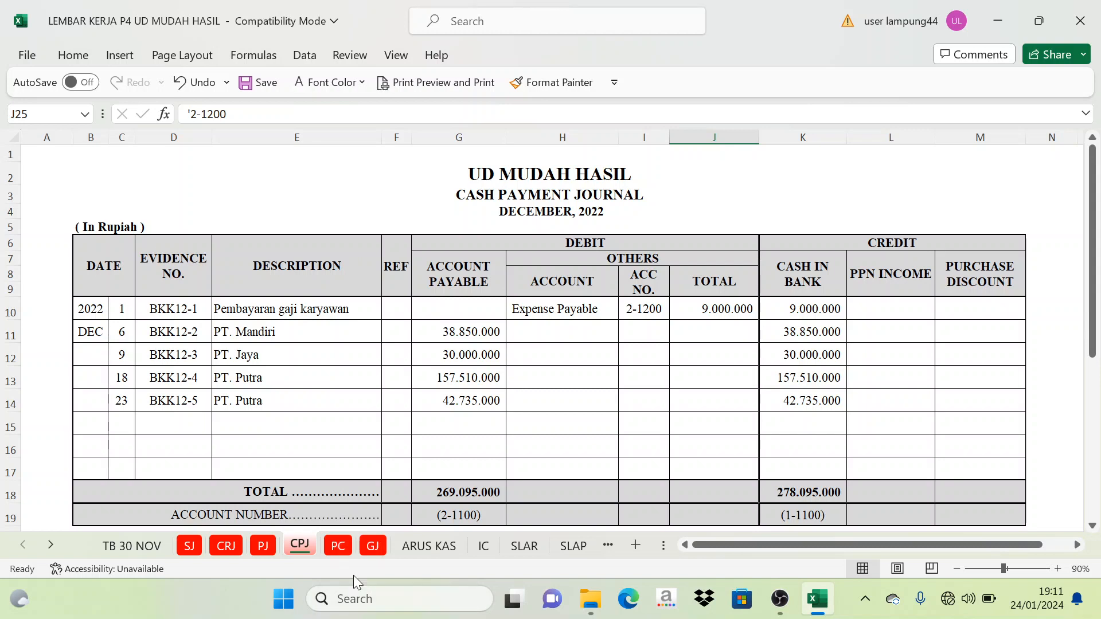
{"action": "left_click", "coordinate": [338, 547]}
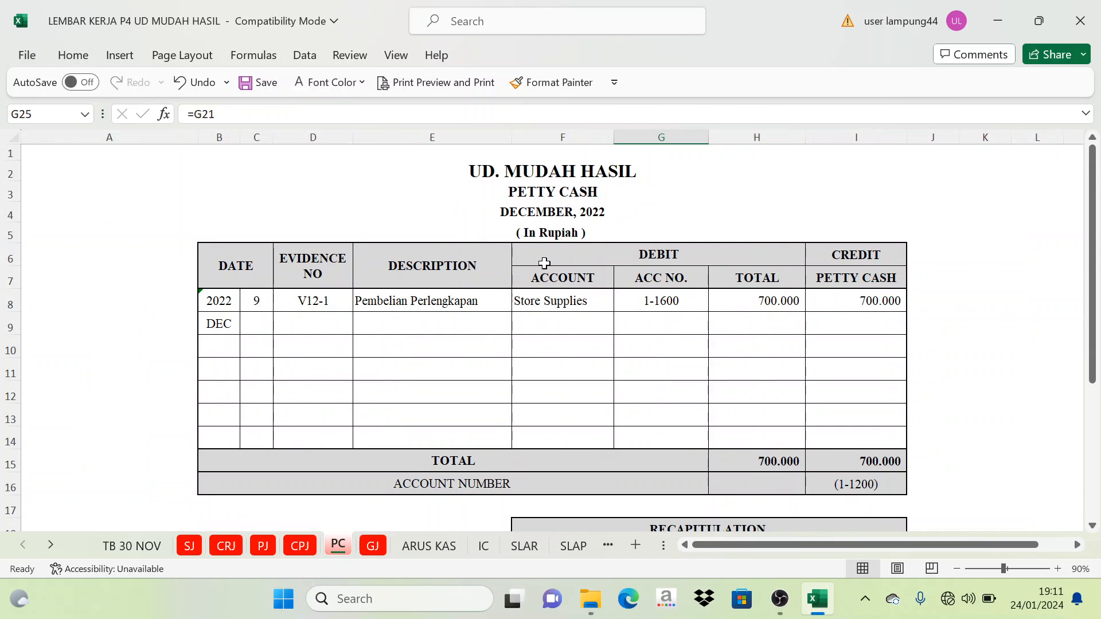
{"action": "left_click", "coordinate": [226, 547]}
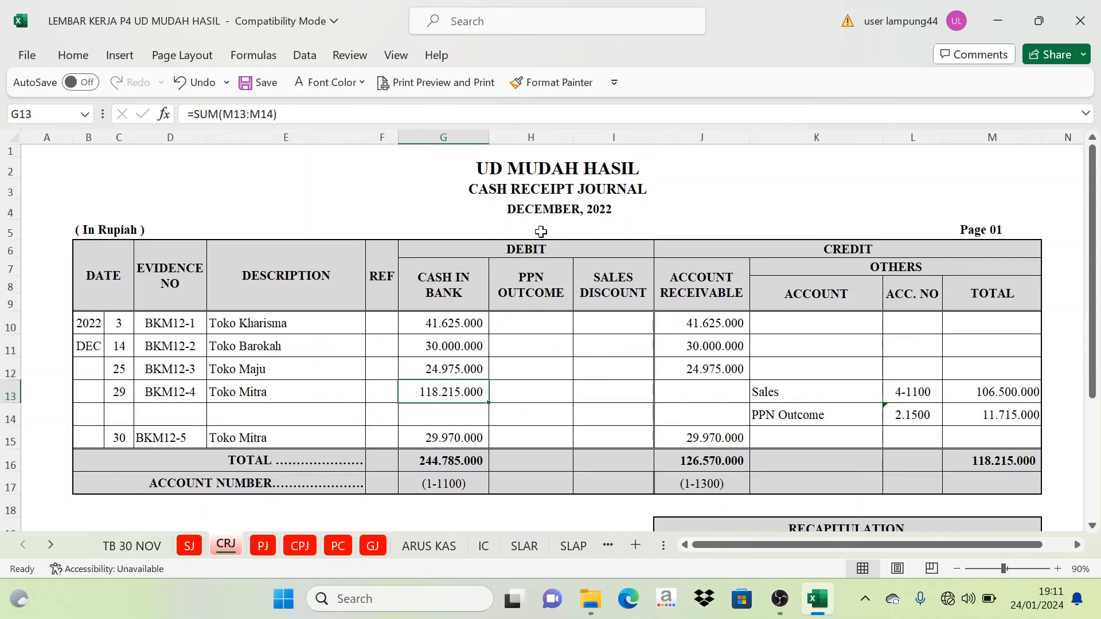
{"action": "left_click", "coordinate": [299, 547]}
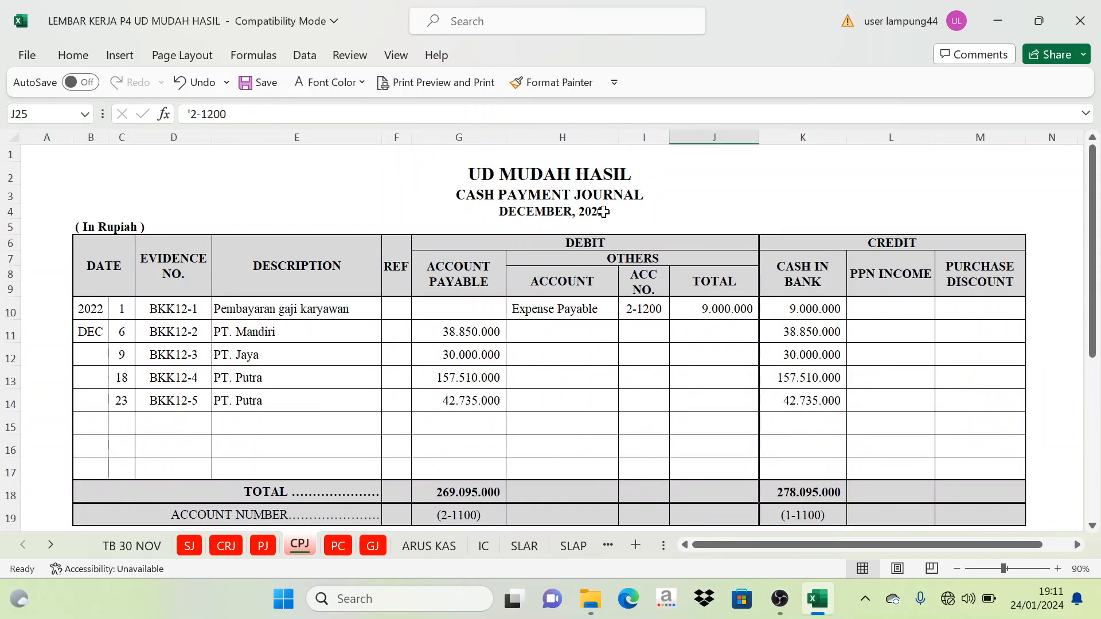
{"action": "left_click", "coordinate": [347, 550]}
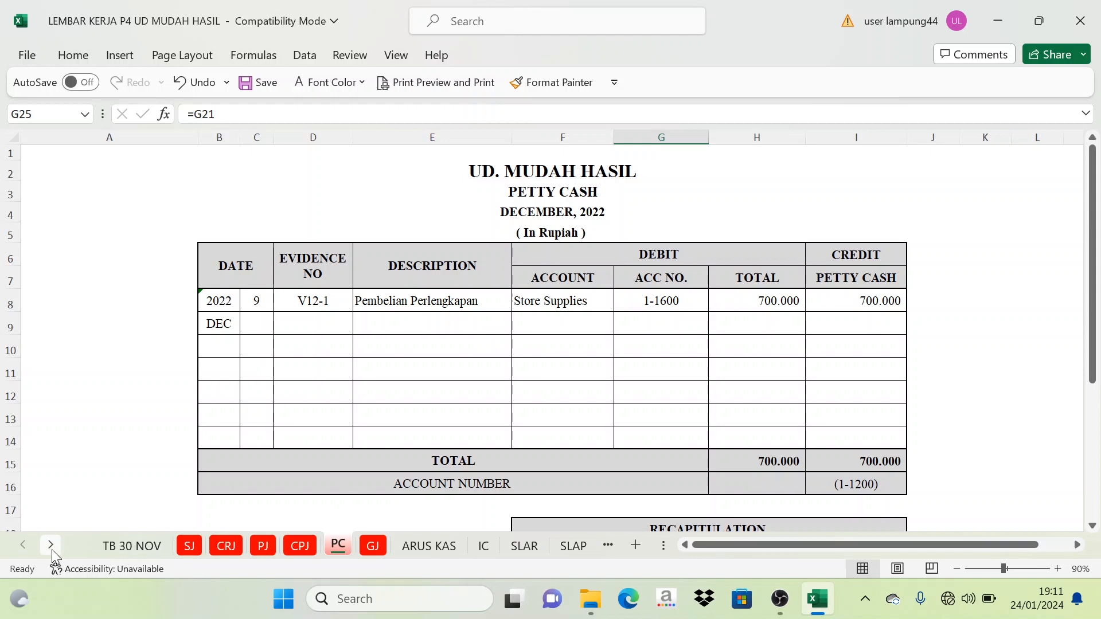
{"action": "left_click", "coordinate": [658, 355]}
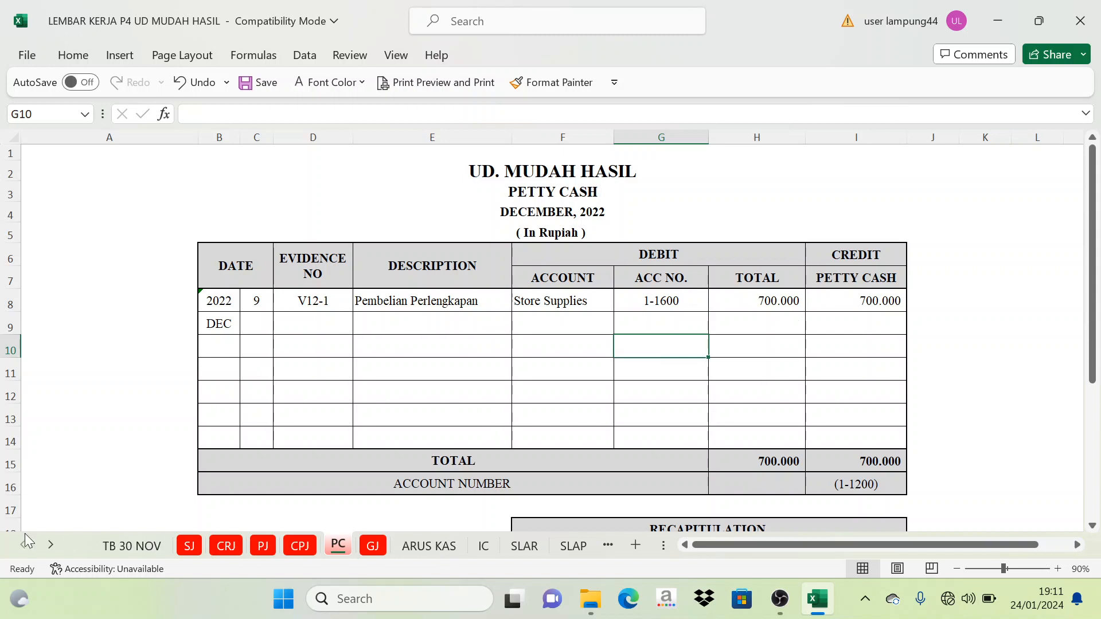
- View the December adjusting entries and their recapitulation on the AJP sheet
{"action": "left_click", "coordinate": [50, 545]}
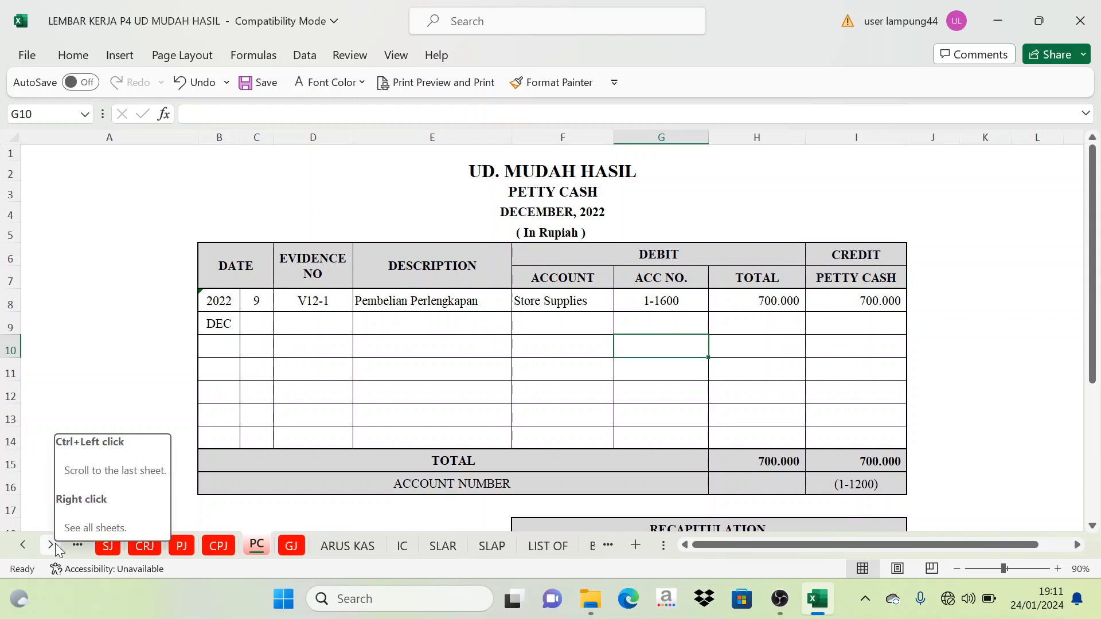
{"action": "left_click", "coordinate": [55, 546]}
{"action": "left_click", "coordinate": [55, 546]}
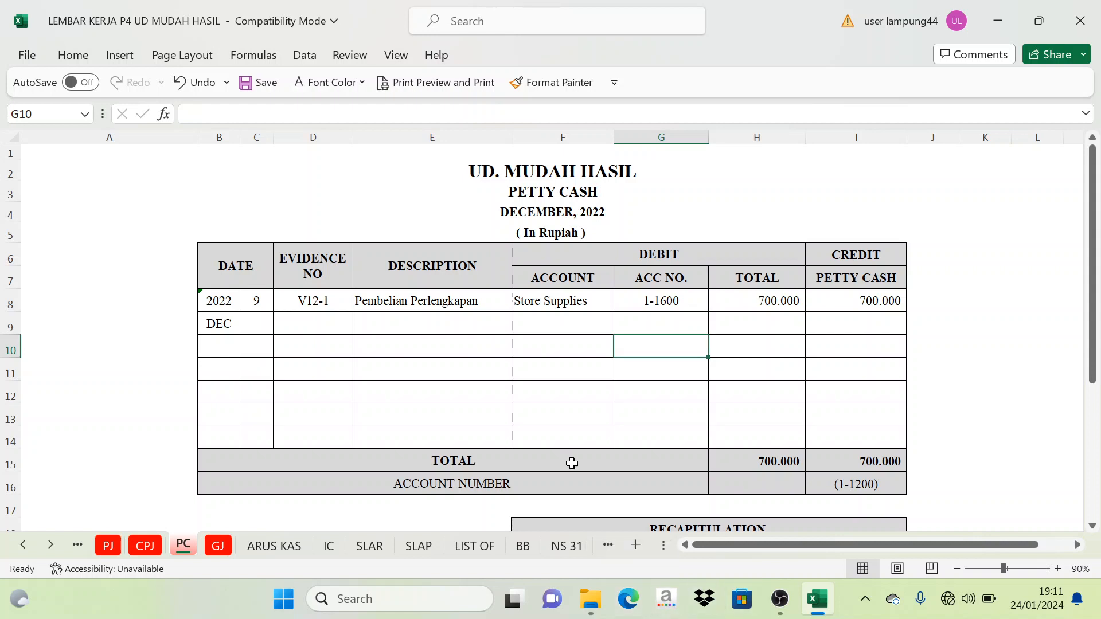
{"action": "left_click", "coordinate": [51, 545]}
{"action": "left_click", "coordinate": [51, 545]}
{"action": "left_click", "coordinate": [51, 545]}
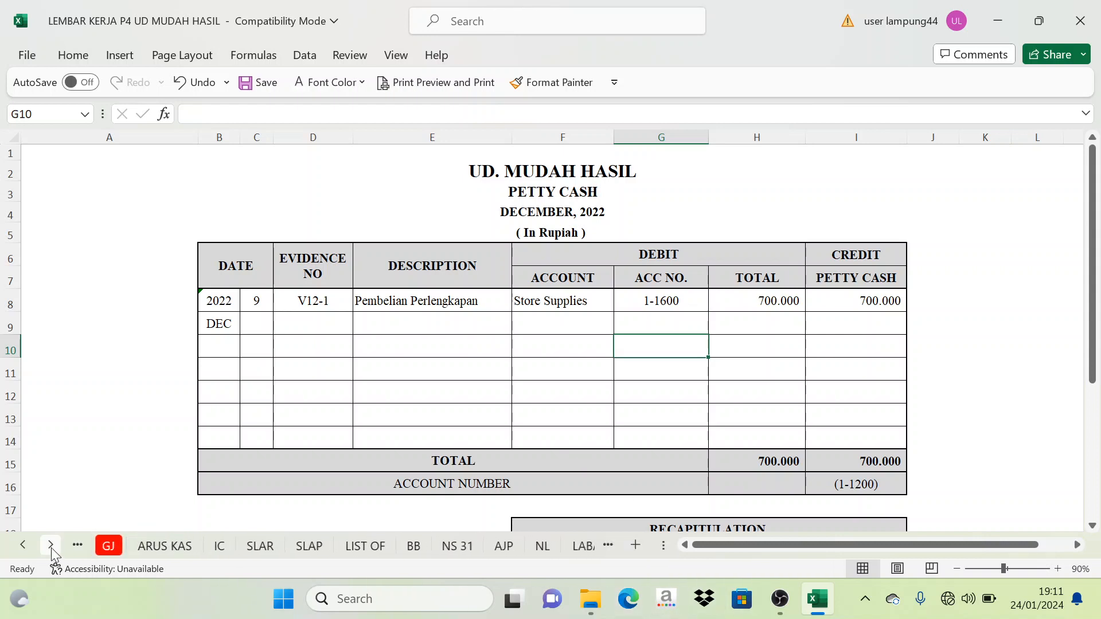
{"action": "left_click", "coordinate": [502, 545]}
{"action": "scroll", "coordinate": [294, 284], "scroll_direction": "up", "scroll_amount": 1}
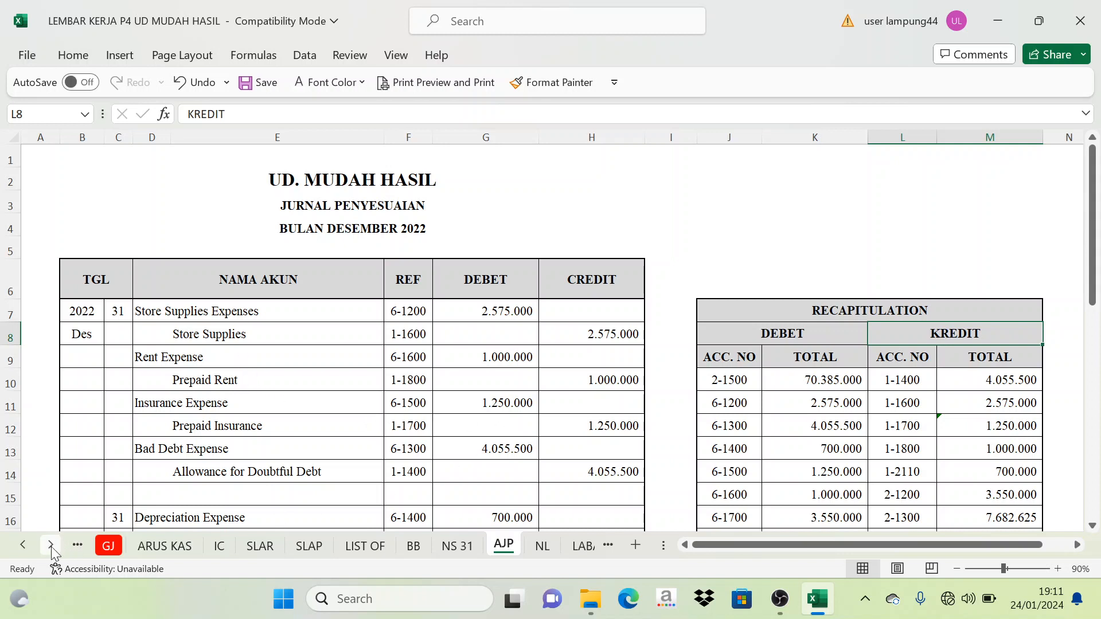
- Return to the ARUS KAS report and recheck the cash receipt and cash payment journals on the CRJ and CPJ sheets
{"action": "left_click", "coordinate": [23, 544]}
{"action": "left_click", "coordinate": [24, 547]}
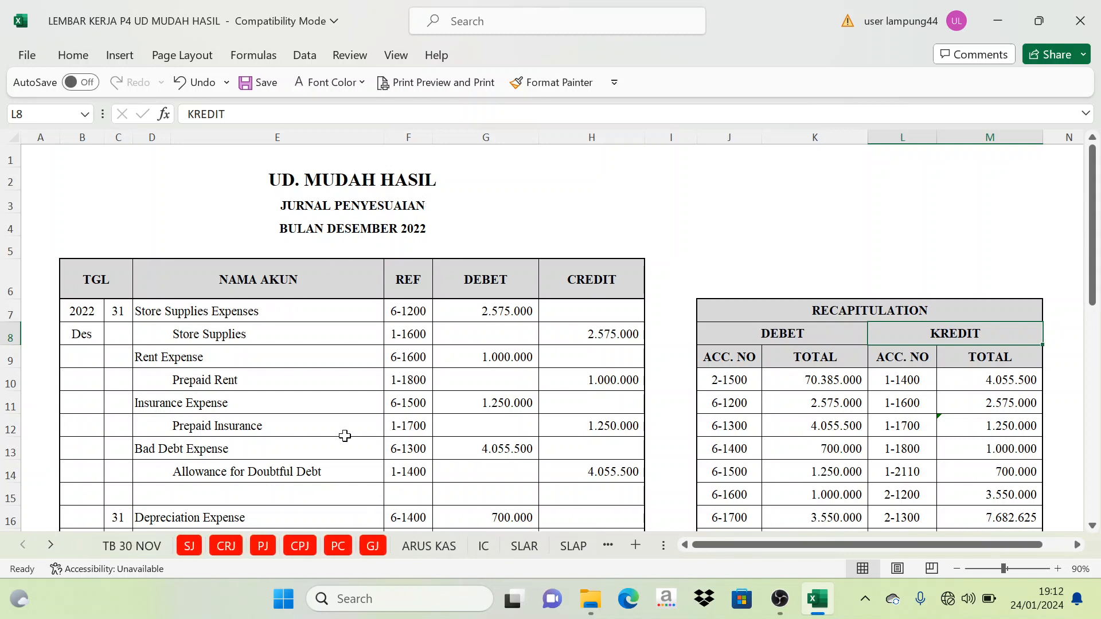
{"action": "left_click", "coordinate": [425, 546]}
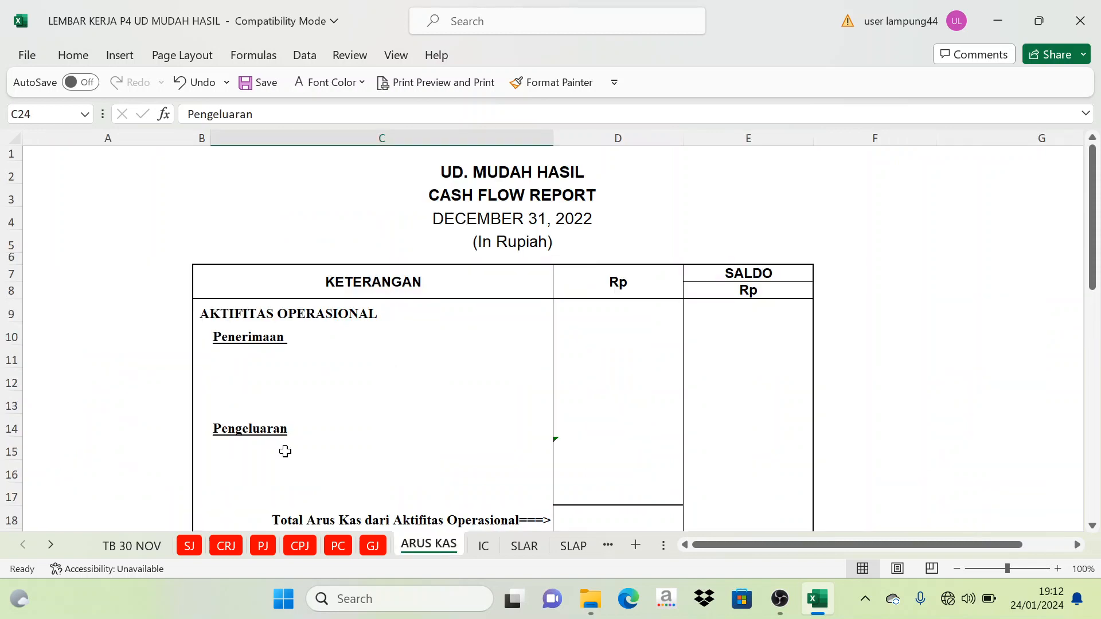
{"action": "left_click", "coordinate": [226, 547]}
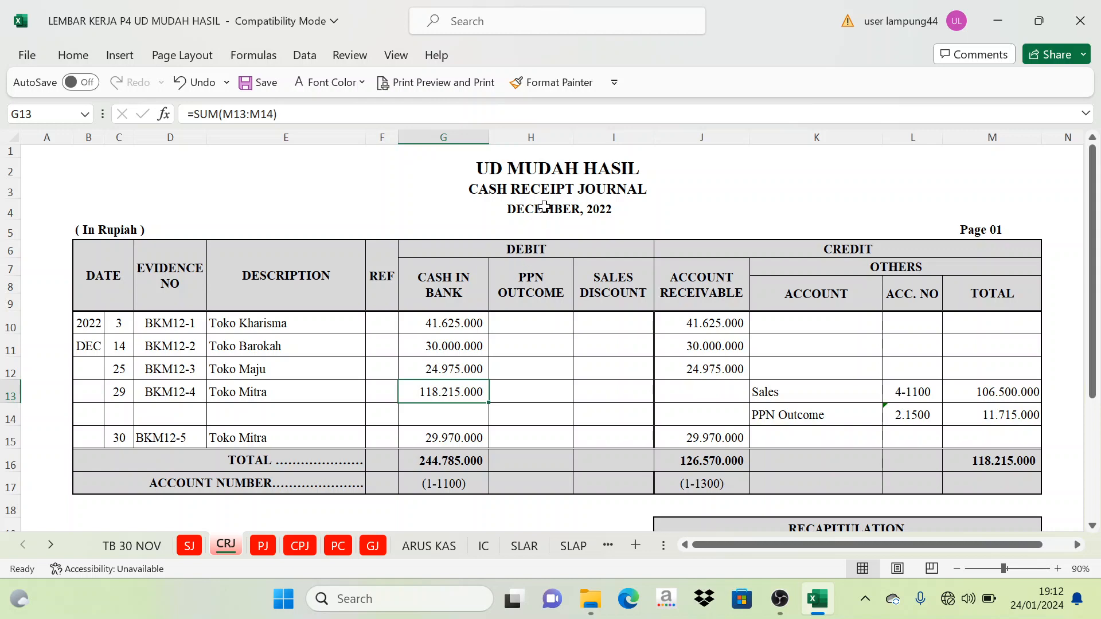
{"action": "left_click", "coordinate": [308, 551]}
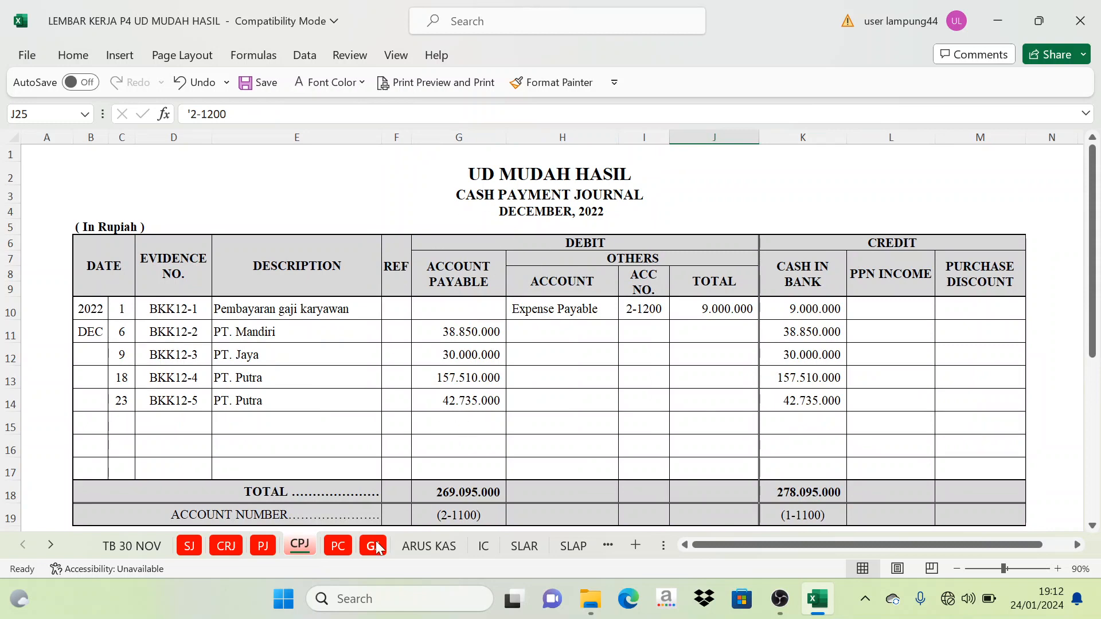
- Review the petty cash journal, the ARUS KAS report layout and the cash receipt and payment journals on the CRJ and CPJ sheets
{"action": "left_click", "coordinate": [347, 548]}
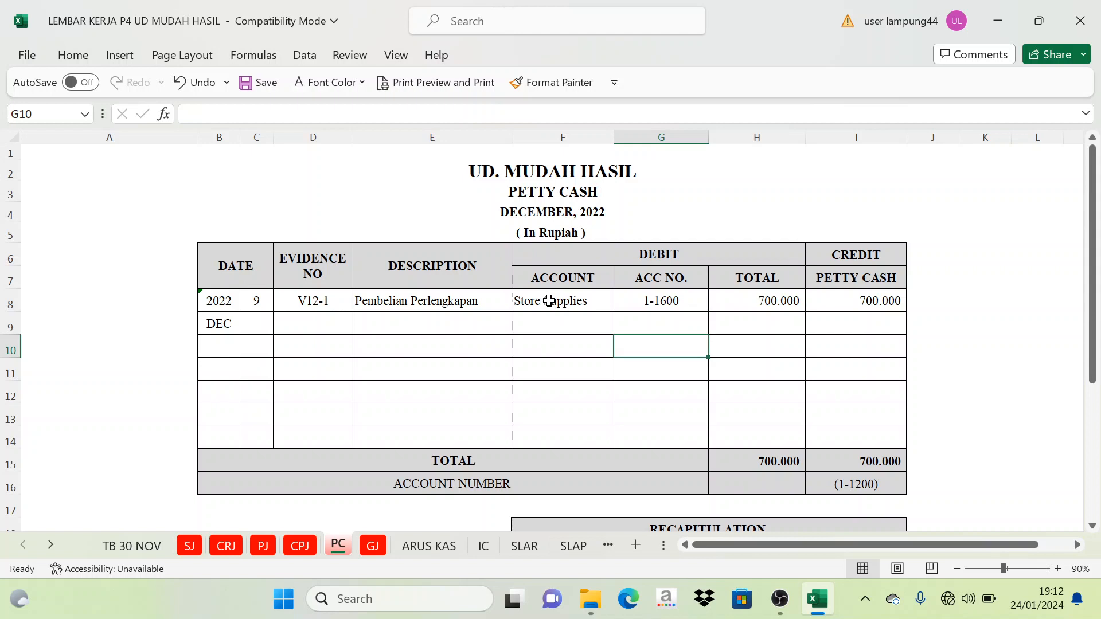
{"action": "left_click", "coordinate": [429, 546]}
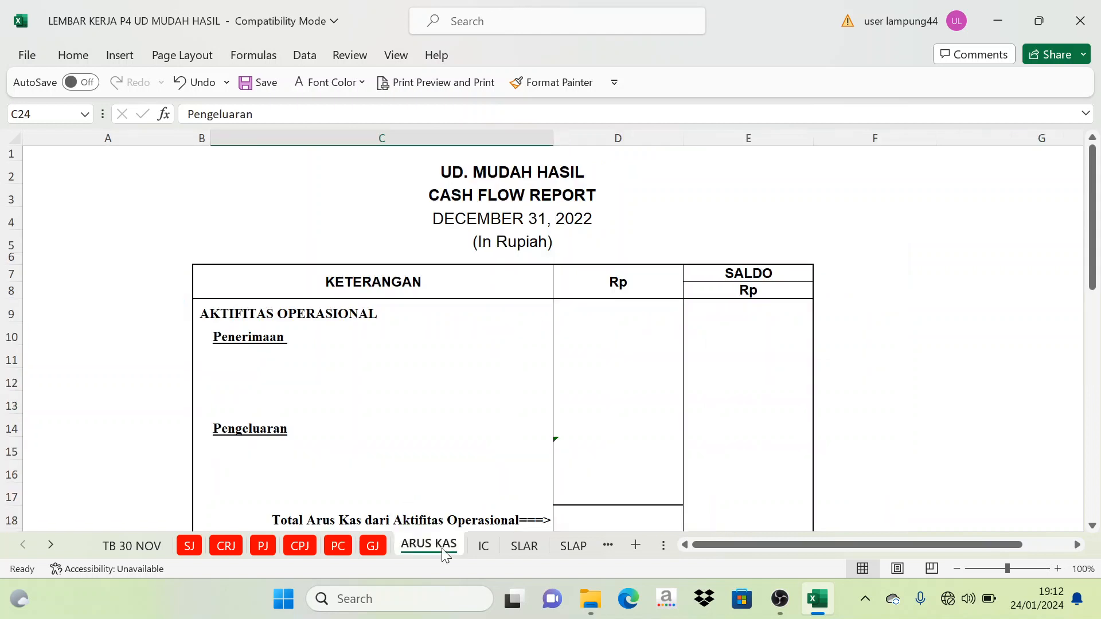
{"action": "scroll", "coordinate": [352, 386], "scroll_direction": "down", "scroll_amount": 2}
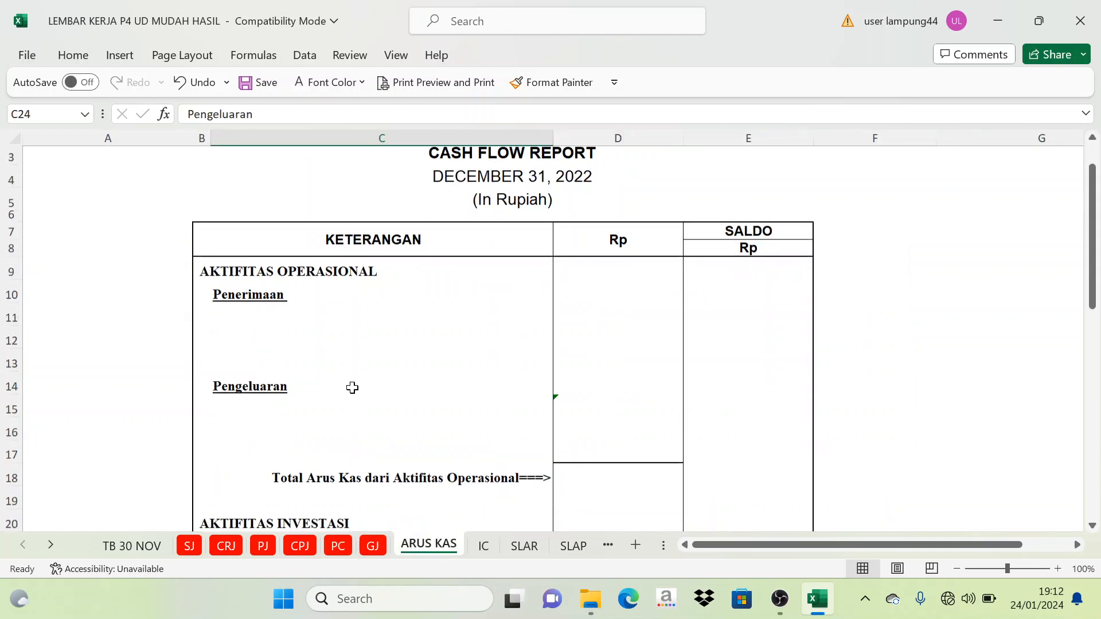
{"action": "scroll", "coordinate": [356, 394], "scroll_direction": "up", "scroll_amount": 2}
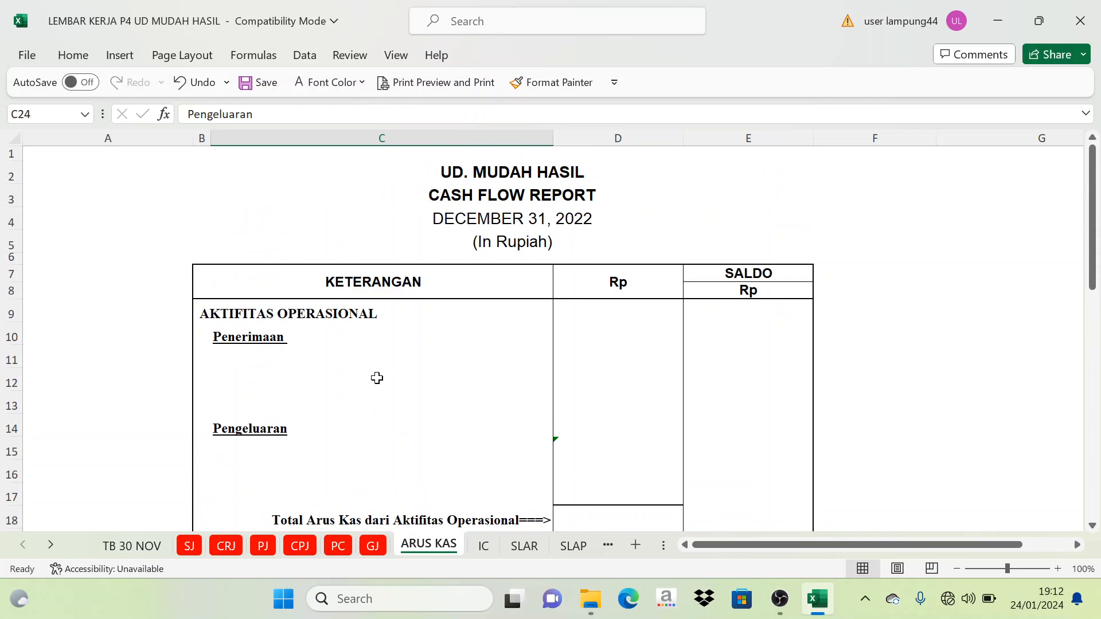
{"action": "left_click", "coordinate": [234, 545]}
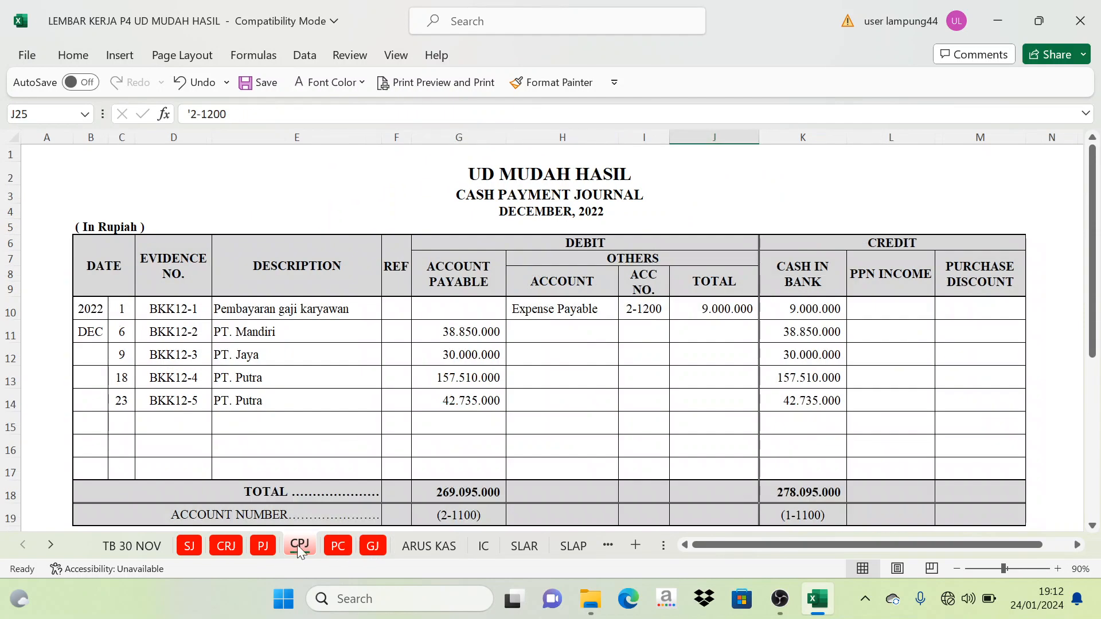
{"action": "left_click", "coordinate": [226, 545]}
{"action": "left_click", "coordinate": [302, 546]}
{"action": "left_click", "coordinate": [339, 547]}
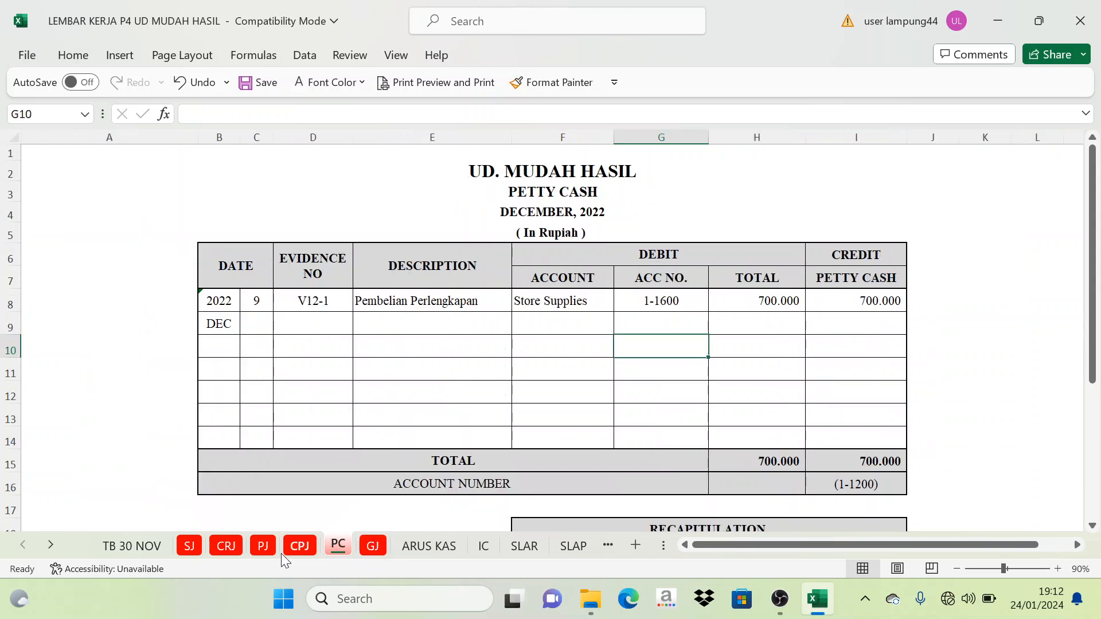
- Compare the Cash in Bank amounts with the Account Receivable amounts in the cash receipt journal on the CRJ sheet
{"action": "left_click", "coordinate": [227, 545]}
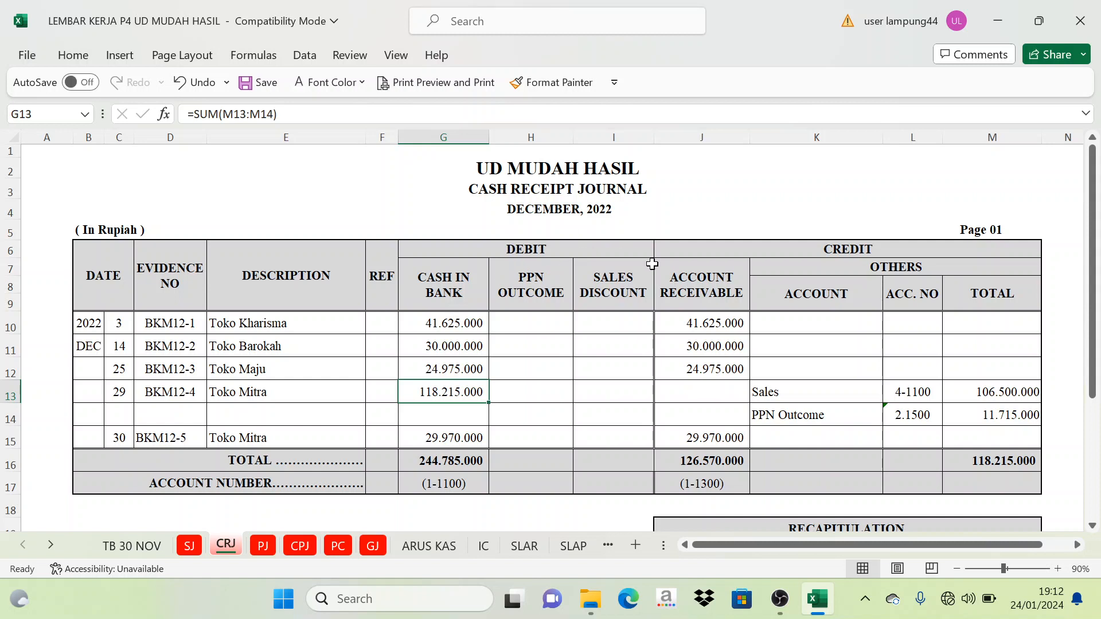
{"action": "left_click", "coordinate": [452, 290]}
{"action": "left_click_drag", "start_coordinate": [450, 321], "coordinate": [448, 392]}
{"action": "left_click_drag", "start_coordinate": [702, 323], "coordinate": [699, 370]}
{"action": "left_click", "coordinate": [711, 437]}
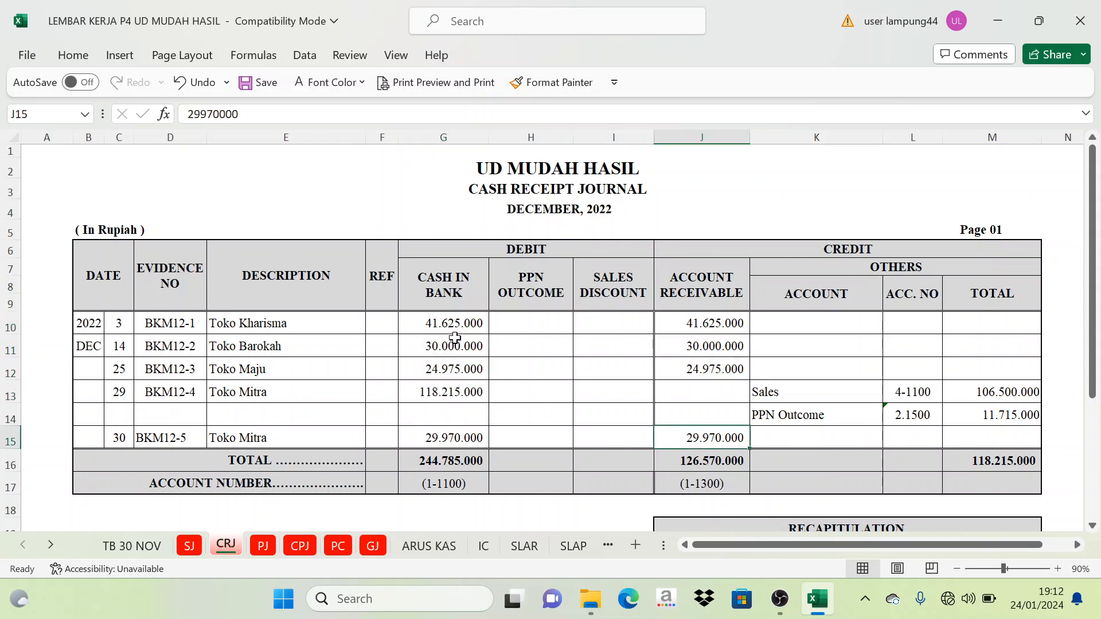
- Color the Cash in Bank amounts in G10:G13 of the cash receipt journal red
{"action": "left_click_drag", "start_coordinate": [450, 323], "coordinate": [455, 383]}
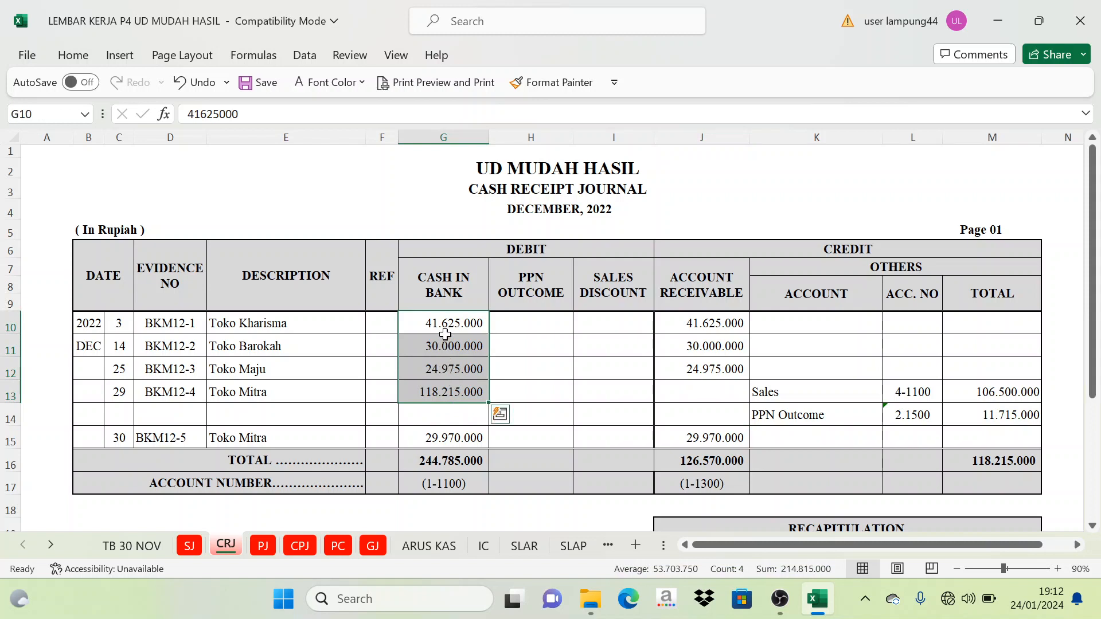
{"action": "left_click", "coordinate": [354, 86]}
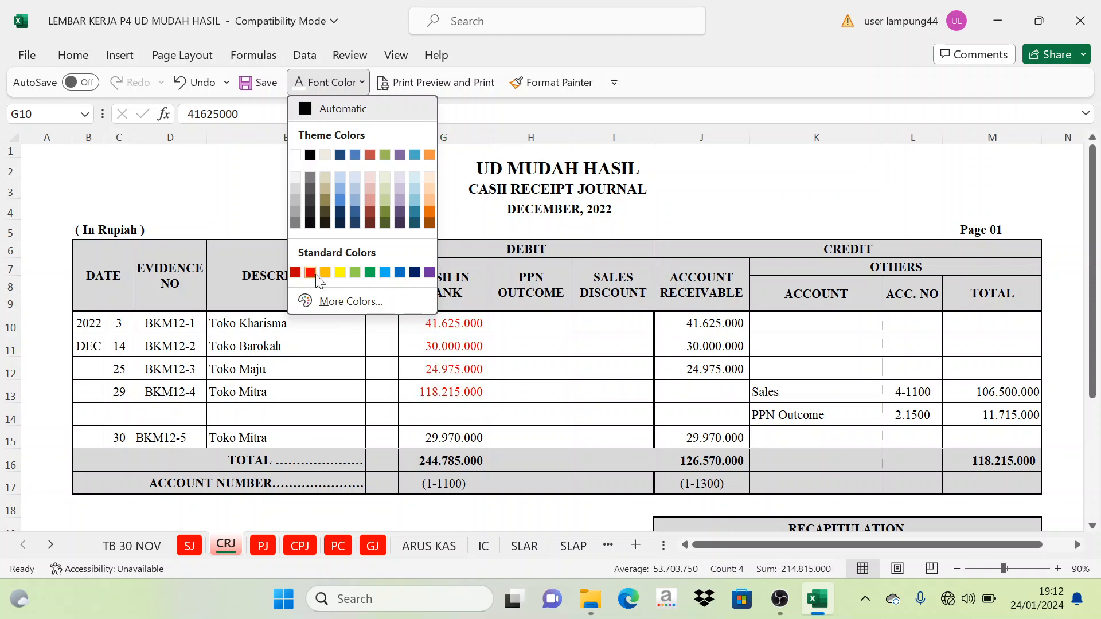
{"action": "left_click", "coordinate": [295, 273]}
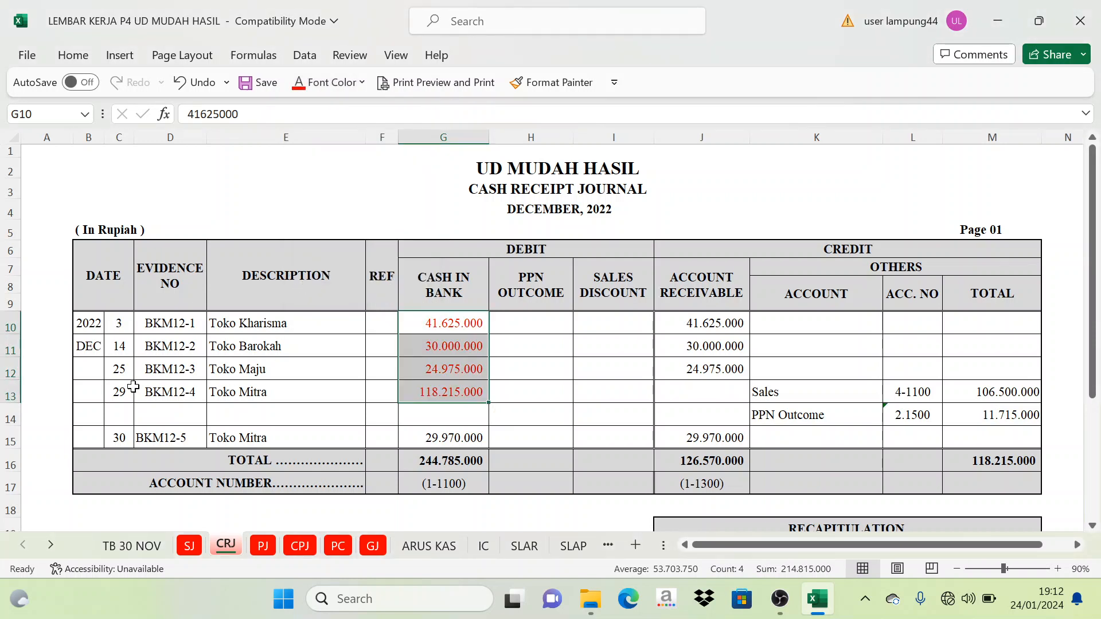
- Reset the font color of the December 29 Cash in Bank amount in G13 to automatic
{"action": "left_click", "coordinate": [441, 397]}
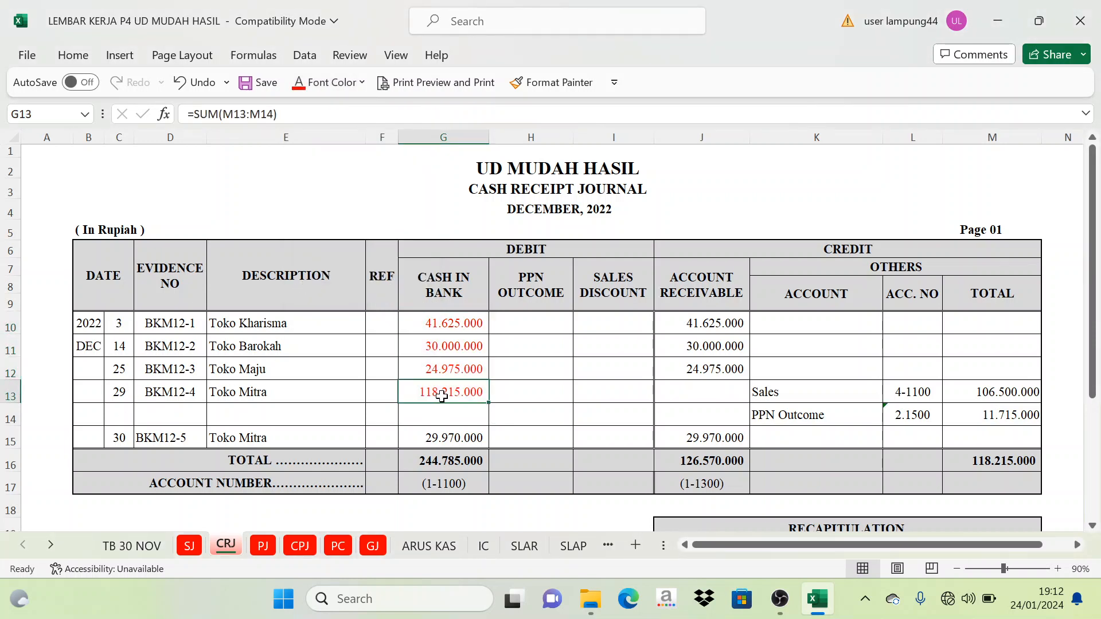
{"action": "left_click", "coordinate": [362, 82]}
{"action": "left_click", "coordinate": [321, 105]}
- Color the December 30 Cash in Bank amount in G15 red
{"action": "left_click", "coordinate": [456, 442]}
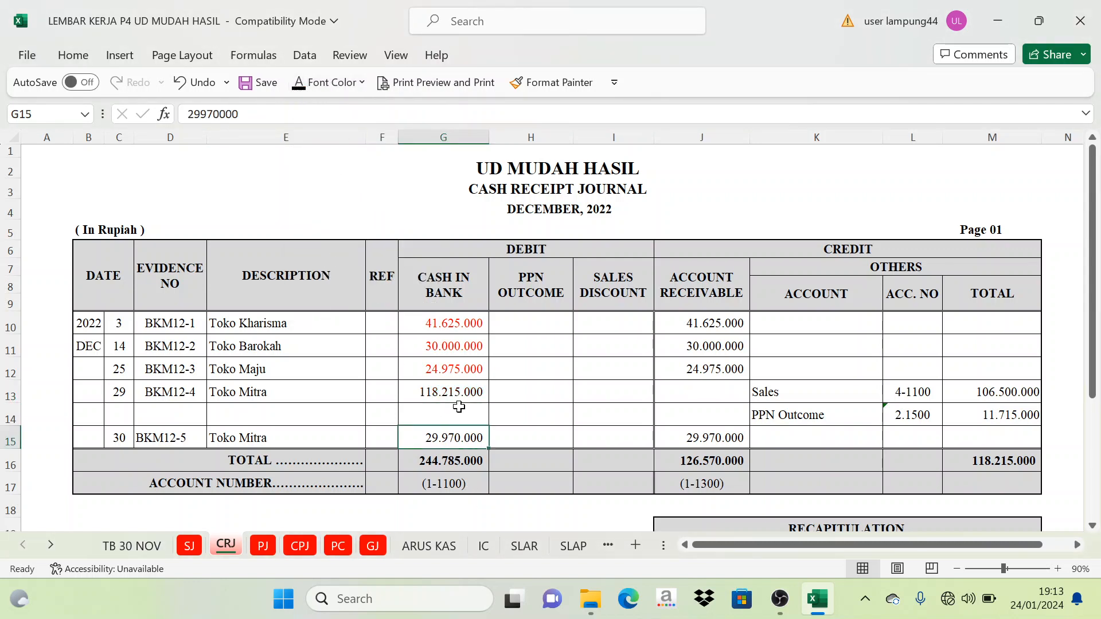
{"action": "left_click", "coordinate": [462, 370]}
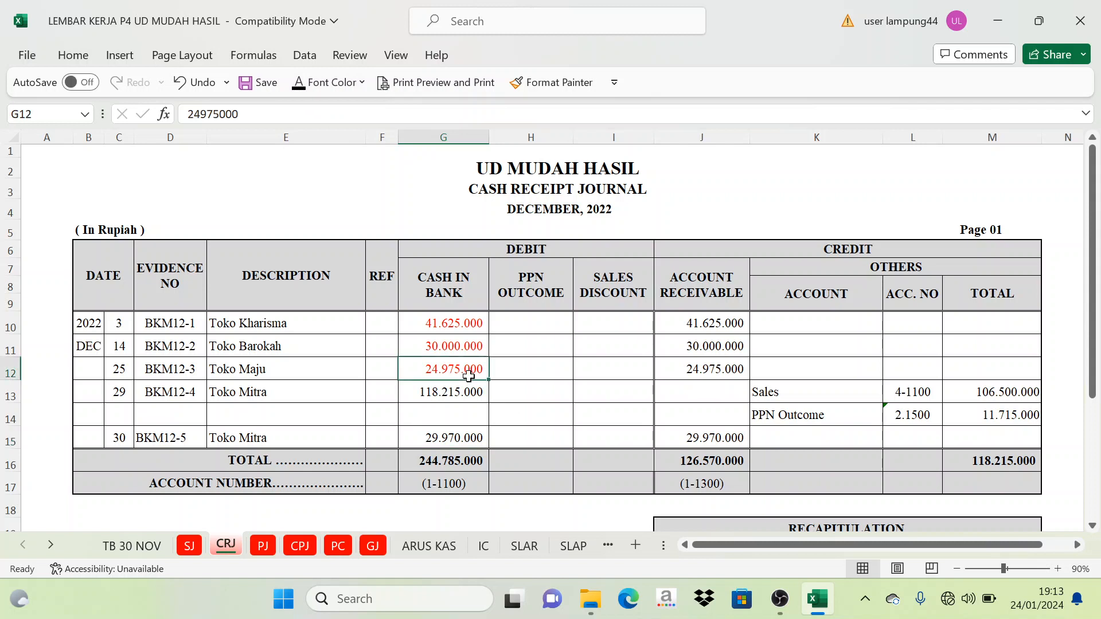
{"action": "left_click", "coordinate": [476, 437]}
{"action": "left_click", "coordinate": [362, 82]}
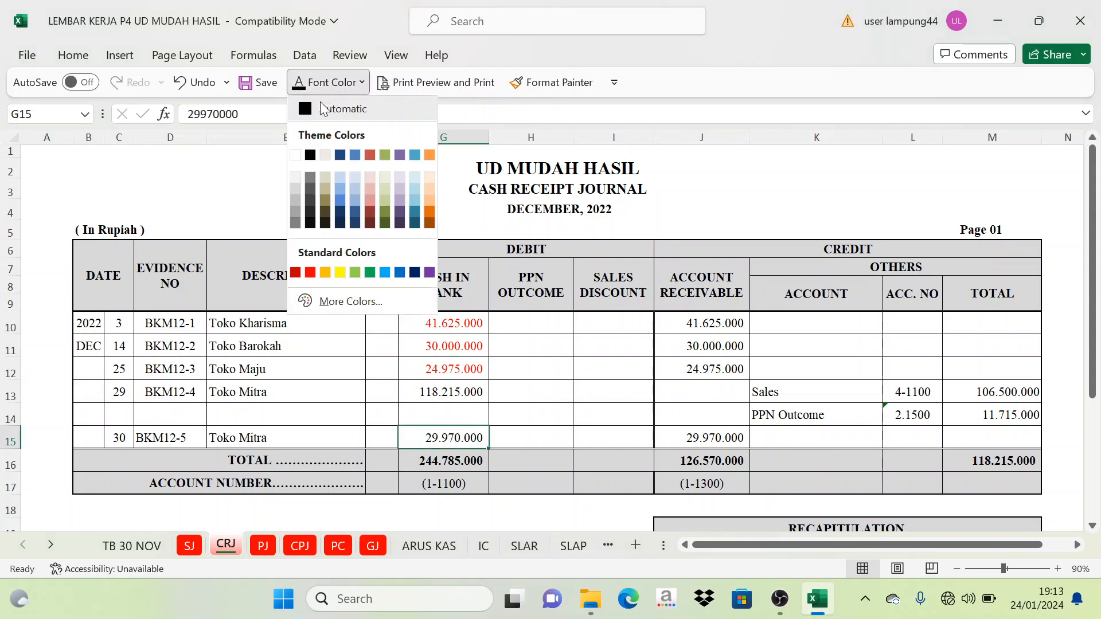
{"action": "left_click", "coordinate": [310, 273]}
- Examine the credit side of the cash receipt journal, matching the Account Receivable entries to the red Cash in Bank amounts
{"action": "left_click", "coordinate": [825, 270]}
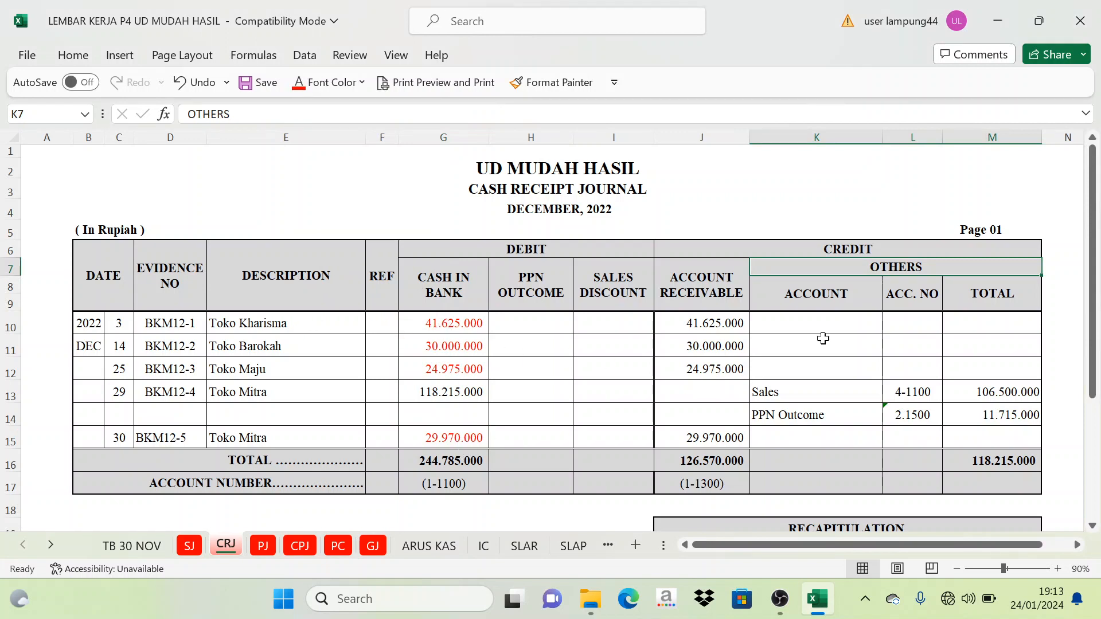
{"action": "left_click", "coordinate": [884, 253]}
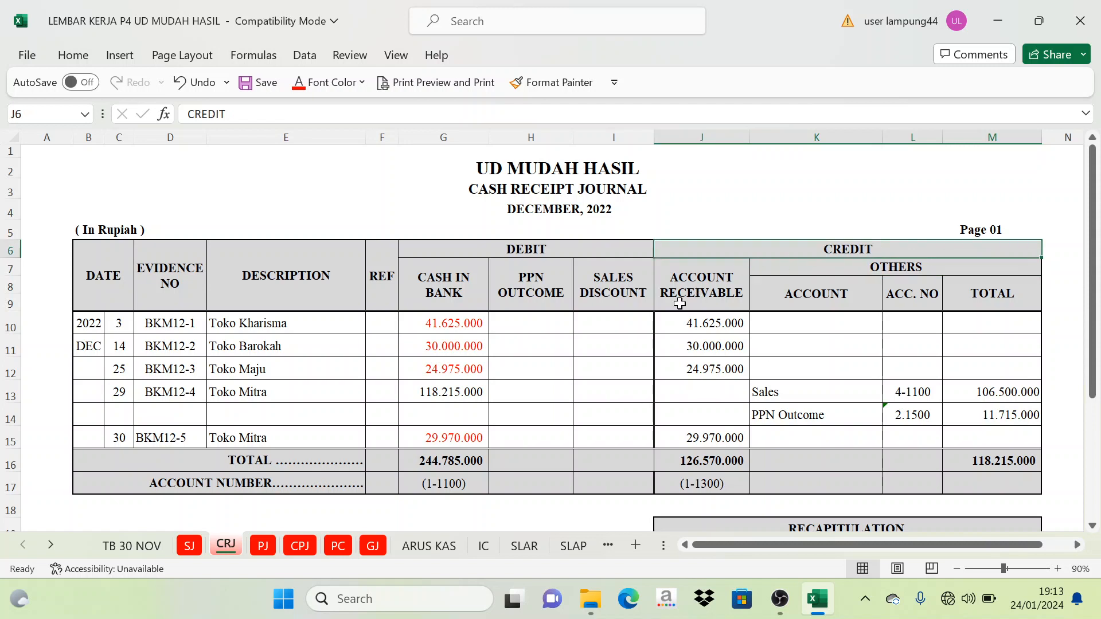
{"action": "left_click", "coordinate": [706, 284]}
{"action": "left_click_drag", "start_coordinate": [710, 323], "coordinate": [713, 373]}
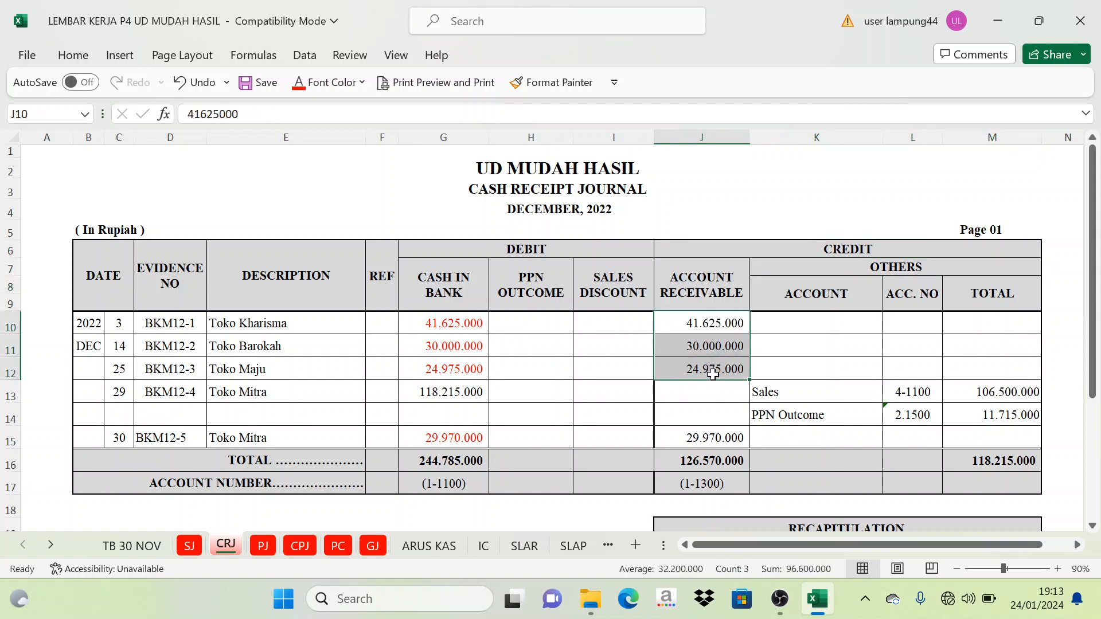
{"action": "left_click", "coordinate": [706, 431]}
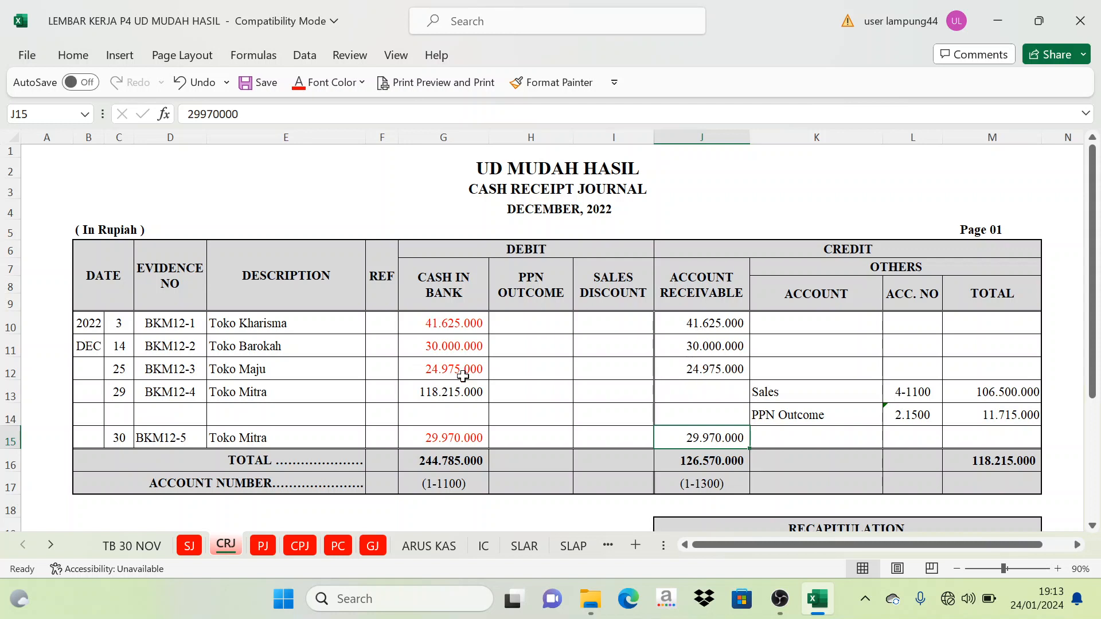
{"action": "left_click_drag", "start_coordinate": [714, 326], "coordinate": [713, 346]}
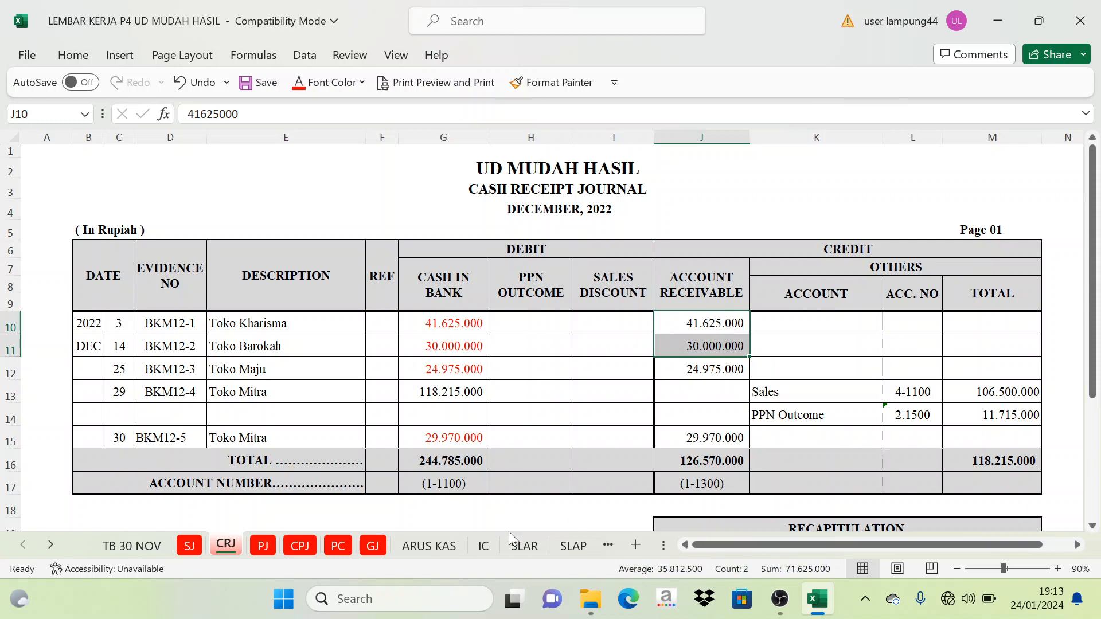
- On the ARUS KAS sheet, set the Piutang Dagang label in C11 under the operating Penerimaan heading to the automatic black font color
{"action": "left_click", "coordinate": [444, 548]}
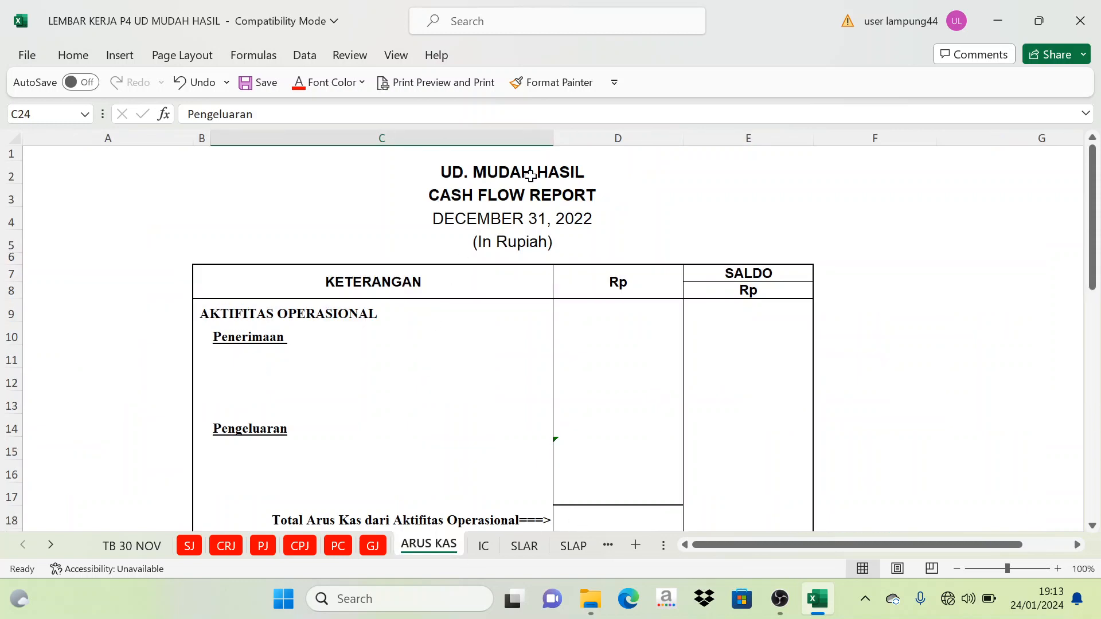
{"action": "left_click", "coordinate": [240, 357]}
{"action": "left_click", "coordinate": [361, 82]}
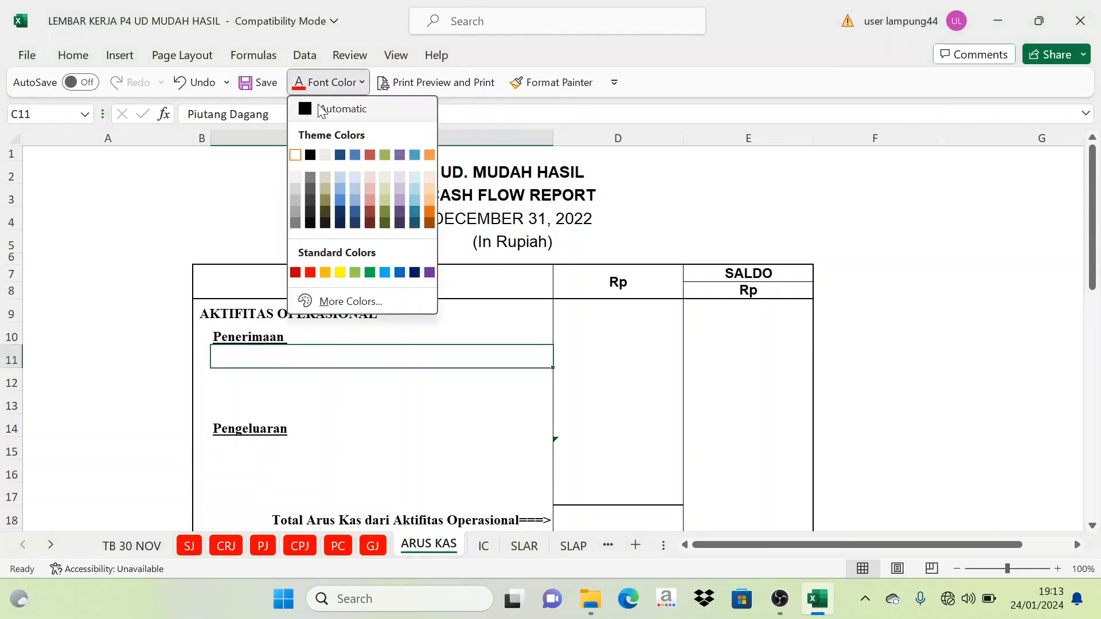
{"action": "left_click", "coordinate": [393, 272]}
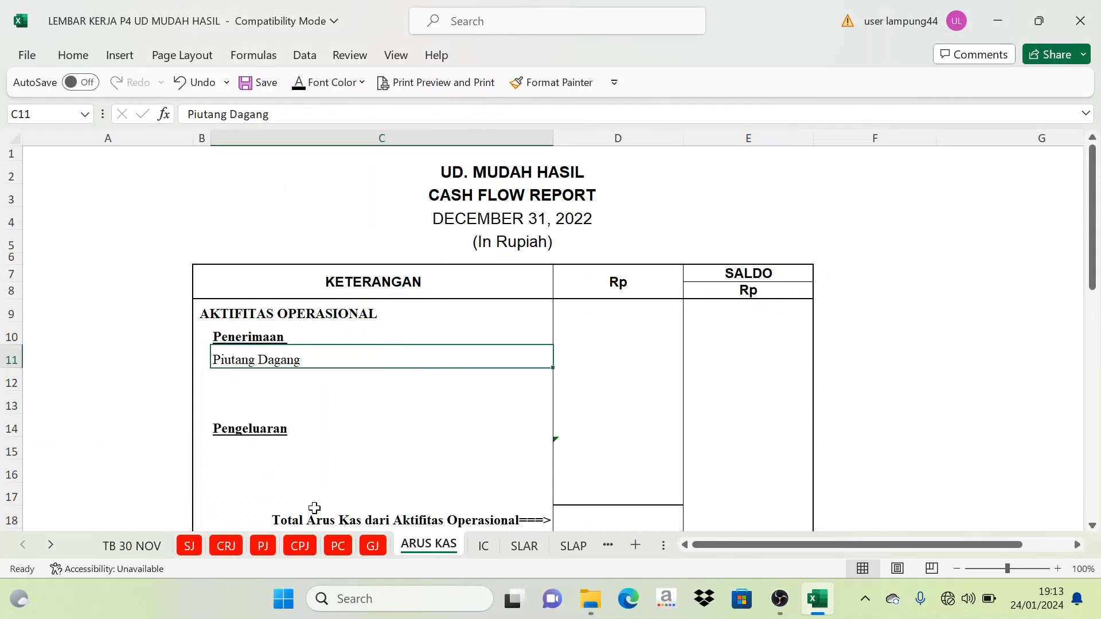
- Examine the December 29 receipt on the CRJ sheet together with its Sales and PPN Outcome credit entries
{"action": "left_click", "coordinate": [226, 549]}
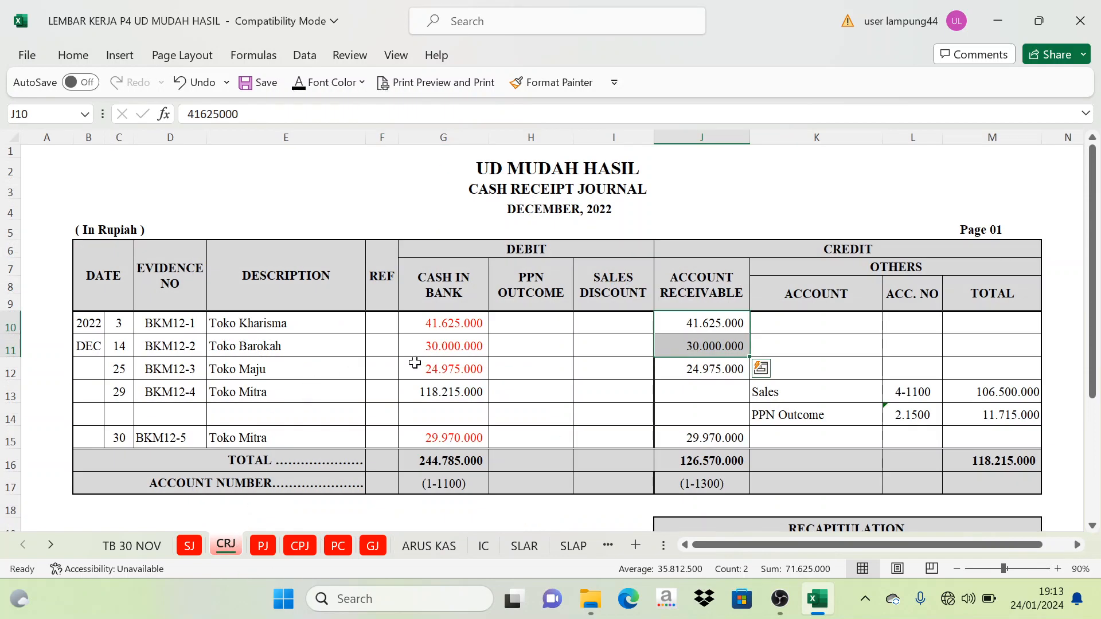
{"action": "left_click", "coordinate": [431, 395]}
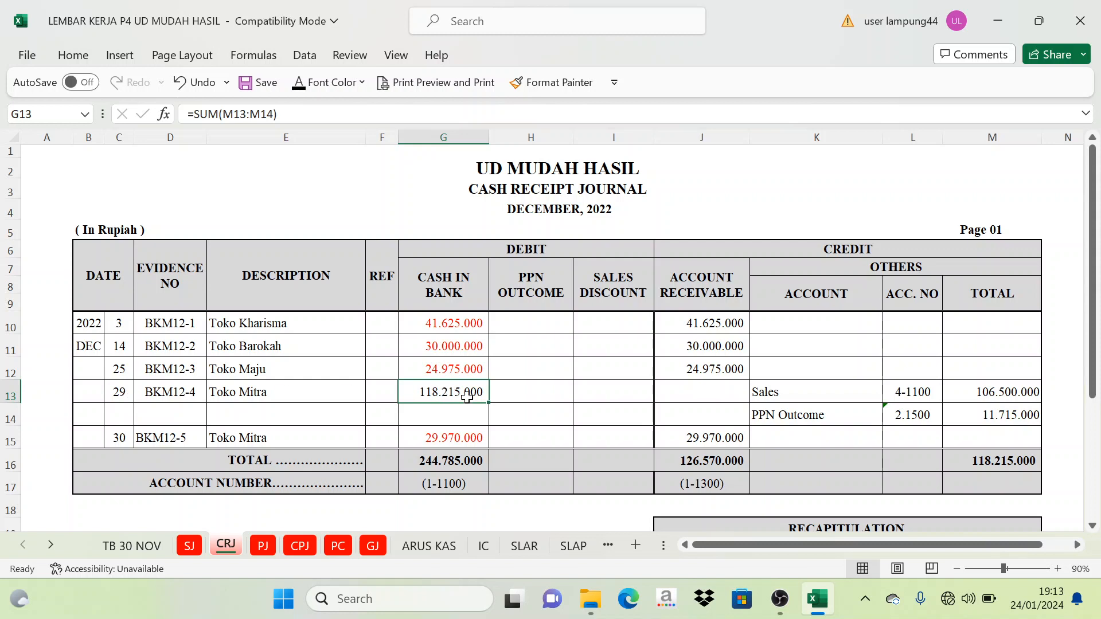
{"action": "left_click_drag", "start_coordinate": [790, 396], "coordinate": [791, 413]}
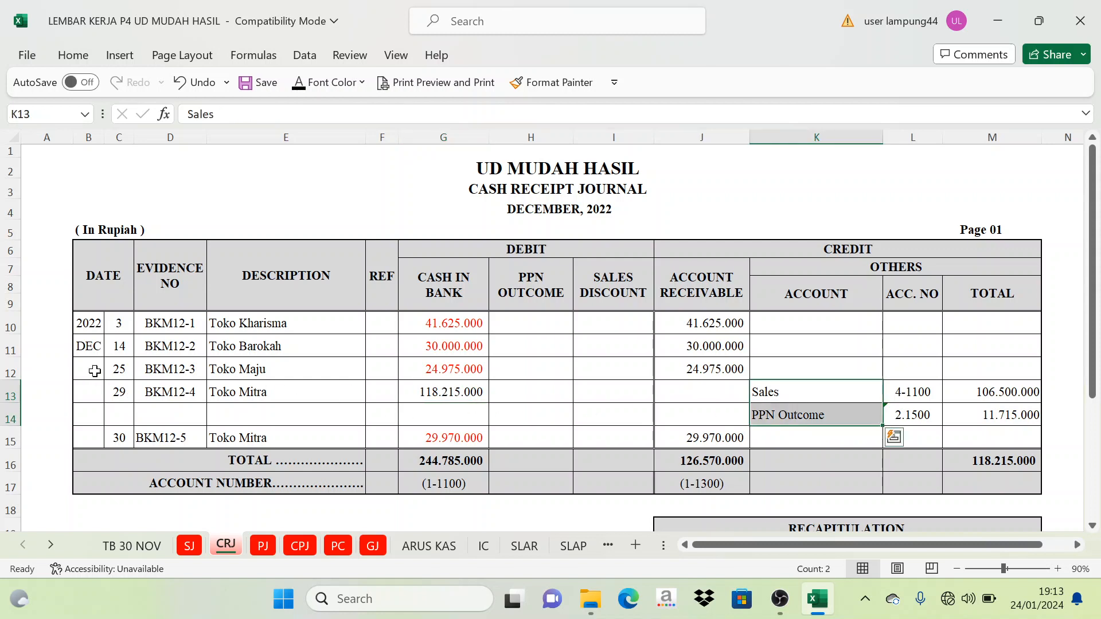
{"action": "left_click", "coordinate": [896, 400]}
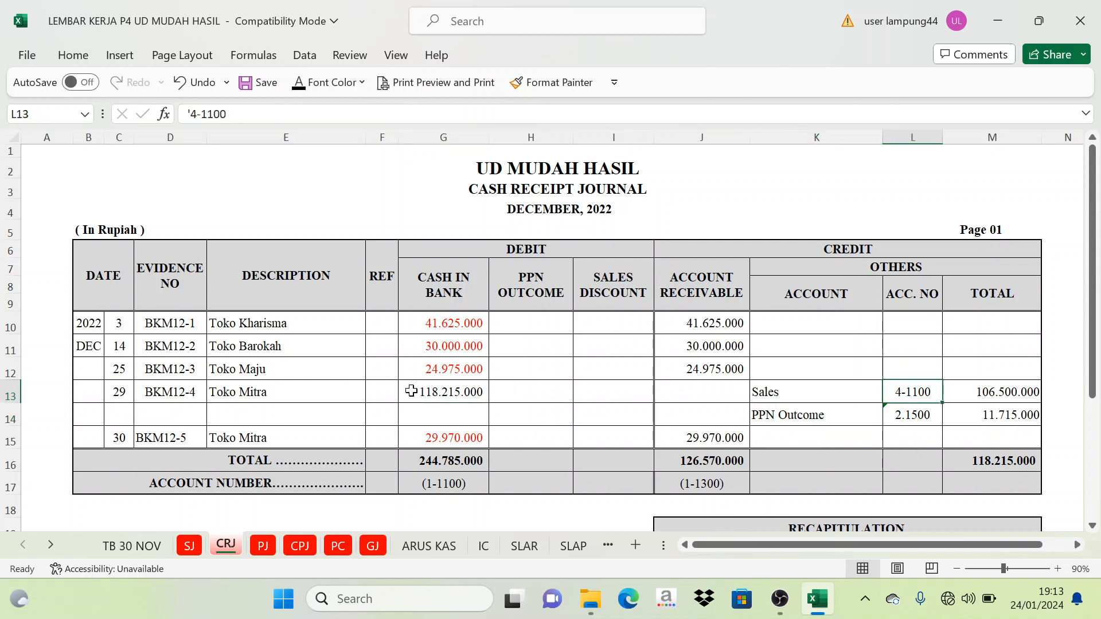
{"action": "left_click", "coordinate": [433, 394]}
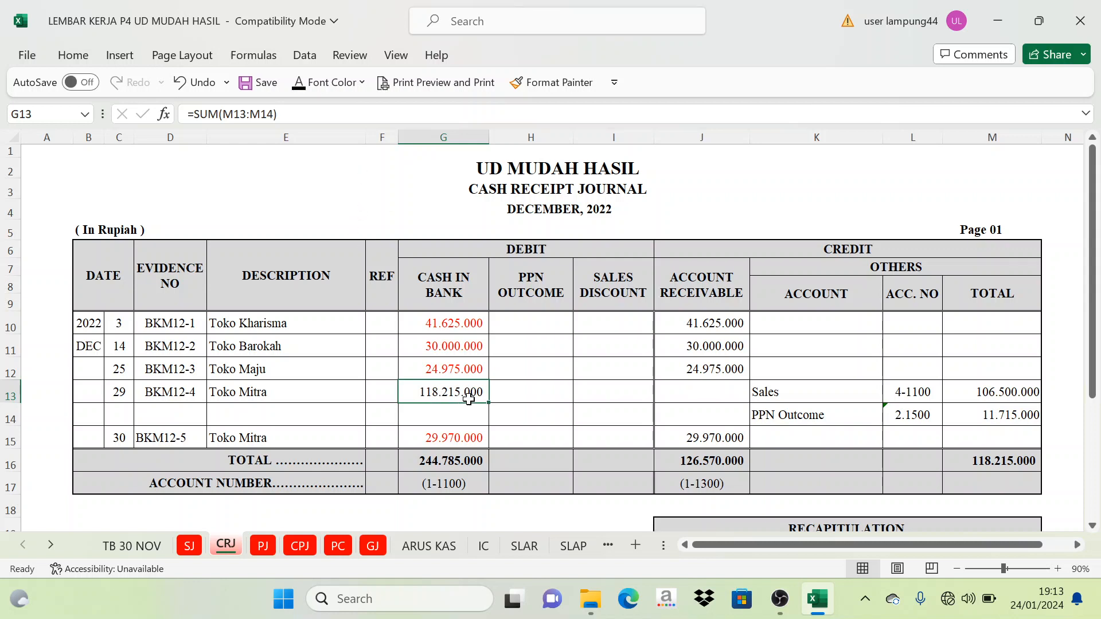
- Set the Penjualan Tunai label in C12 of the ARUS KAS report to black font
{"action": "left_click", "coordinate": [429, 546]}
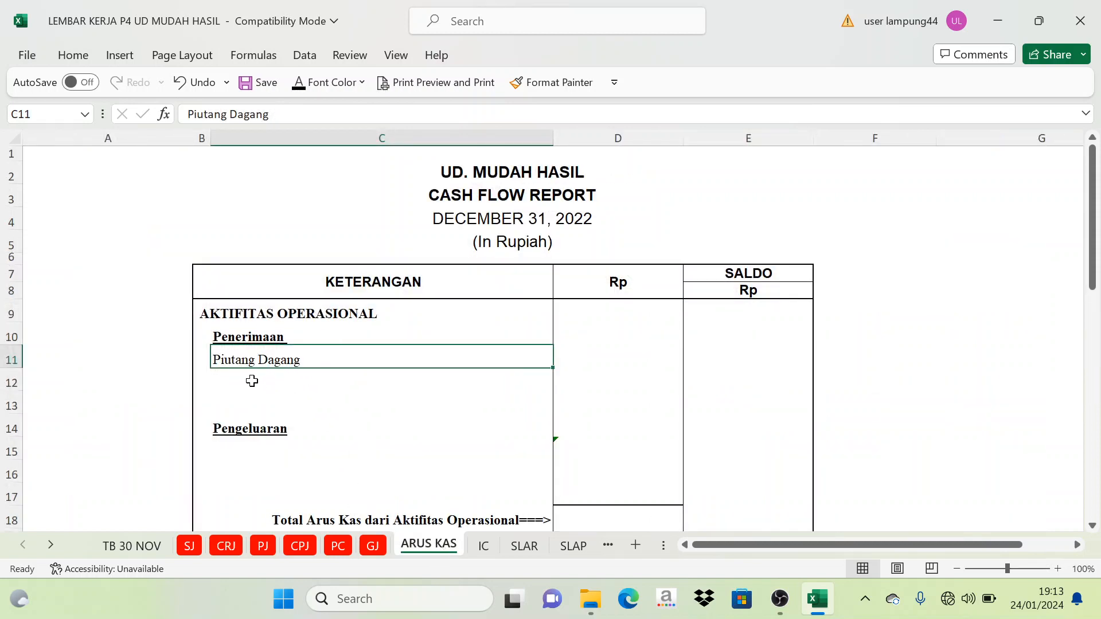
{"action": "left_click", "coordinate": [252, 381]}
{"action": "left_click", "coordinate": [301, 82]}
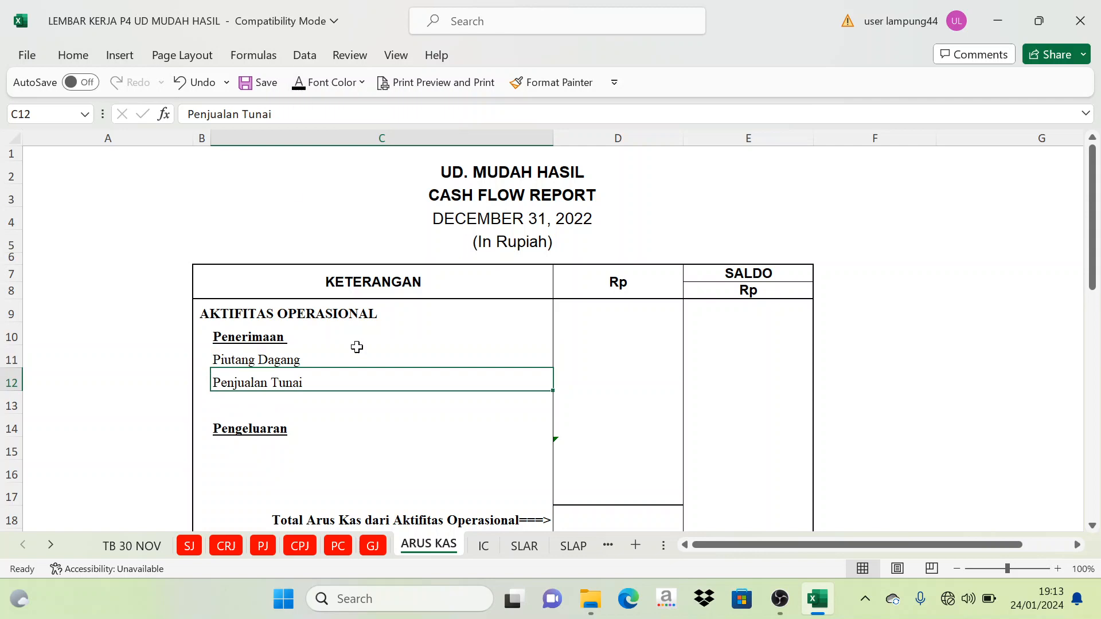
- Examine the Cash in Bank receipts in G10, G11, G12 and G15 of the CRJ sheet that make up the Piutang Dagang amount
{"action": "left_click", "coordinate": [598, 351]}
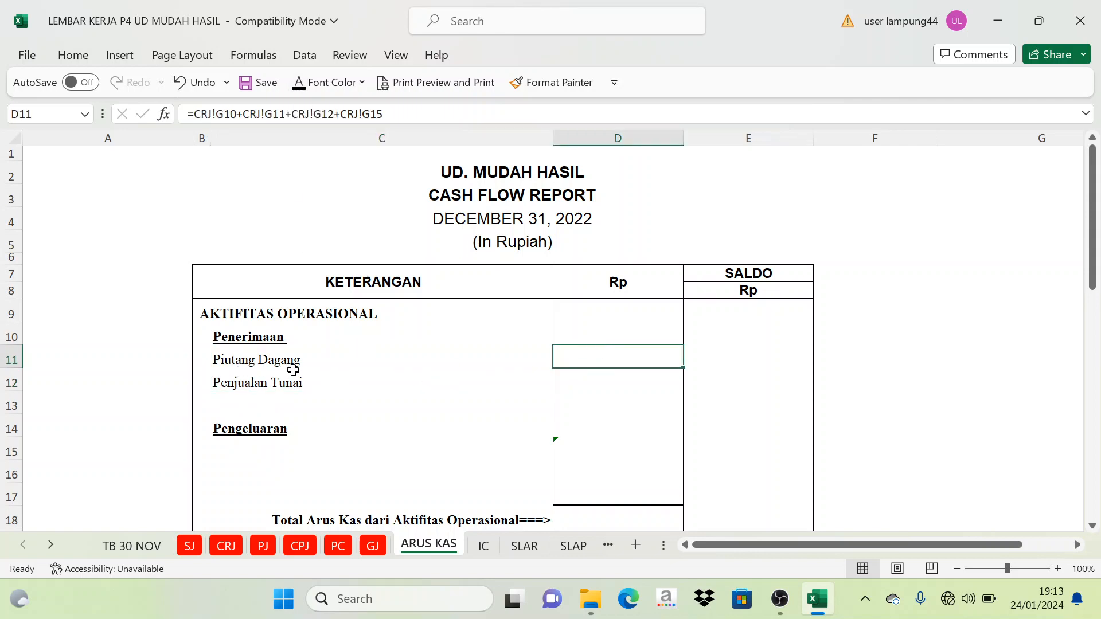
{"action": "left_click", "coordinate": [226, 547]}
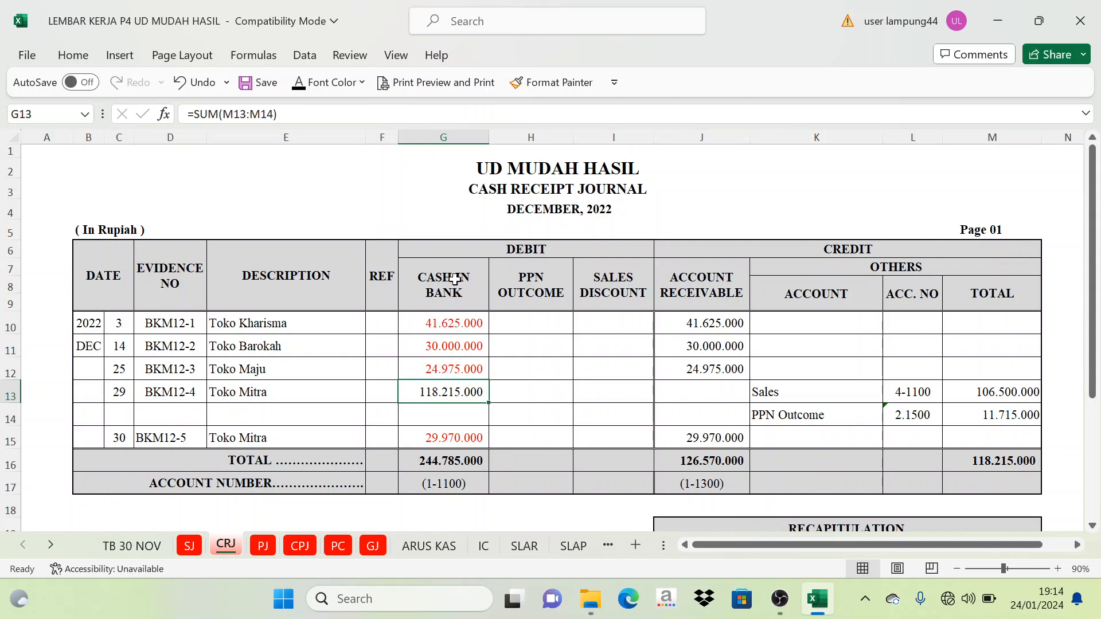
{"action": "left_click", "coordinate": [448, 319]}
{"action": "left_click", "coordinate": [438, 277]}
{"action": "left_click", "coordinate": [435, 327]}
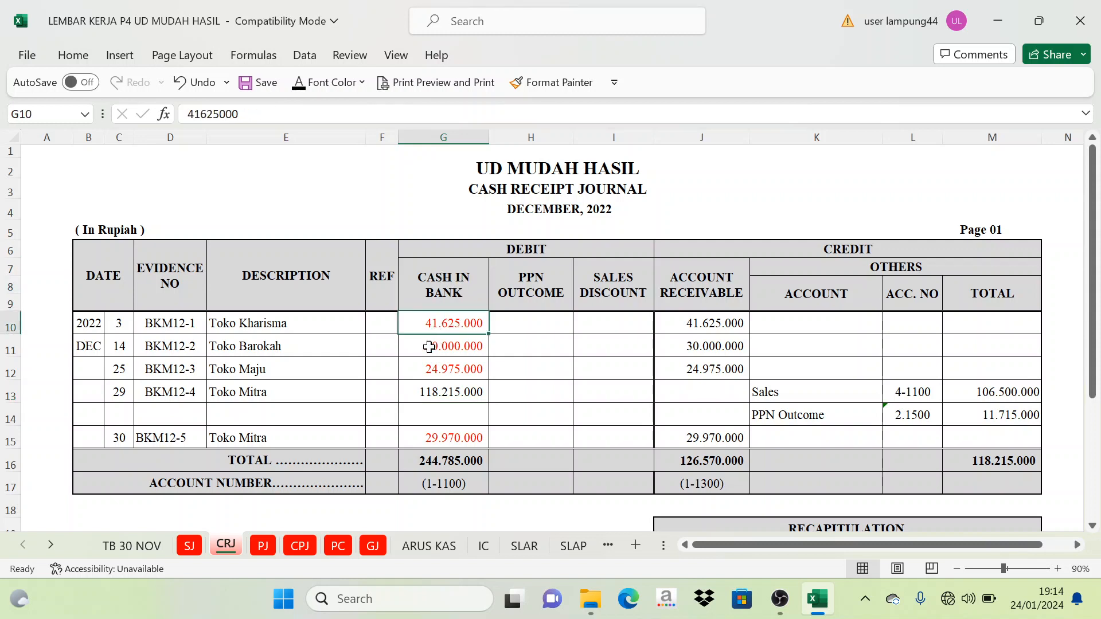
{"action": "left_click", "coordinate": [430, 347]}
{"action": "left_click", "coordinate": [437, 305]}
{"action": "left_click", "coordinate": [445, 330]}
{"action": "left_click", "coordinate": [431, 362]}
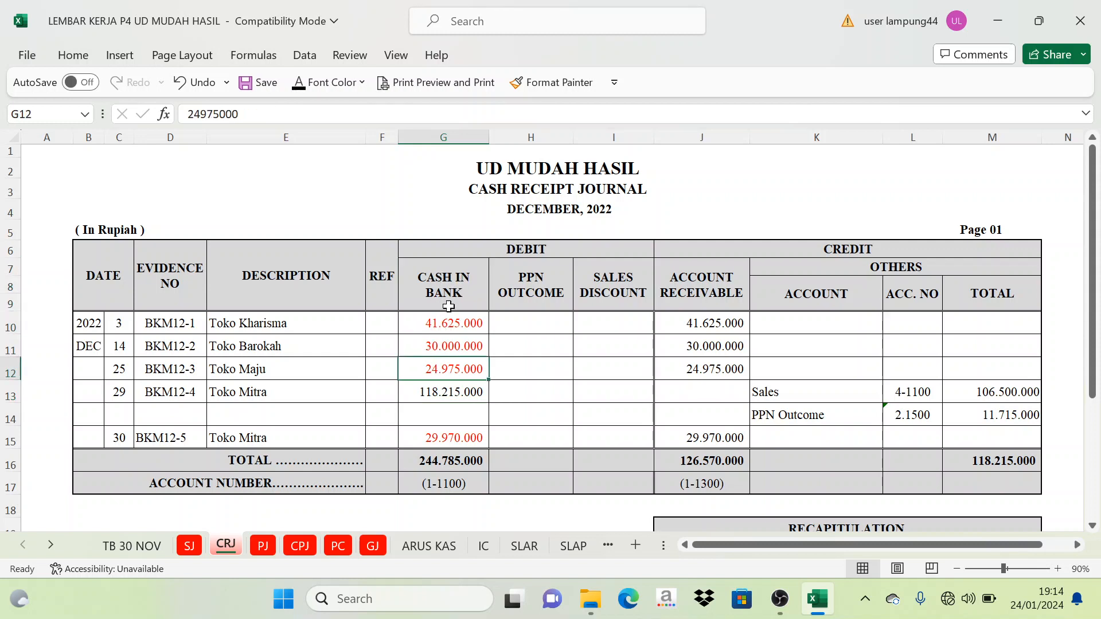
{"action": "left_click", "coordinate": [465, 347]}
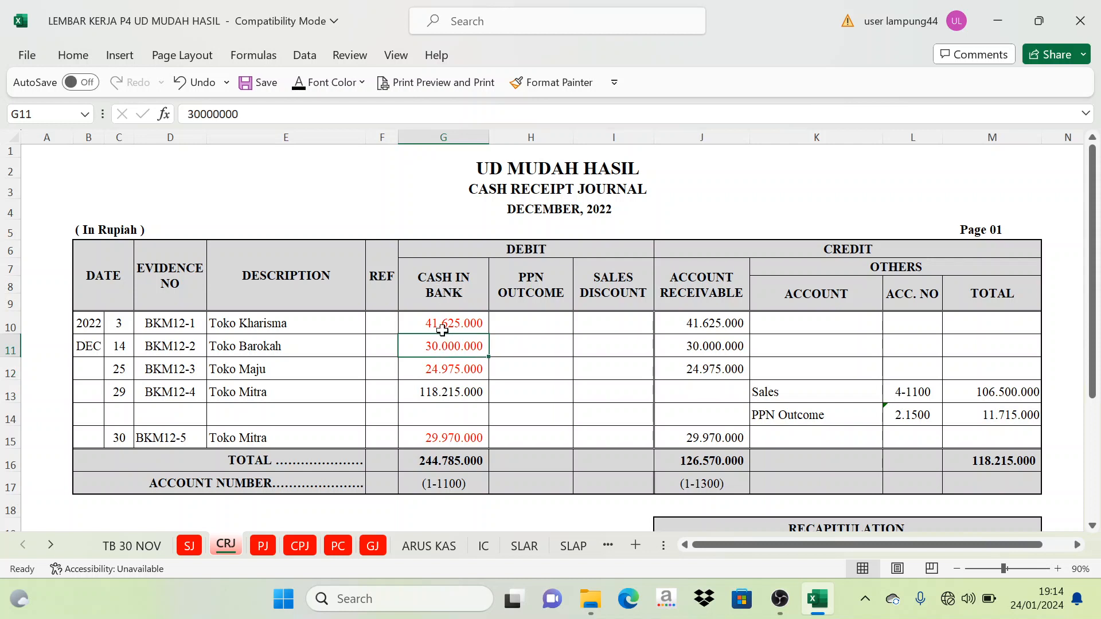
{"action": "left_click", "coordinate": [458, 324]}
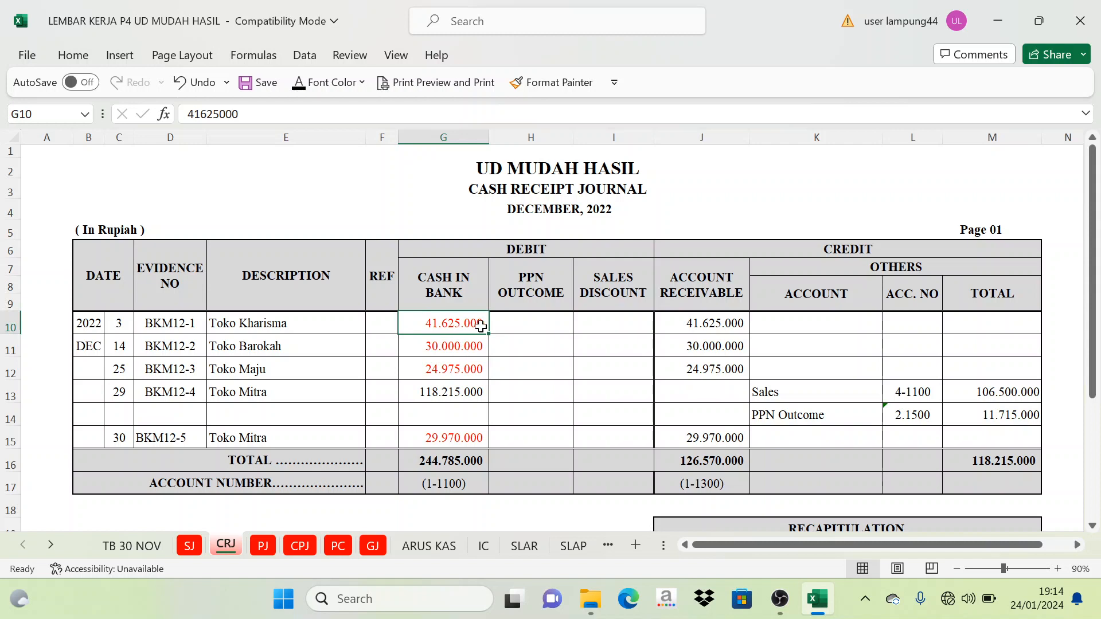
{"action": "left_click", "coordinate": [465, 345]}
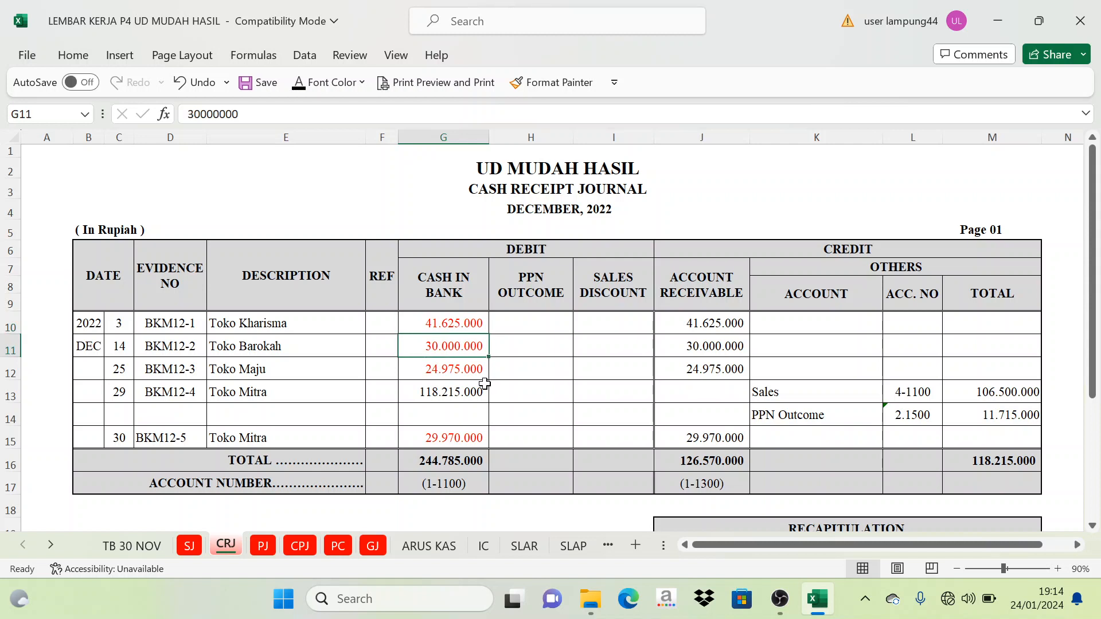
{"action": "left_click", "coordinate": [464, 371]}
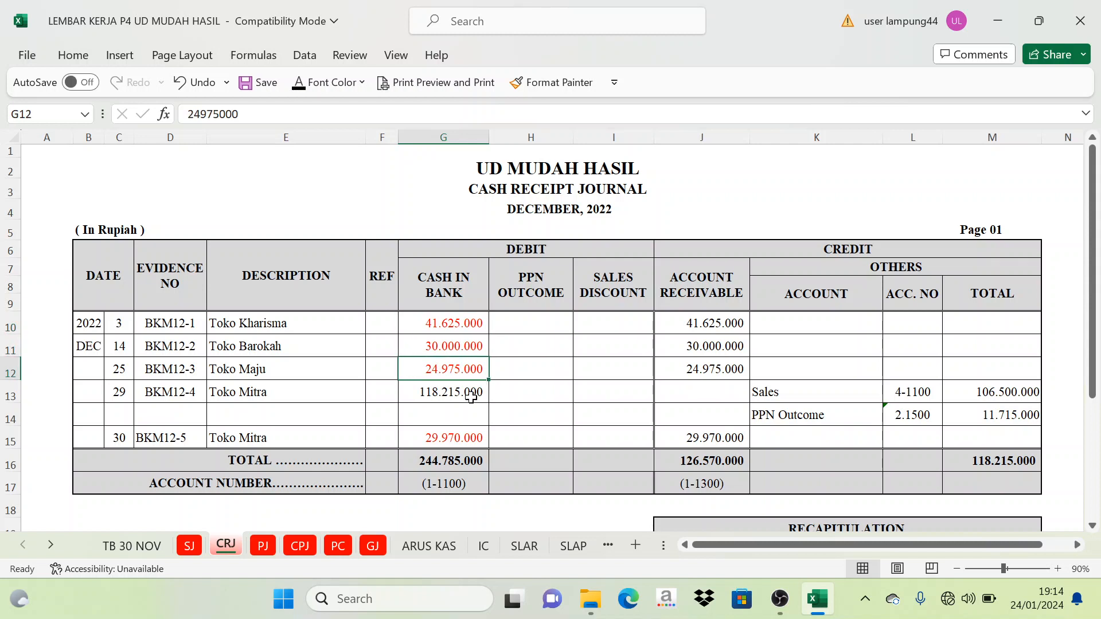
{"action": "left_click", "coordinate": [453, 437]}
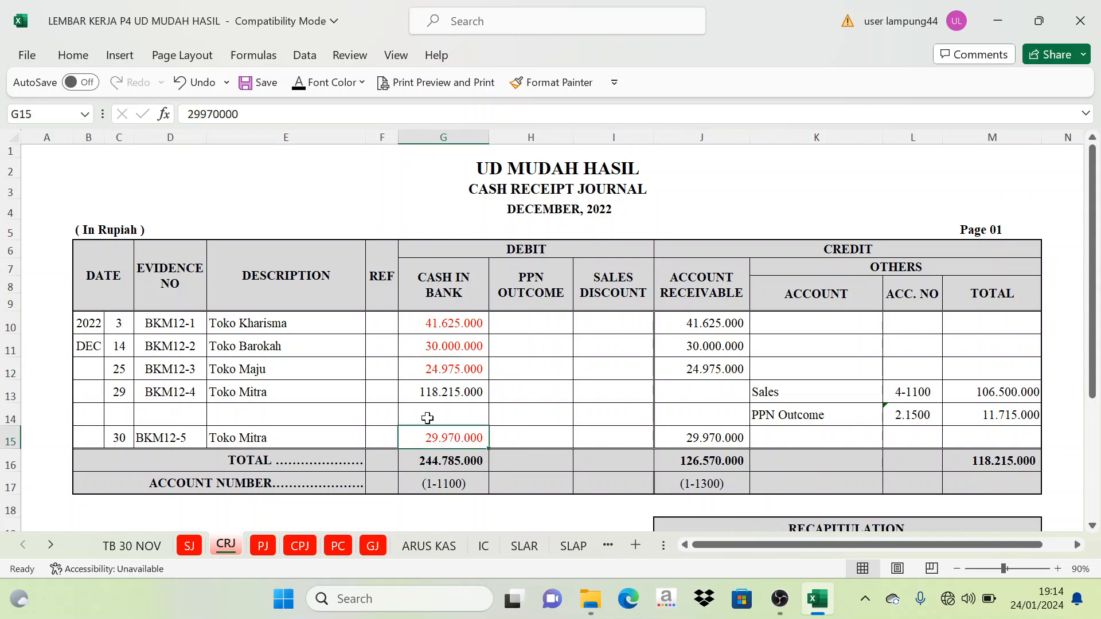
{"action": "left_click", "coordinate": [440, 329]}
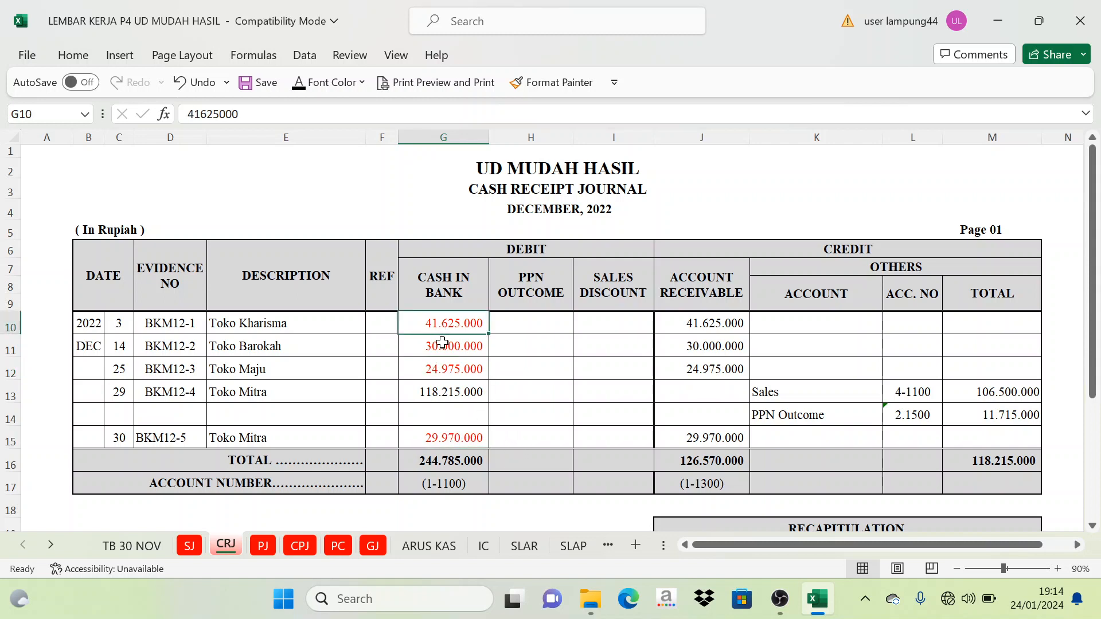
{"action": "left_click_drag", "start_coordinate": [442, 342], "coordinate": [447, 369]}
{"action": "left_click", "coordinate": [449, 437]}
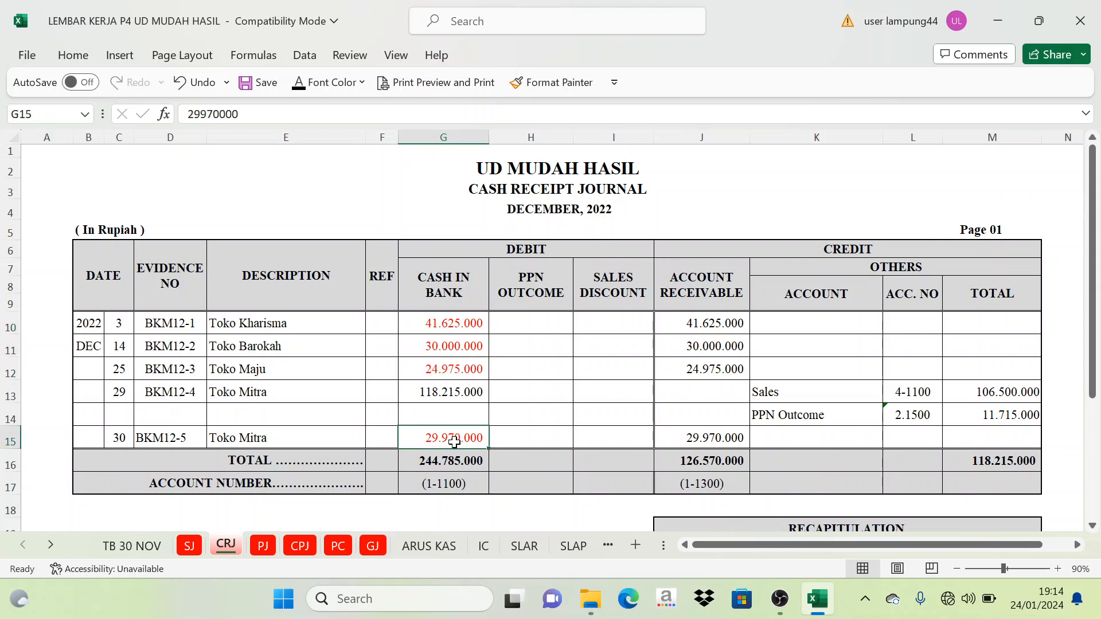
- Set the Piutang Dagang amount in D11 of the ARUS KAS report to black font
{"action": "left_click", "coordinate": [428, 545]}
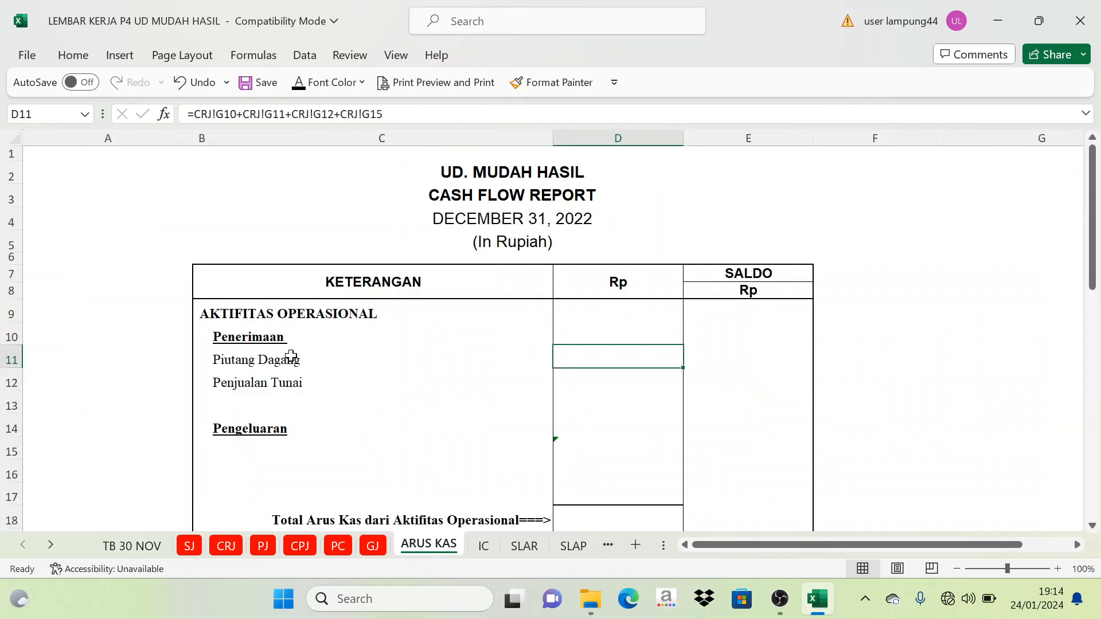
{"action": "left_click", "coordinate": [299, 82]}
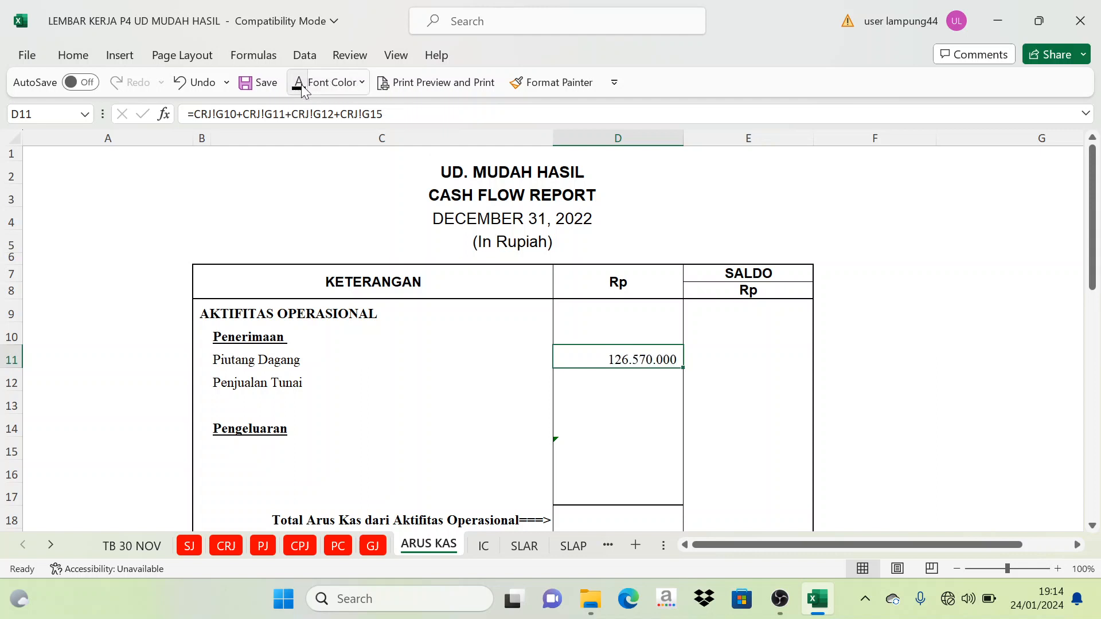
{"action": "left_click", "coordinate": [759, 373]}
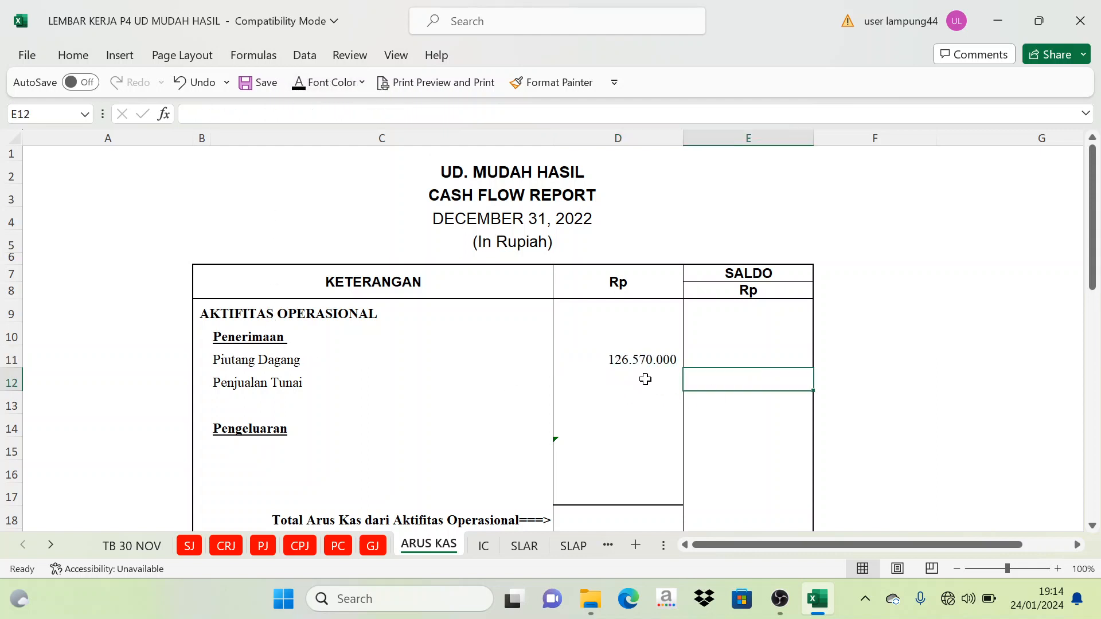
- Check the December 29 Cash in Bank receipt on the CRJ sheet, and set the Penjualan Tunai amount in ARUS KAS cell D12 to black font
{"action": "left_click", "coordinate": [271, 379]}
{"action": "left_click", "coordinate": [218, 547]}
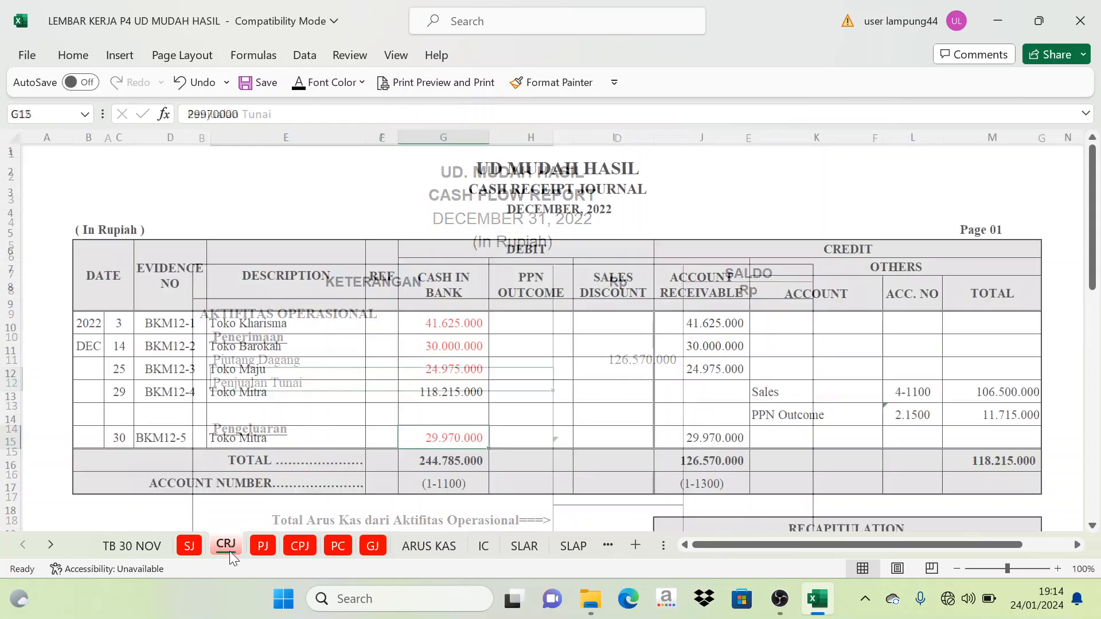
{"action": "left_click", "coordinate": [219, 400]}
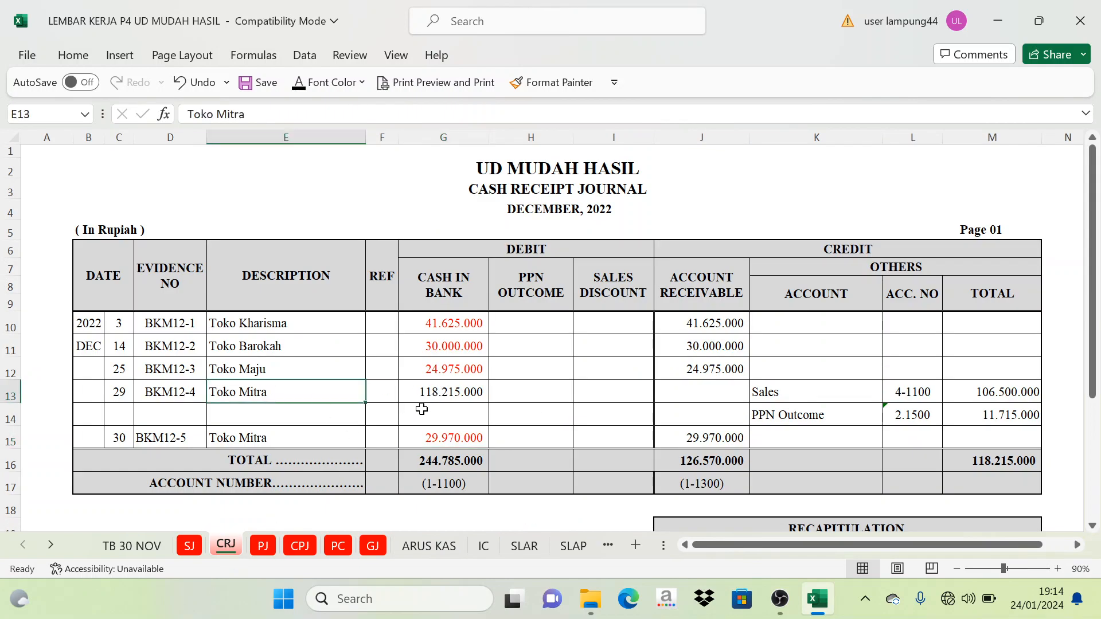
{"action": "left_click", "coordinate": [434, 391]}
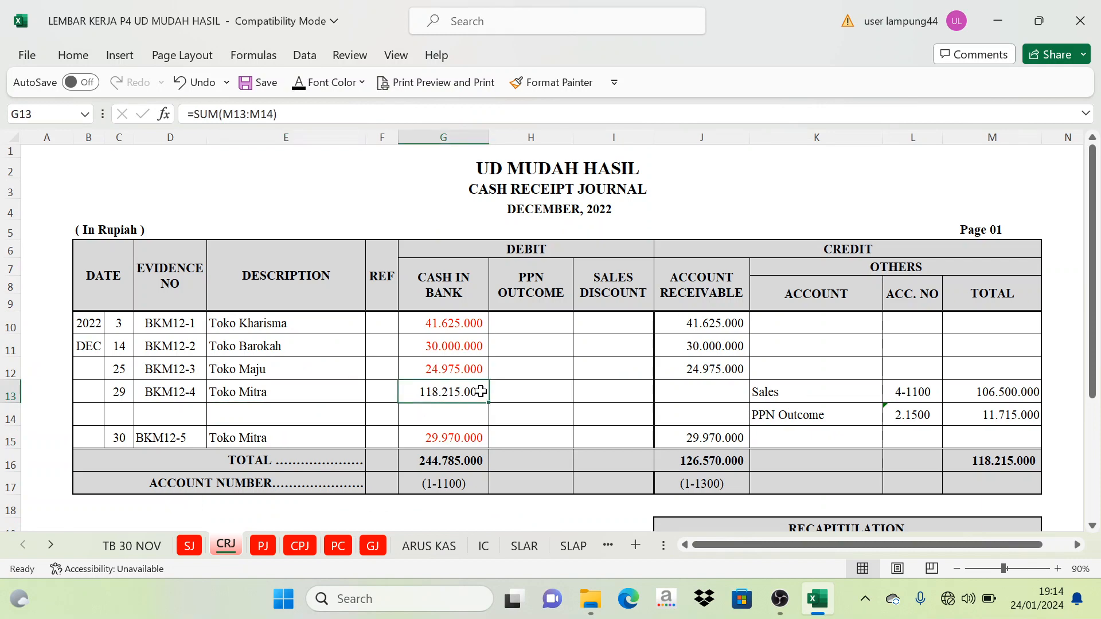
{"action": "left_click", "coordinate": [430, 548]}
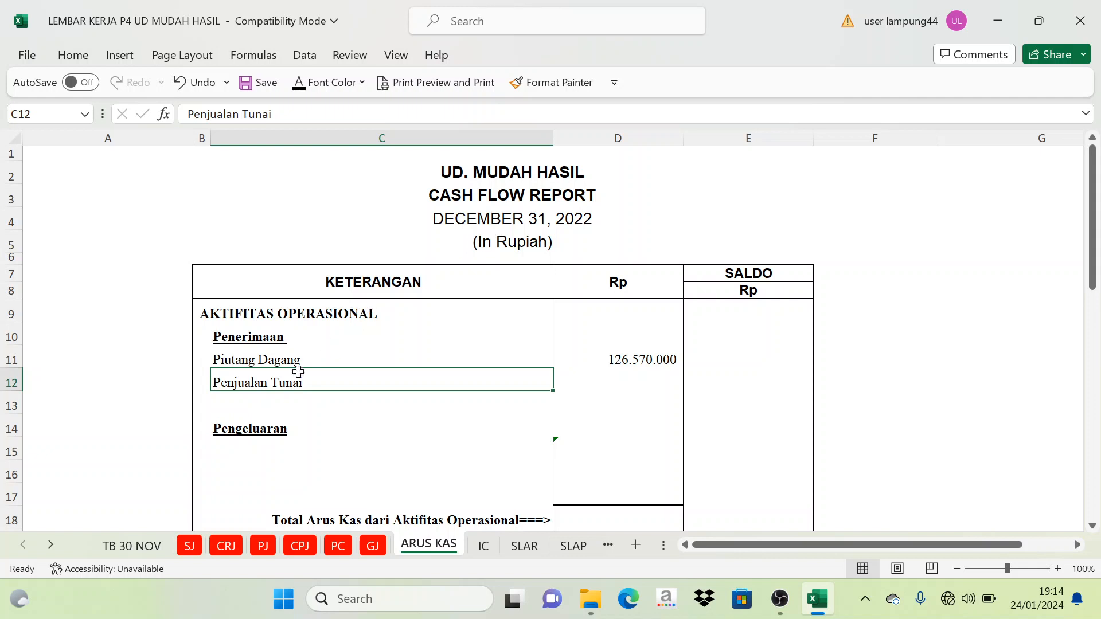
{"action": "left_click", "coordinate": [629, 380]}
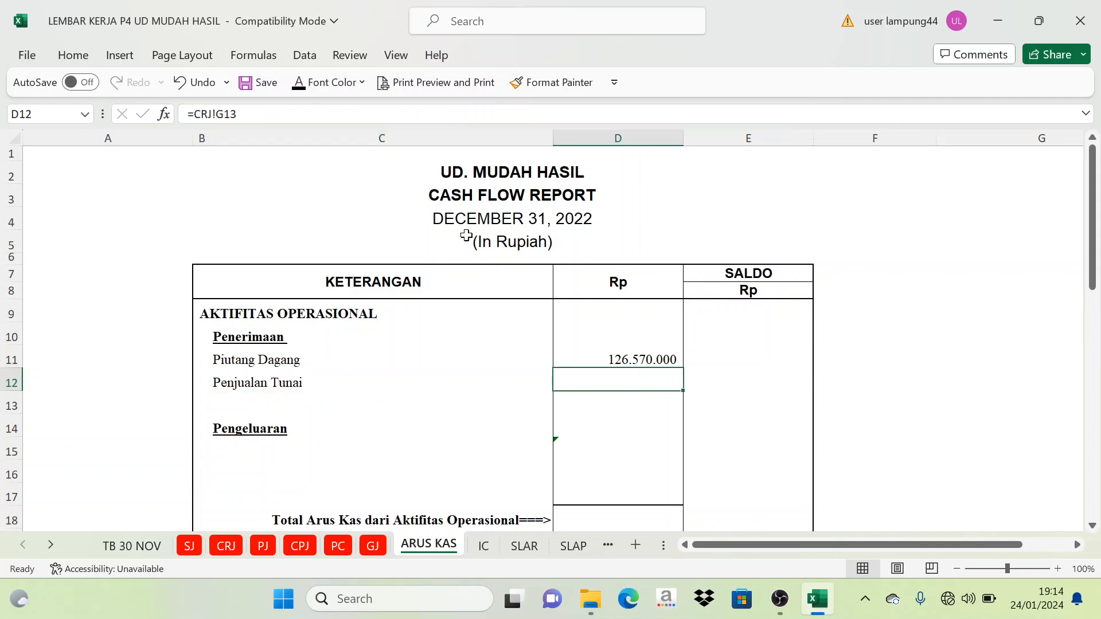
{"action": "left_click", "coordinate": [298, 84]}
- On the CRJ sheet, set the Cash in Bank cells G11:G14, including the December 29 receipt, to red font and review the whole G10:G15 range
{"action": "left_click", "coordinate": [232, 545]}
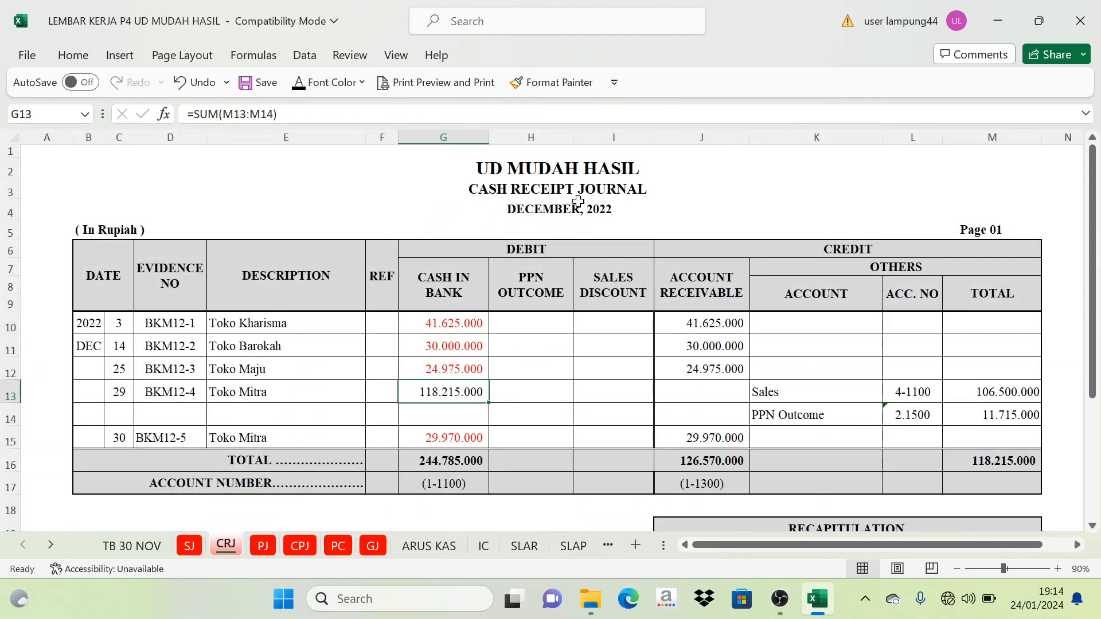
{"action": "left_click_drag", "start_coordinate": [456, 343], "coordinate": [455, 414]}
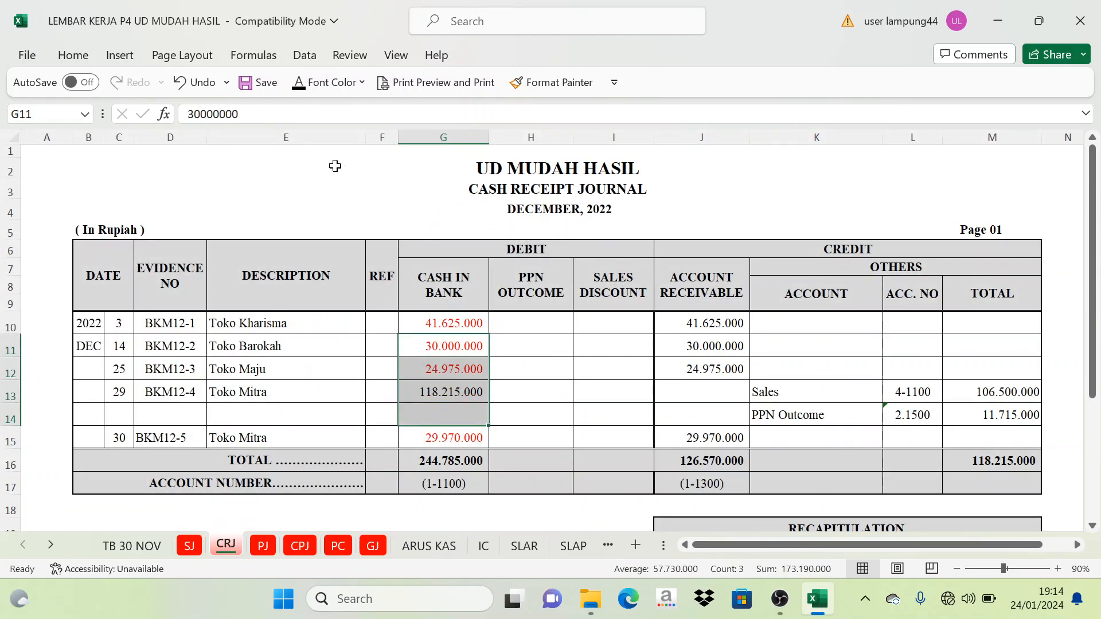
{"action": "left_click", "coordinate": [362, 82]}
{"action": "left_click", "coordinate": [313, 272]}
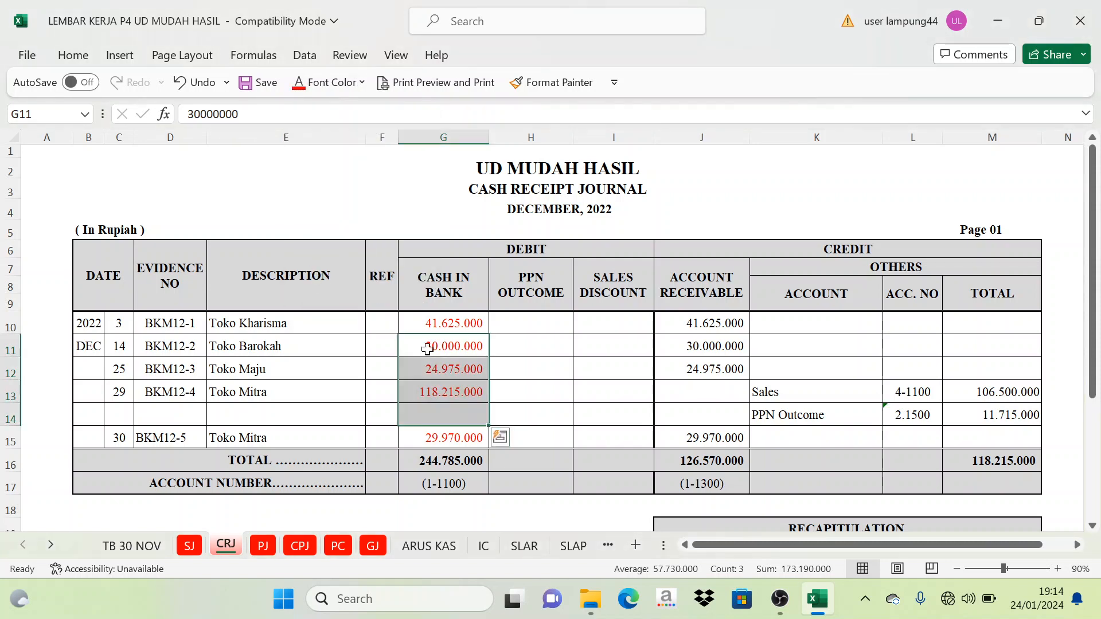
{"action": "left_click", "coordinate": [532, 350]}
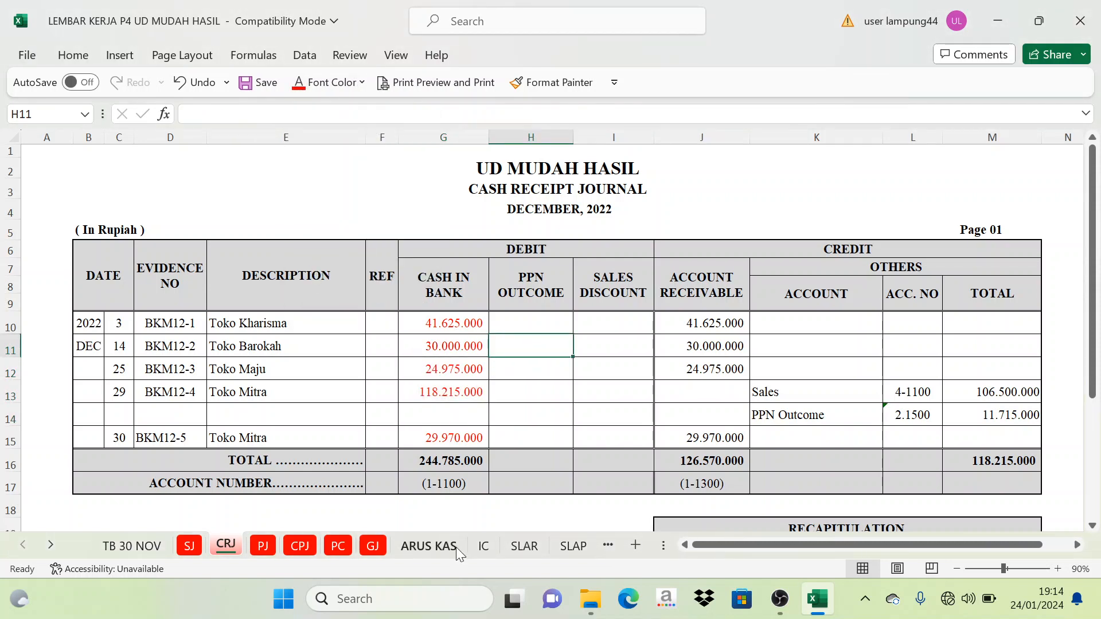
{"action": "left_click_drag", "start_coordinate": [449, 322], "coordinate": [462, 437]}
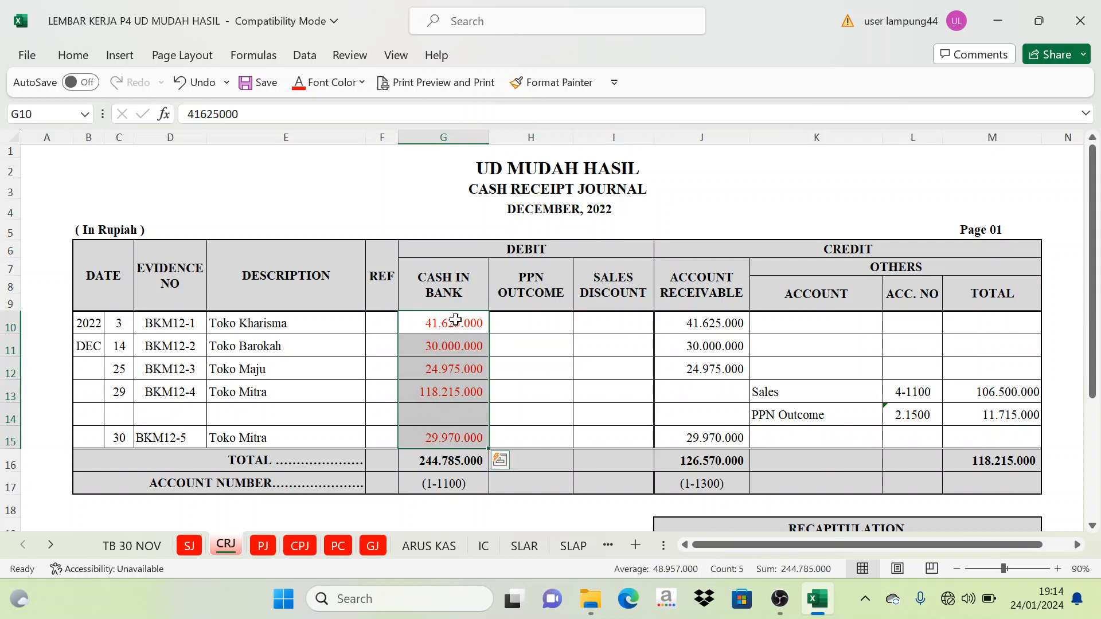
- On the CPJ sheet, set the Cash in Bank payments in K11:K14 to red font and check the December 1 Expense Payable payment
{"action": "left_click", "coordinate": [430, 546]}
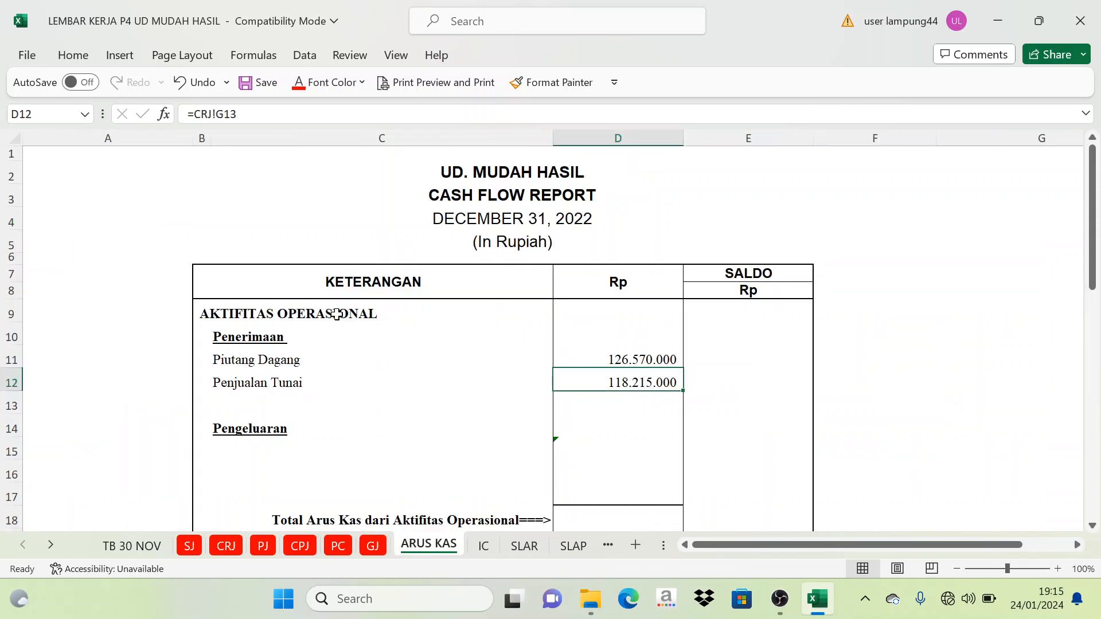
{"action": "scroll", "coordinate": [427, 370], "scroll_direction": "down", "scroll_amount": 2}
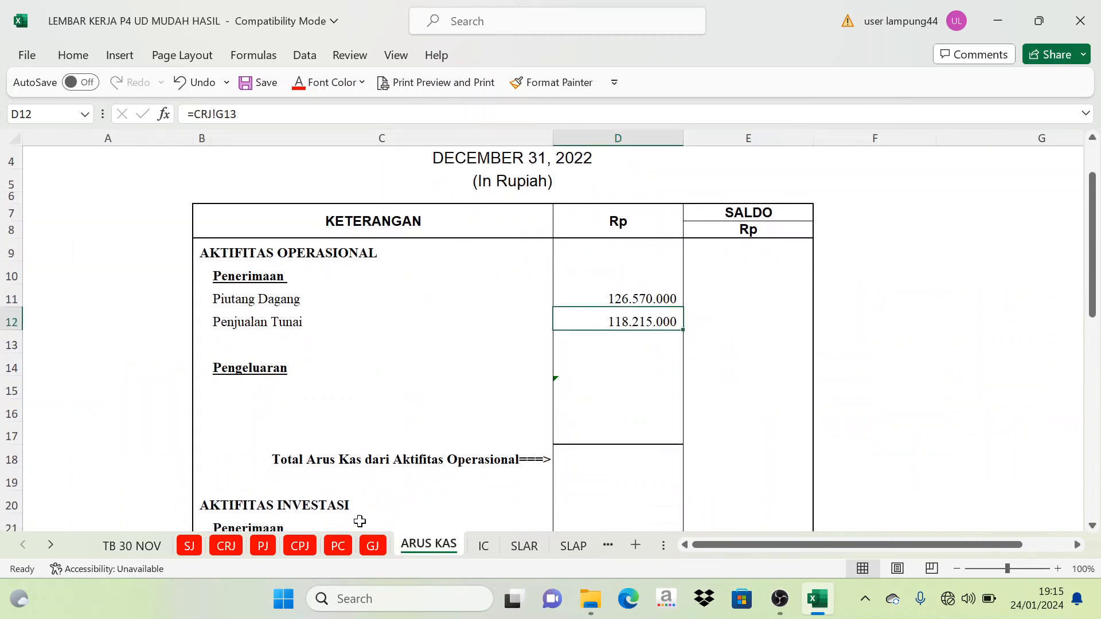
{"action": "left_click", "coordinate": [302, 548]}
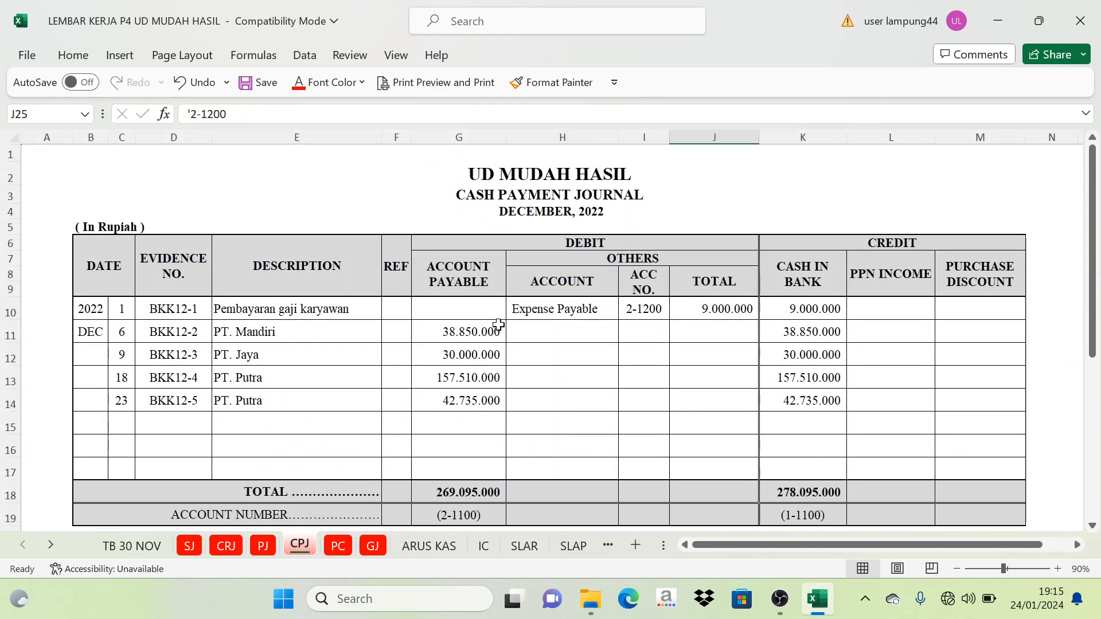
{"action": "left_click_drag", "start_coordinate": [469, 312], "coordinate": [525, 330]}
{"action": "left_click", "coordinate": [824, 279]}
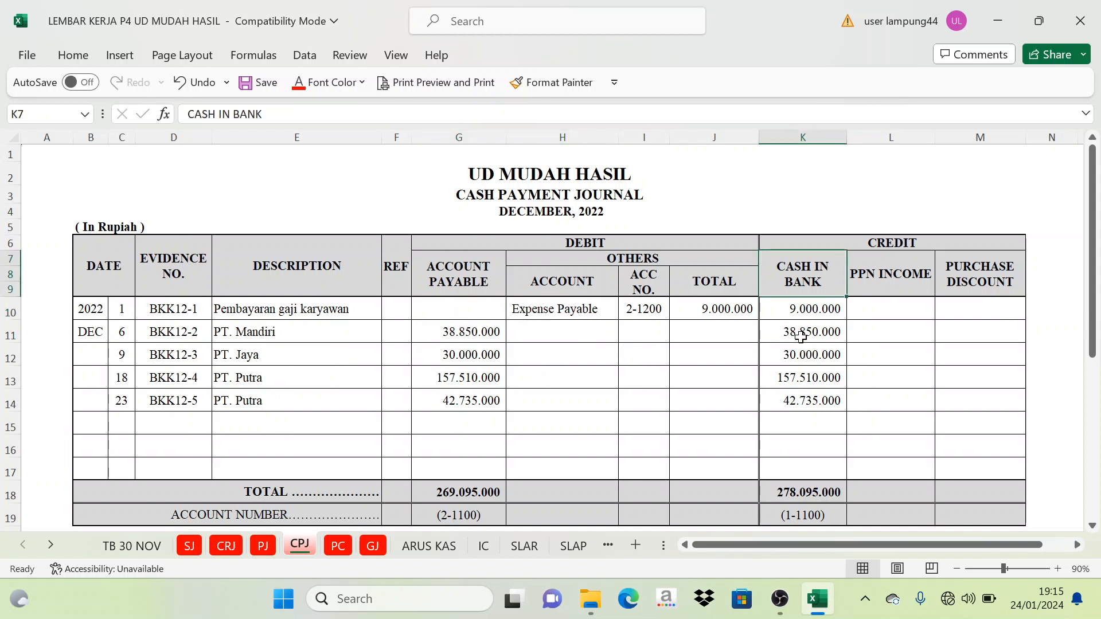
{"action": "left_click_drag", "start_coordinate": [797, 331], "coordinate": [815, 401]}
{"action": "left_click", "coordinate": [299, 82]}
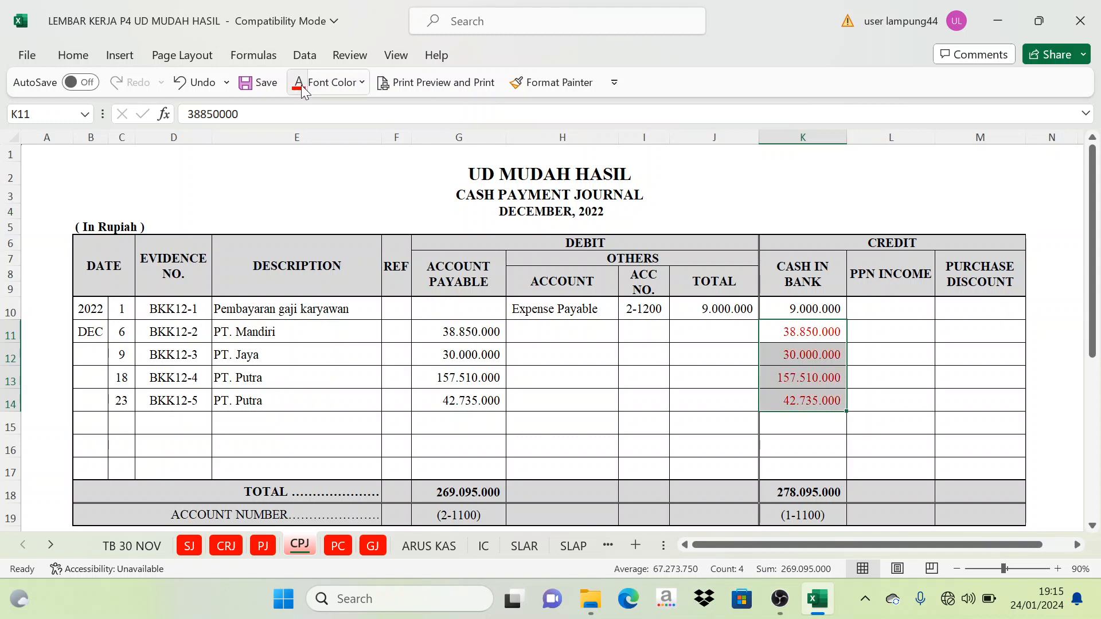
{"action": "left_click", "coordinate": [791, 311]}
{"action": "left_click", "coordinate": [575, 312]}
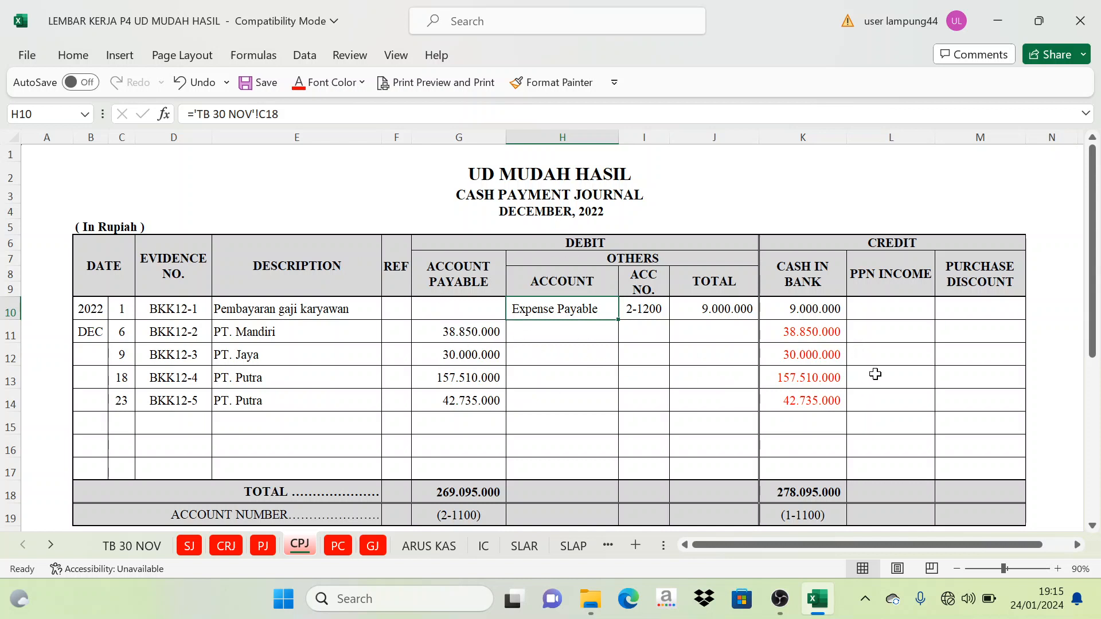
{"action": "left_click", "coordinate": [823, 309]}
{"action": "left_click", "coordinate": [577, 314]}
- On the ARUS KAS sheet, set the Utang Dagang label in C15 under the operating Pengeluaran heading to the automatic black font color
{"action": "left_click", "coordinate": [436, 547]}
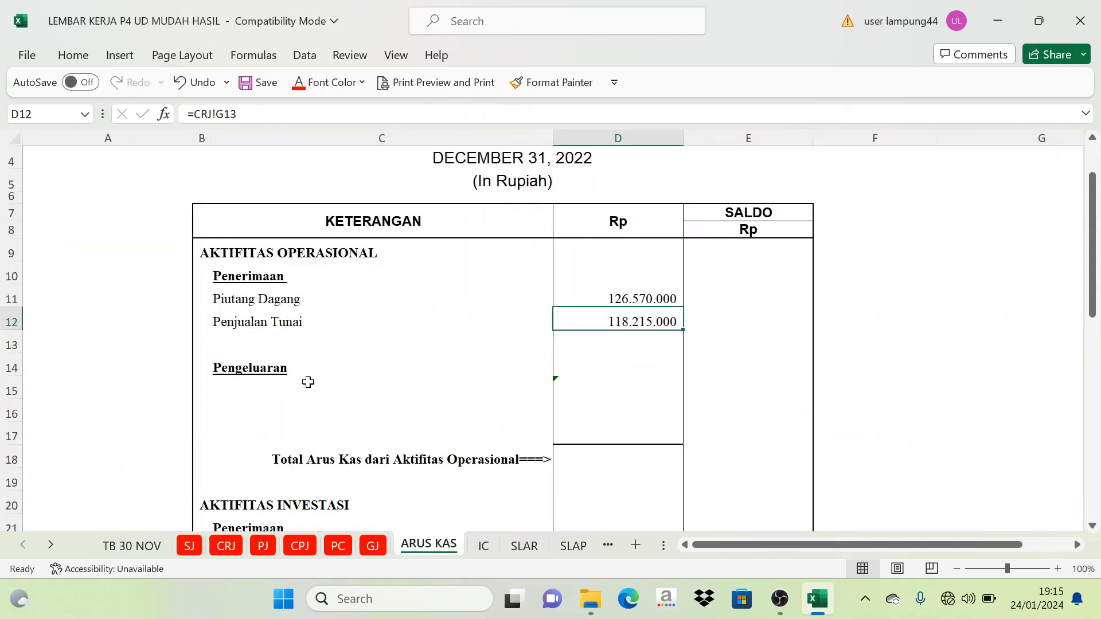
{"action": "left_click", "coordinate": [260, 388]}
{"action": "left_click", "coordinate": [324, 83]}
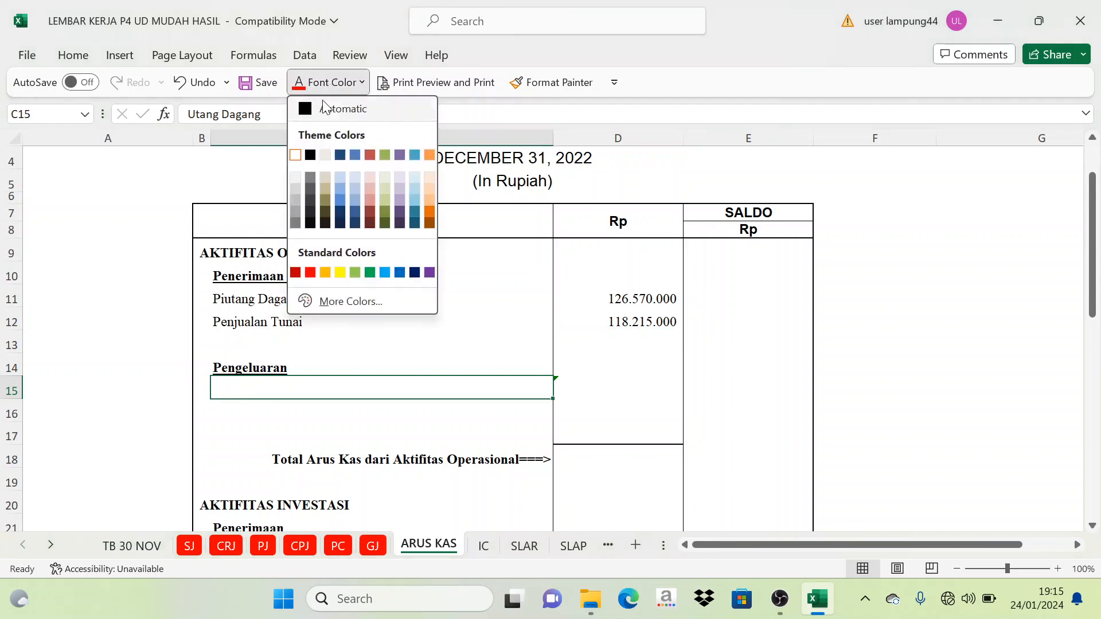
{"action": "left_click", "coordinate": [319, 108]}
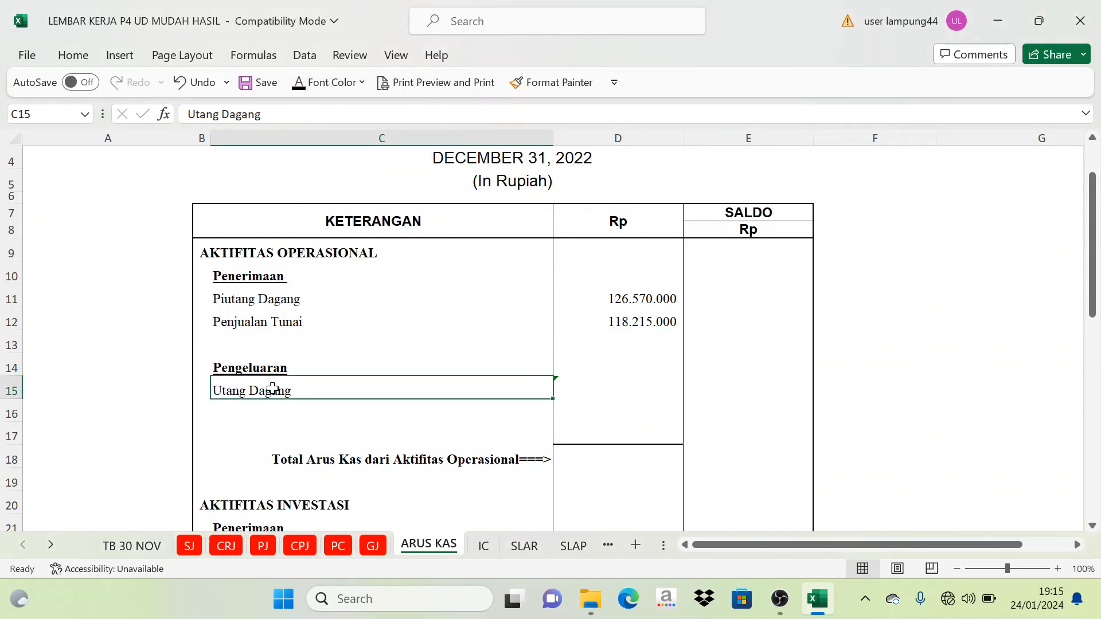
- Set the Utang Biaya label in ARUS KAS cell C16 to the automatic black font color
{"action": "left_click", "coordinate": [275, 418]}
{"action": "left_click", "coordinate": [334, 86]}
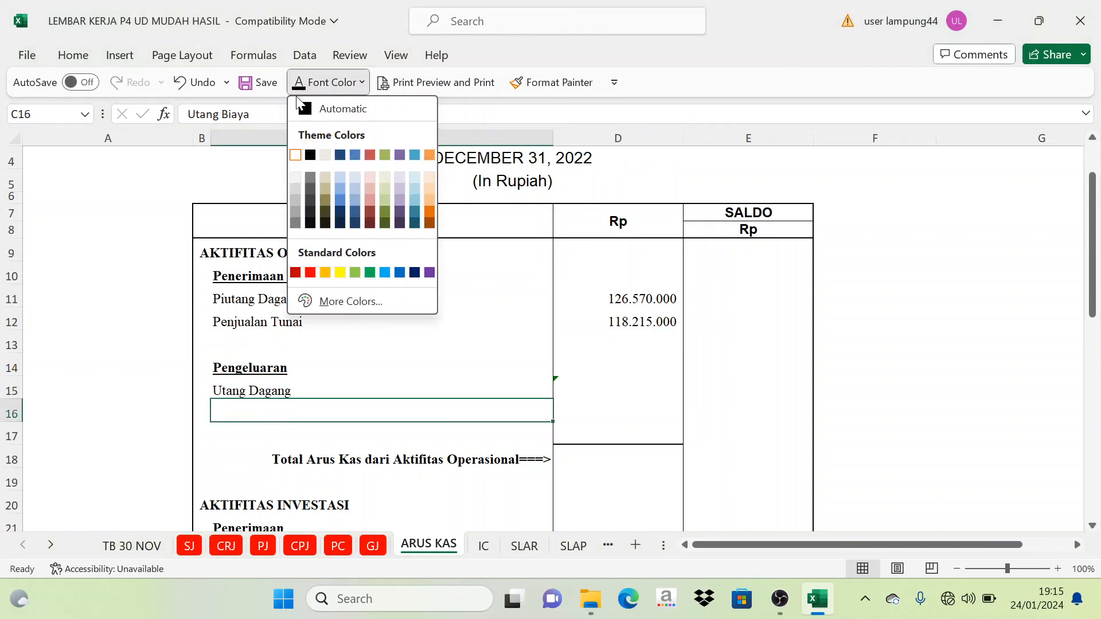
{"action": "left_click", "coordinate": [319, 108]}
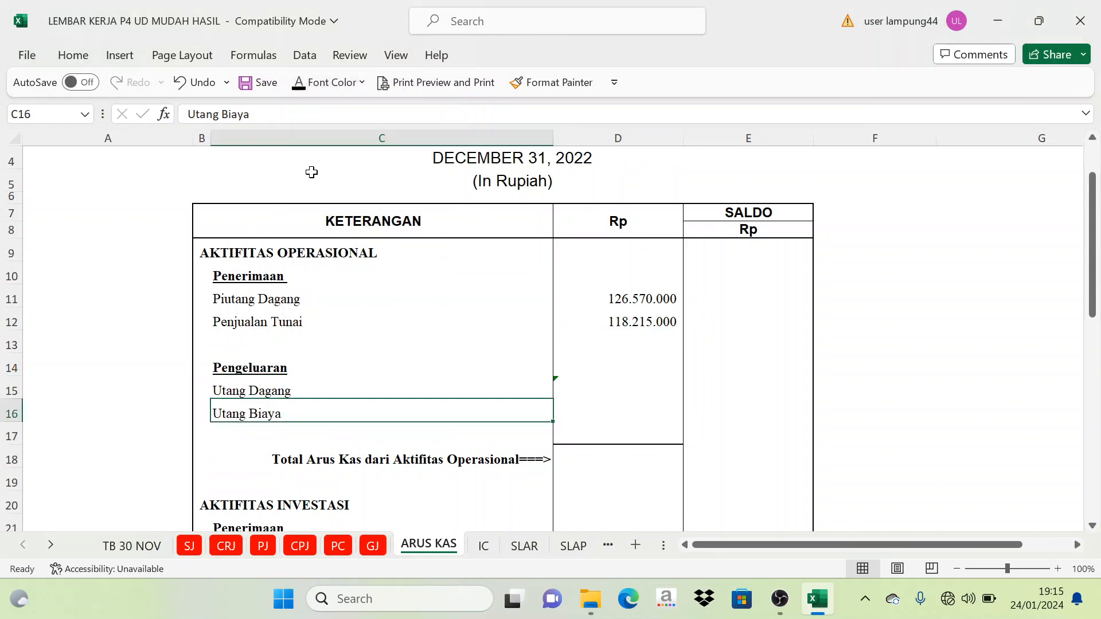
- On the CPJ sheet, check the December 6, 9, 18 and 23 Cash in Bank payments in K11:K14 one by one
{"action": "left_click", "coordinate": [598, 372]}
{"action": "left_click", "coordinate": [593, 390]}
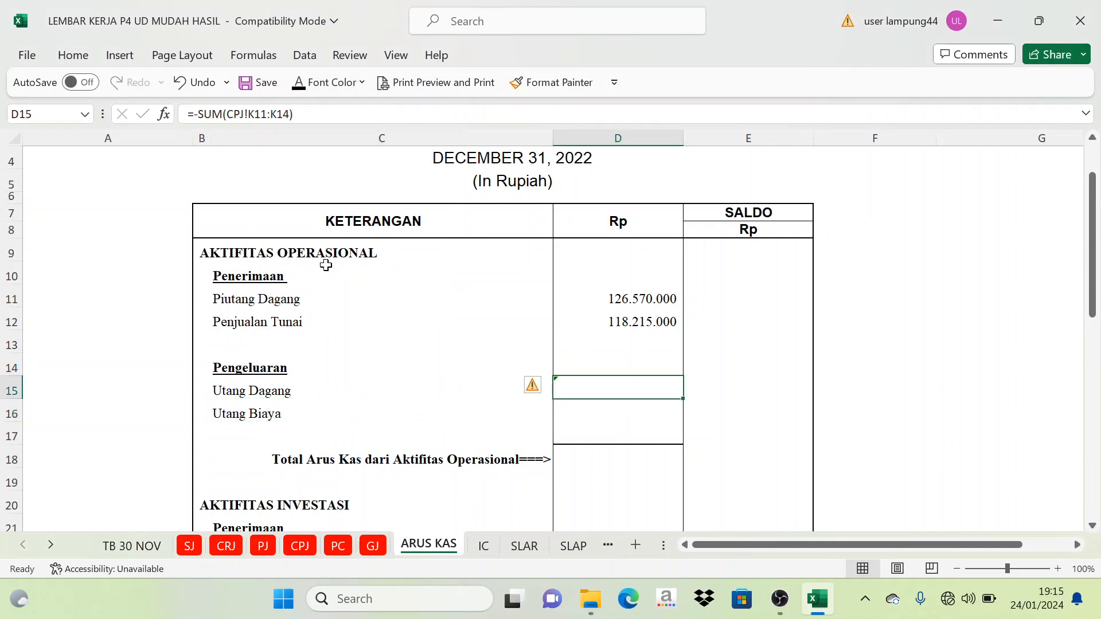
{"action": "left_click", "coordinate": [307, 548]}
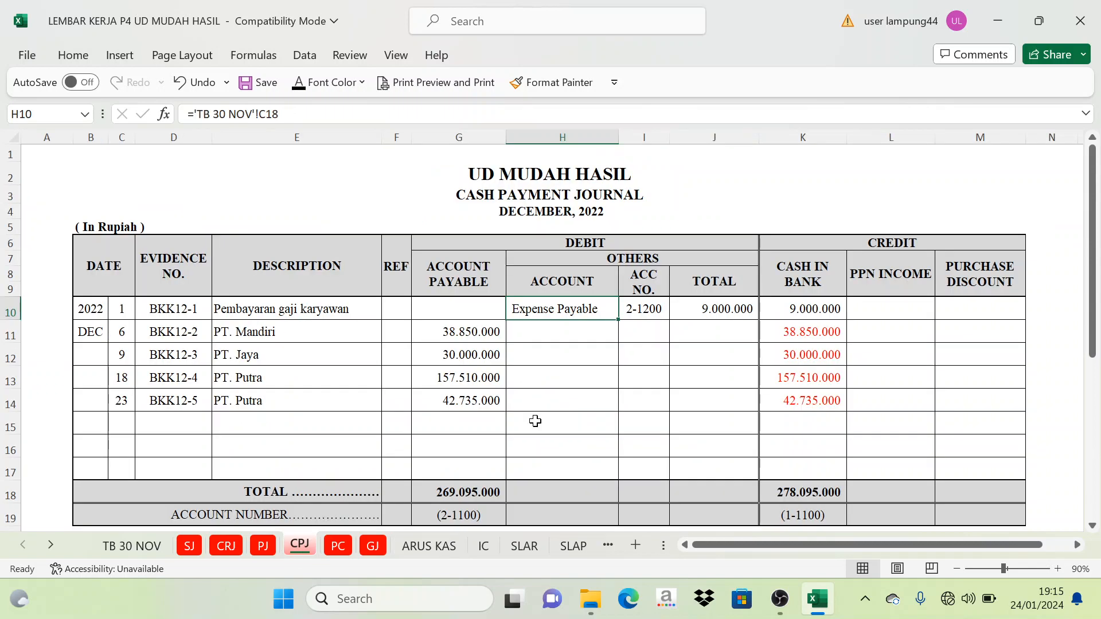
{"action": "left_click", "coordinate": [813, 335]}
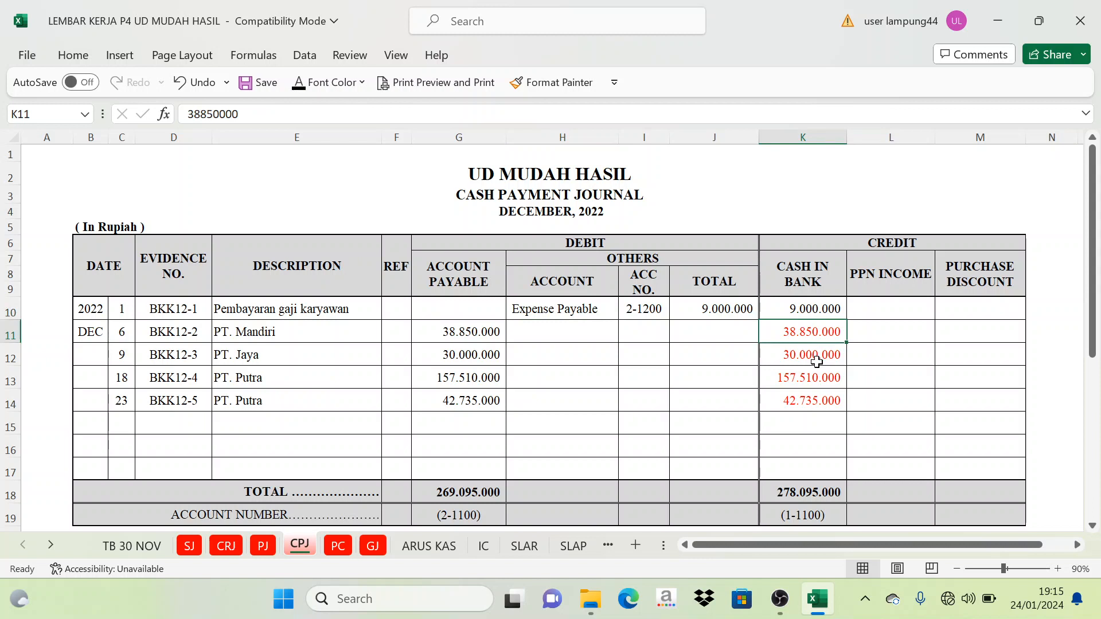
{"action": "left_click", "coordinate": [817, 361]}
{"action": "left_click", "coordinate": [817, 379]}
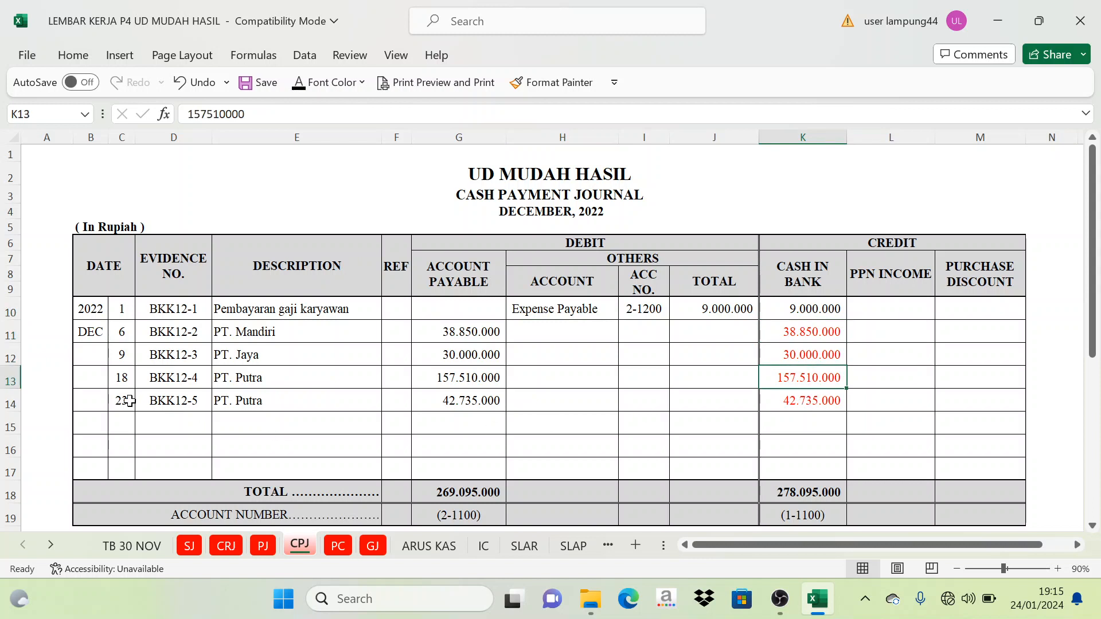
{"action": "left_click", "coordinate": [129, 401]}
{"action": "left_click", "coordinate": [817, 400]}
{"action": "left_click", "coordinate": [810, 335]}
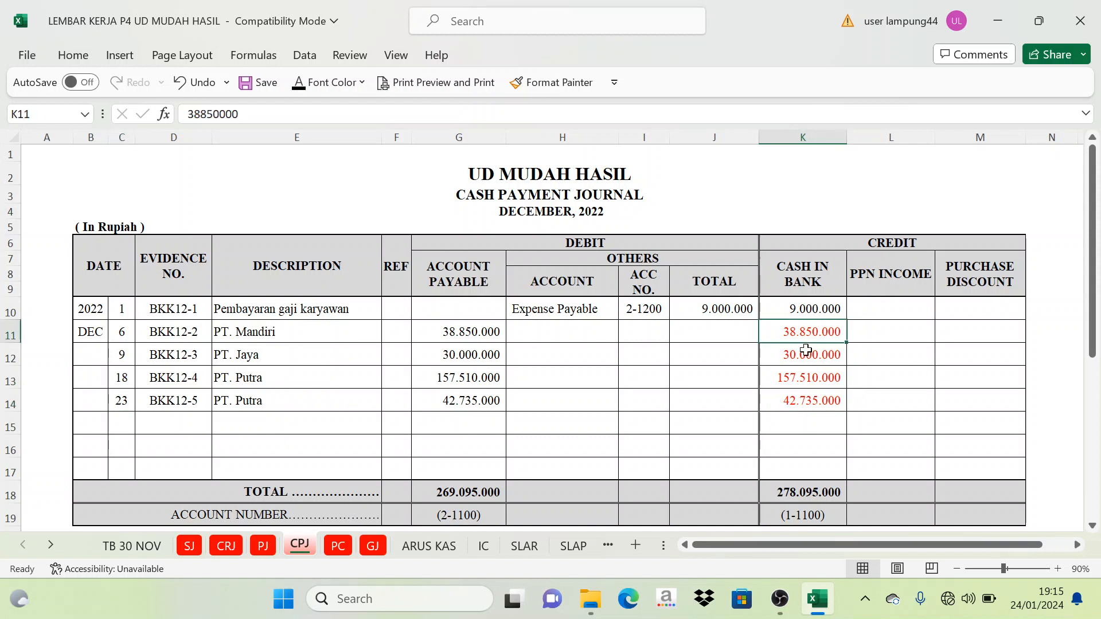
- Compare CPJ ranges K11:K14 and G11:G14, and set the Utang Dagang amount in ARUS KAS cell D15 to black font
{"action": "left_click_drag", "start_coordinate": [806, 350], "coordinate": [800, 401]}
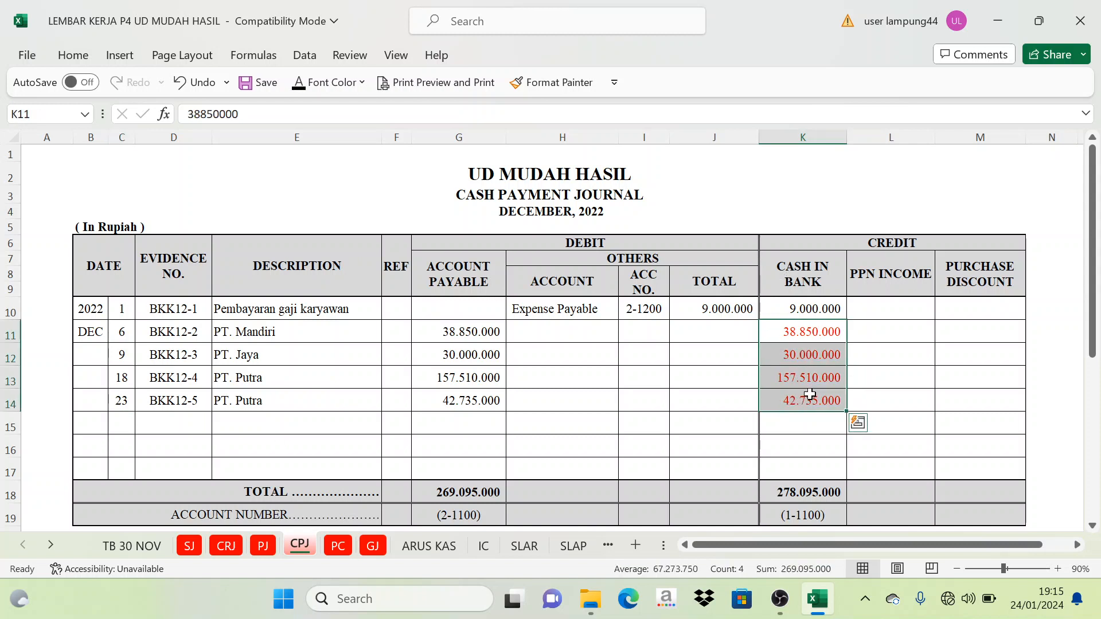
{"action": "left_click_drag", "start_coordinate": [451, 331], "coordinate": [457, 400]}
{"action": "left_click", "coordinate": [429, 546]}
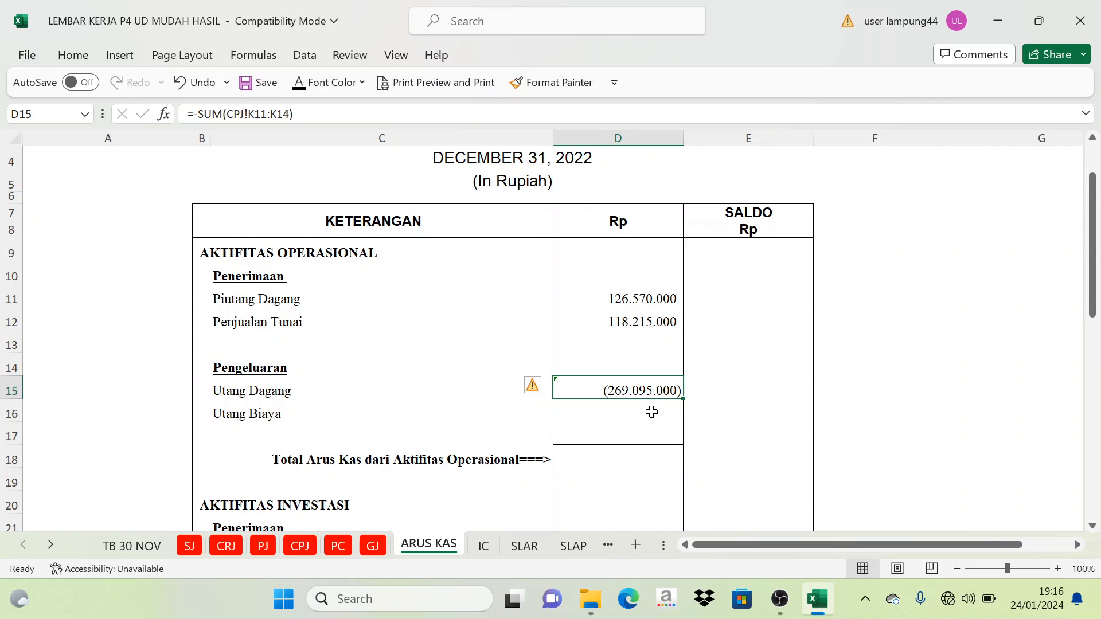
{"action": "left_click", "coordinate": [769, 361]}
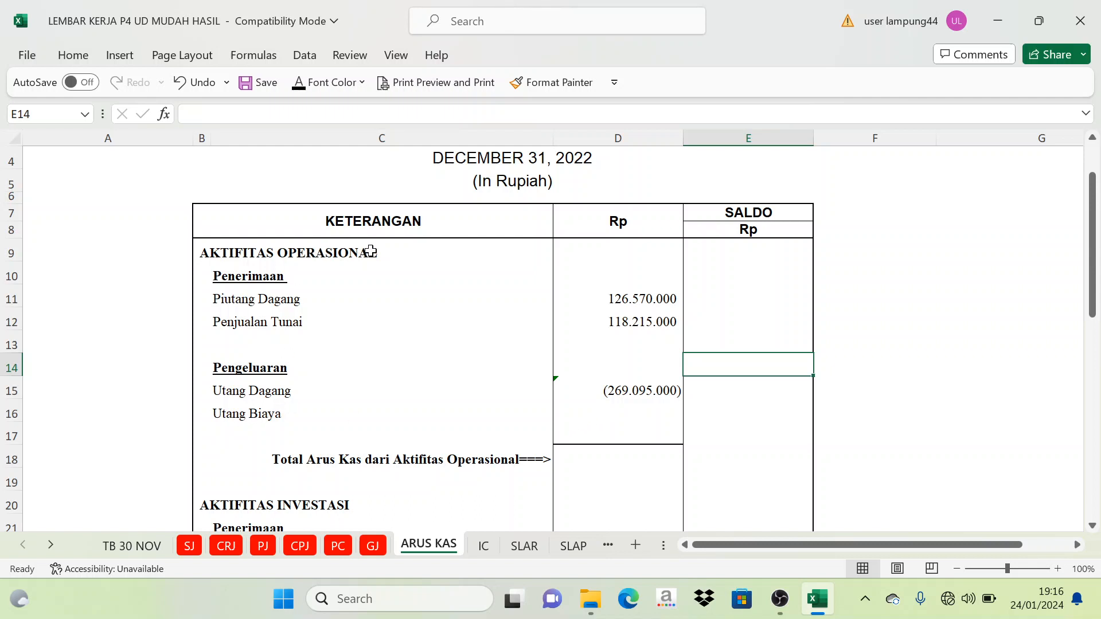
- On the CPJ sheet, set the December 1 Cash in Bank payment in K10 to red font
{"action": "left_click", "coordinate": [637, 408]}
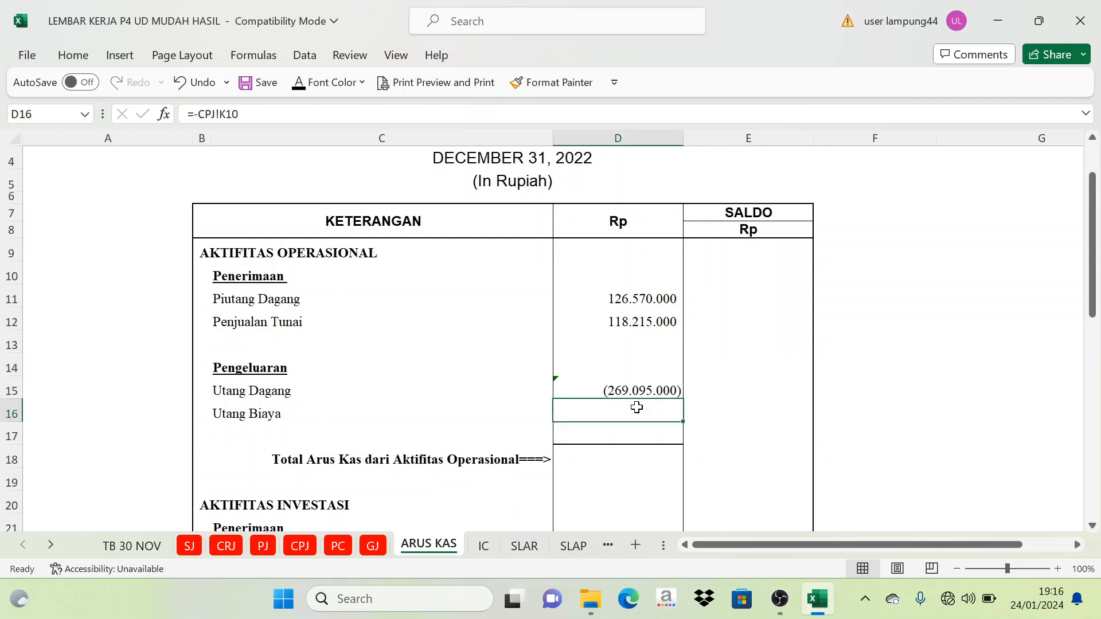
{"action": "left_click", "coordinate": [300, 545]}
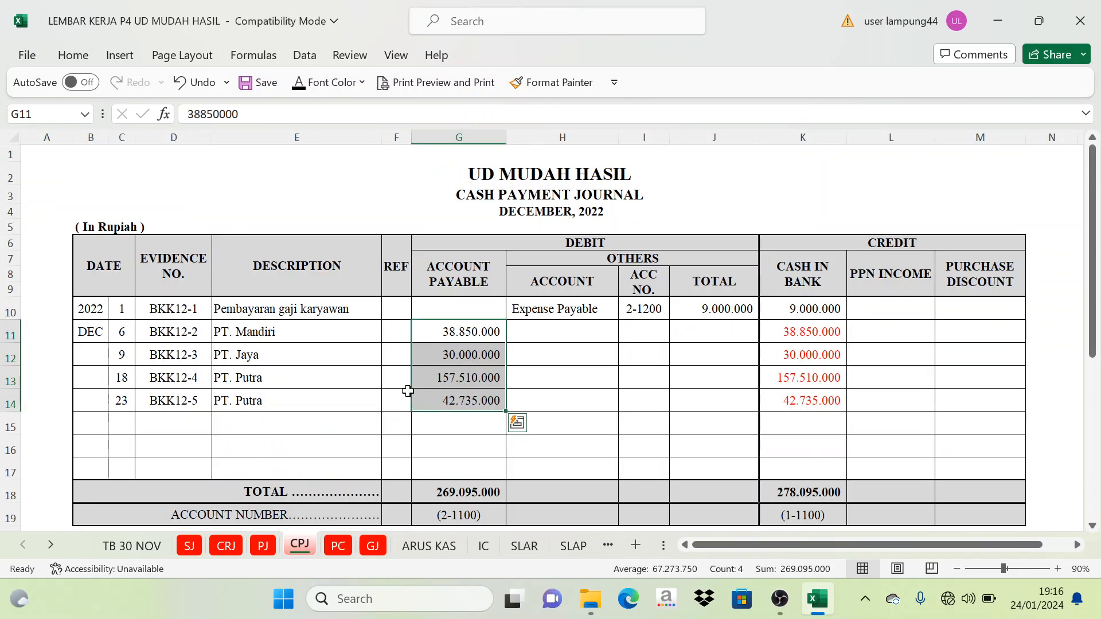
{"action": "left_click", "coordinate": [482, 331]}
{"action": "left_click", "coordinate": [798, 308]}
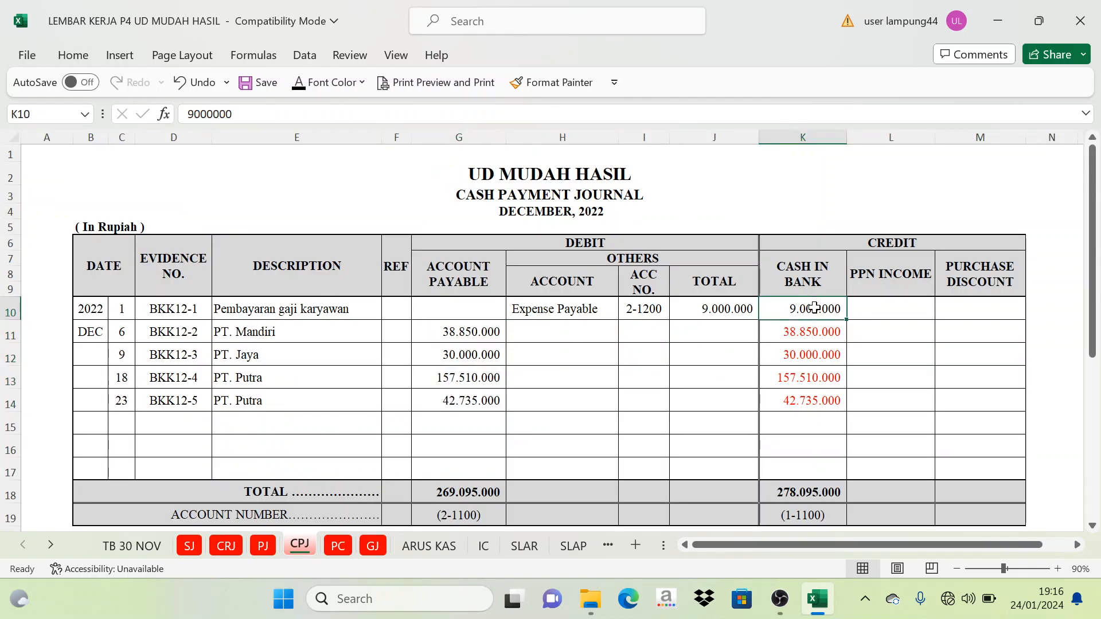
{"action": "left_click", "coordinate": [362, 82]}
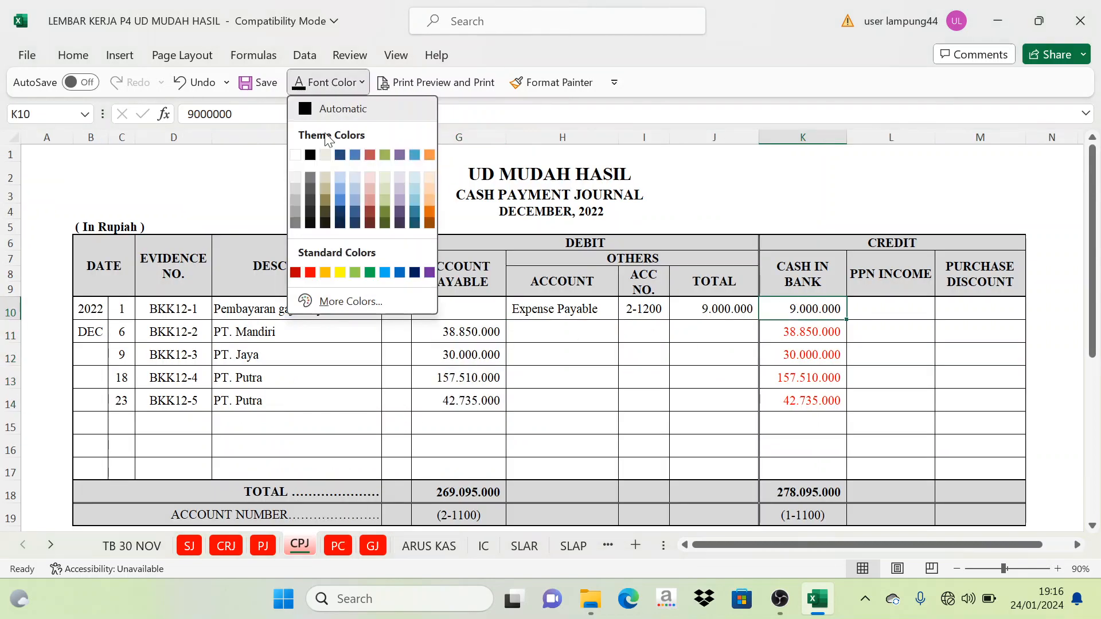
{"action": "left_click", "coordinate": [310, 272]}
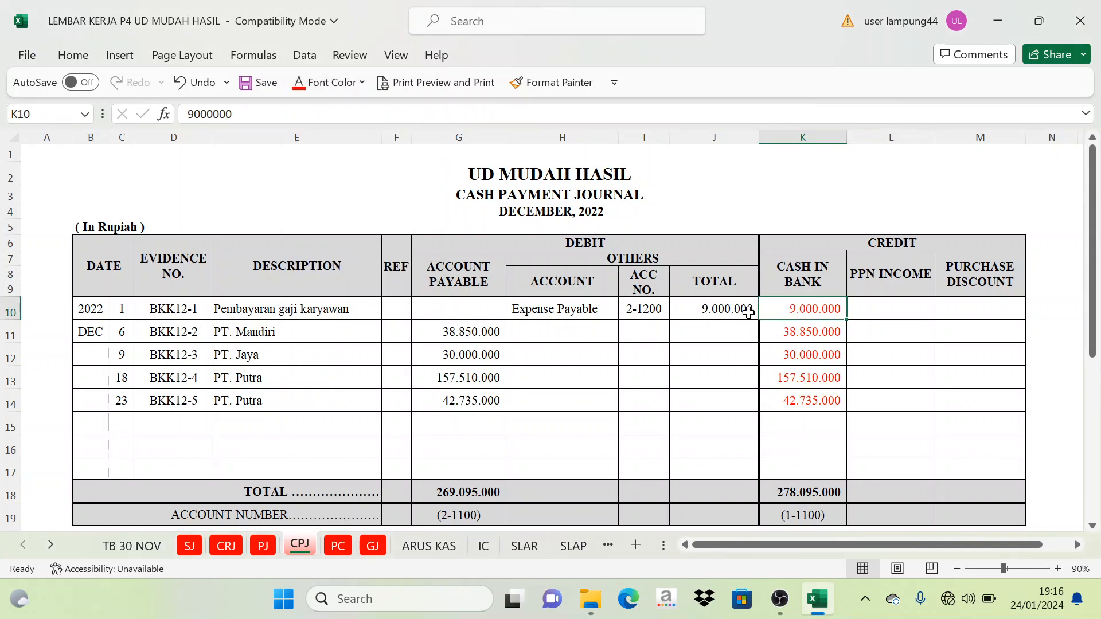
- On the ARUS KAS sheet, set the Utang Biaya amount in D16 to the automatic black font color
{"action": "left_click", "coordinate": [442, 546]}
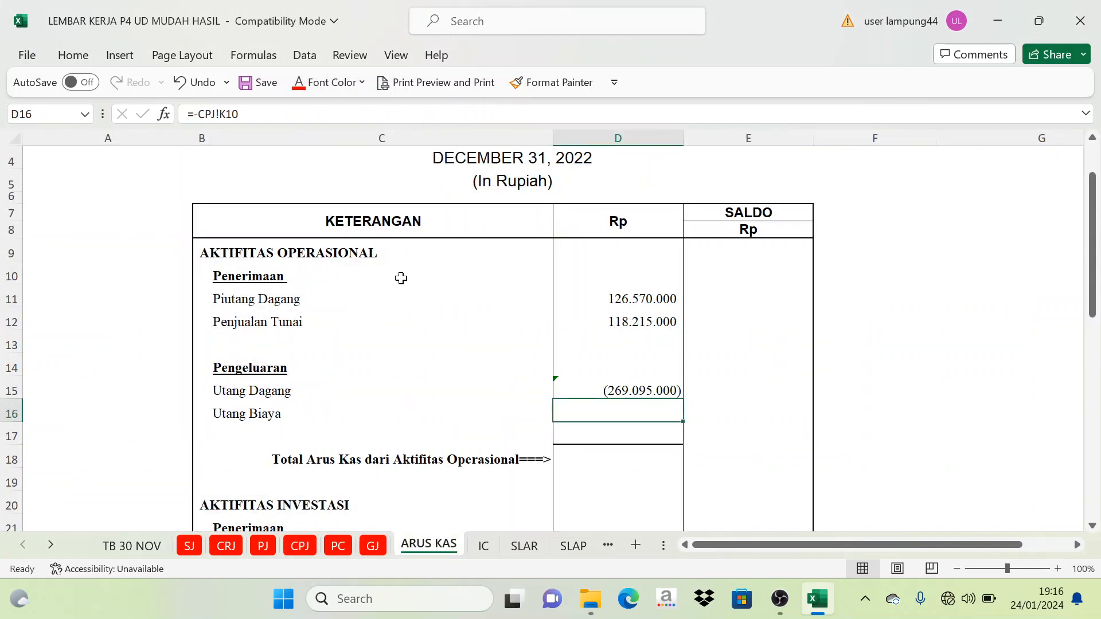
{"action": "scroll", "coordinate": [356, 391], "scroll_direction": "up", "scroll_amount": 2}
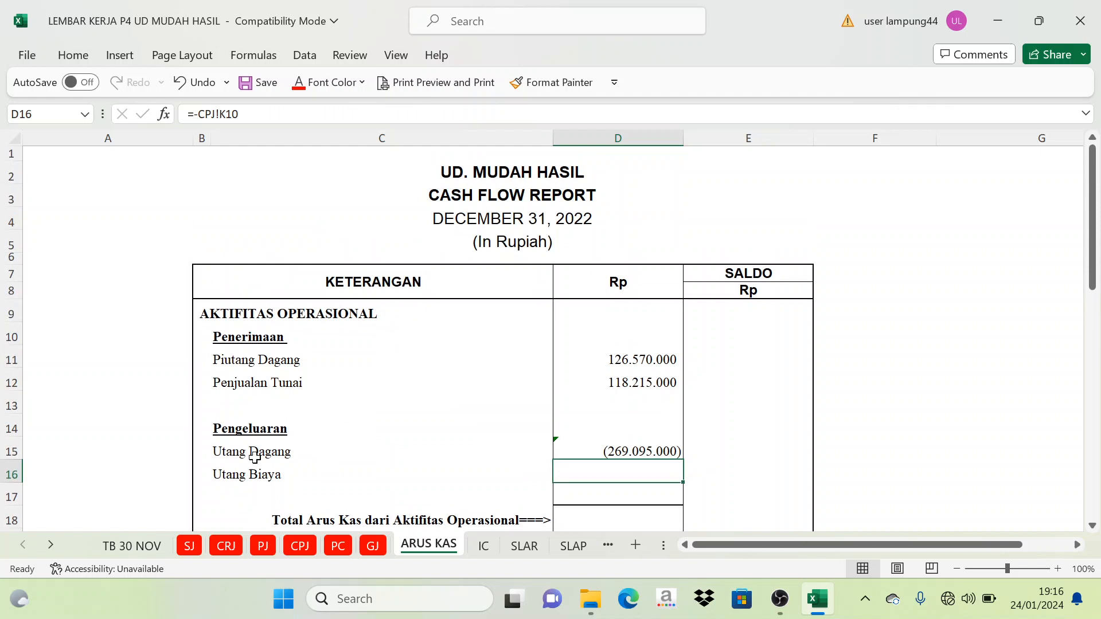
{"action": "scroll", "coordinate": [481, 391], "scroll_direction": "down", "scroll_amount": 1}
{"action": "scroll", "coordinate": [481, 391], "scroll_direction": "down", "scroll_amount": 1}
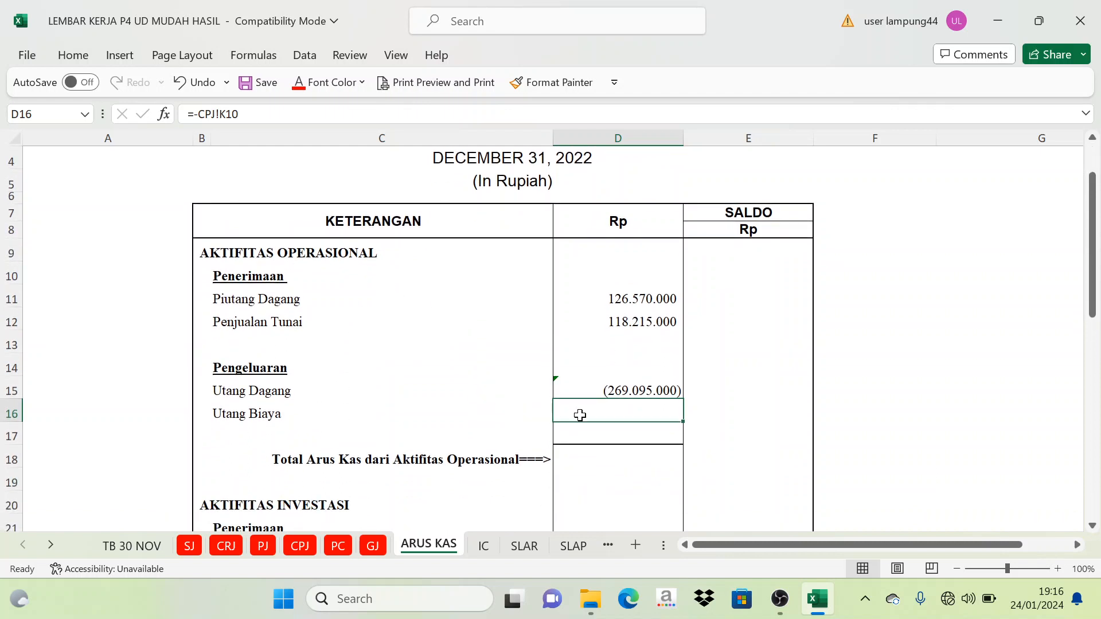
{"action": "left_click", "coordinate": [362, 82]}
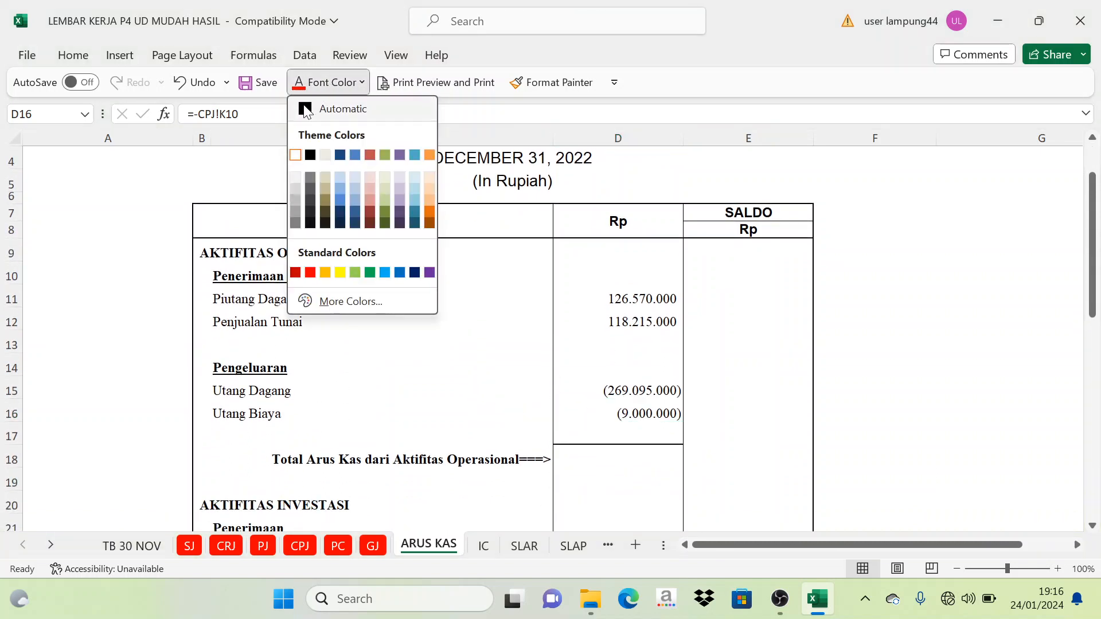
{"action": "left_click", "coordinate": [331, 108]}
{"action": "left_click", "coordinate": [767, 360]}
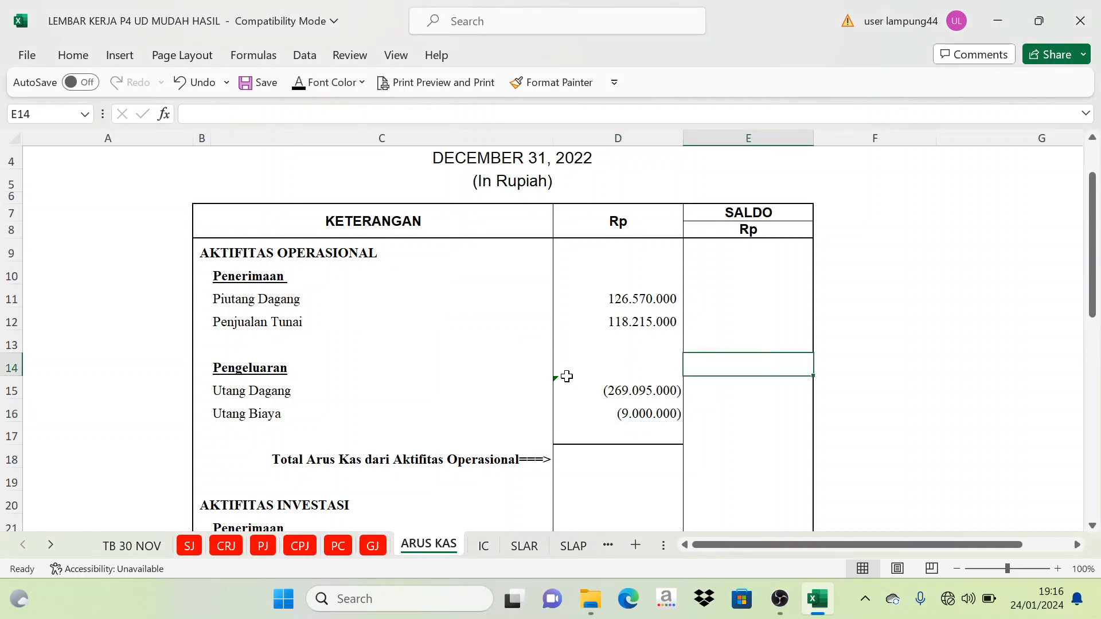
- On the PC sheet, check the December 9 Pembelian Perlengkapan entry and its Petty Cash credit in I8
{"action": "left_click", "coordinate": [338, 546]}
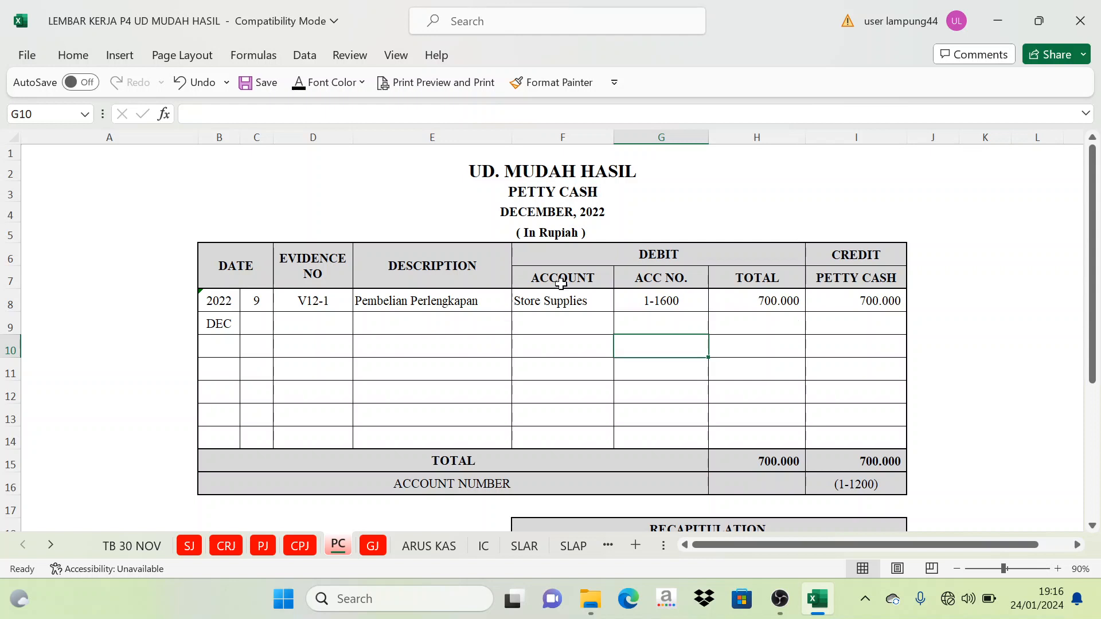
{"action": "left_click", "coordinate": [381, 307]}
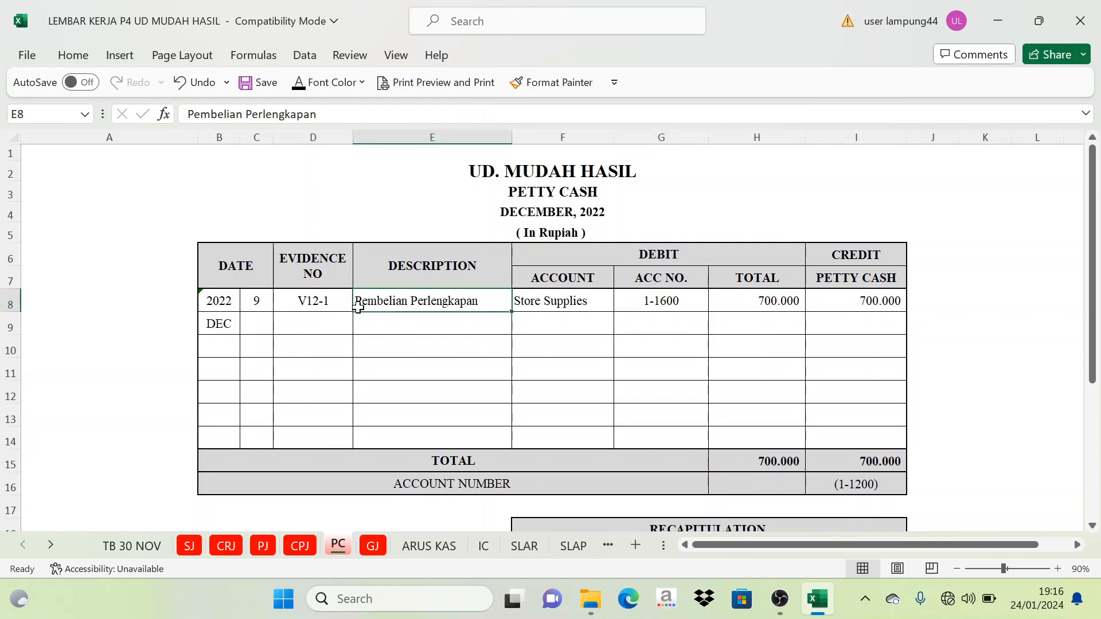
{"action": "scroll", "coordinate": [401, 303], "scroll_direction": "down", "scroll_amount": 1}
{"action": "left_click", "coordinate": [812, 249]}
{"action": "scroll", "coordinate": [813, 249], "scroll_direction": "up", "scroll_amount": 1}
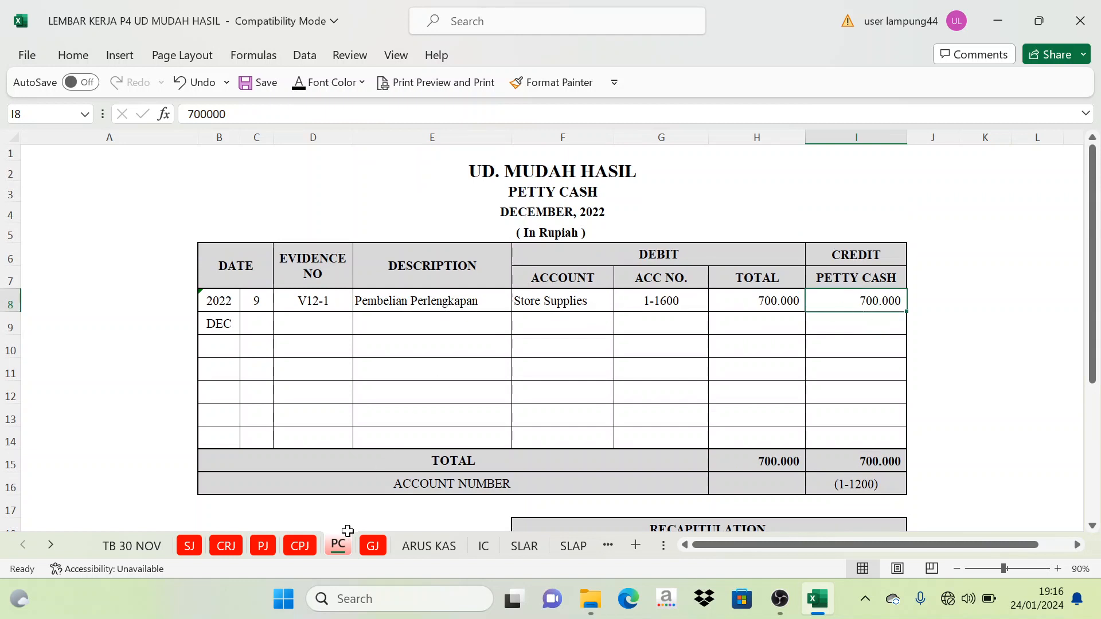
- On the ARUS KAS sheet, set the Pembelian Perlengkapan label in C17 under operating Pengeluaran to black font
{"action": "left_click", "coordinate": [427, 546]}
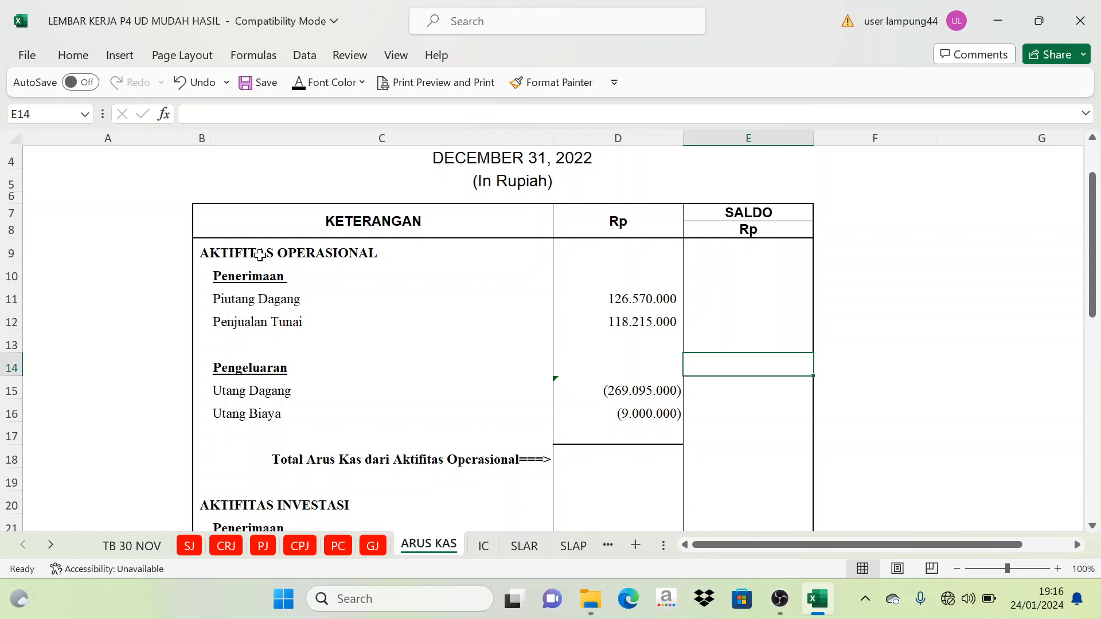
{"action": "left_click", "coordinate": [297, 252]}
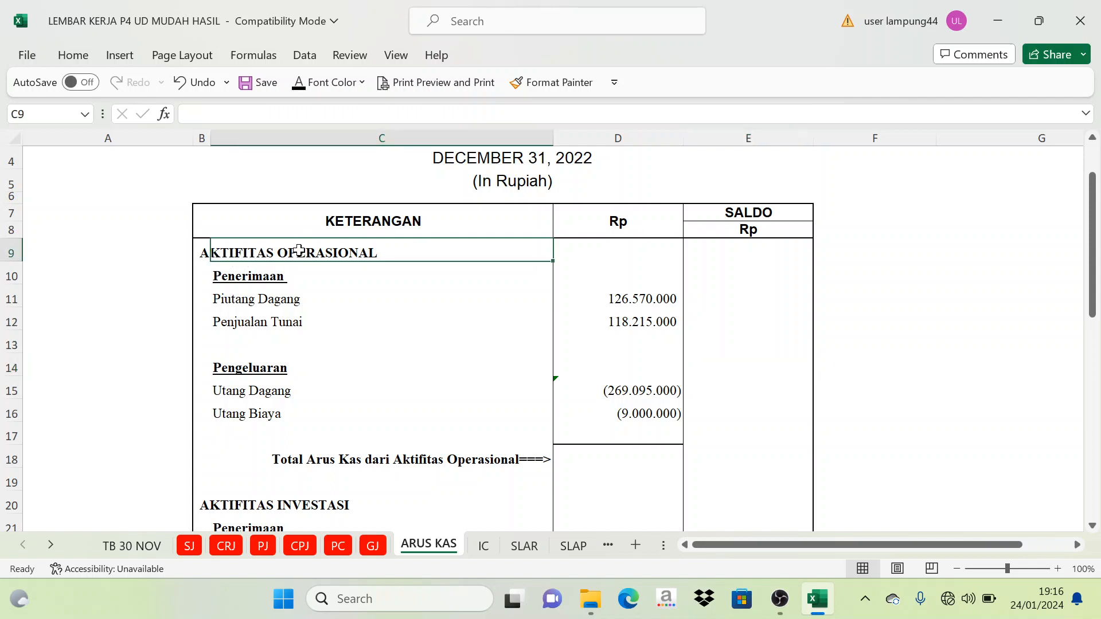
{"action": "left_click", "coordinate": [239, 430]}
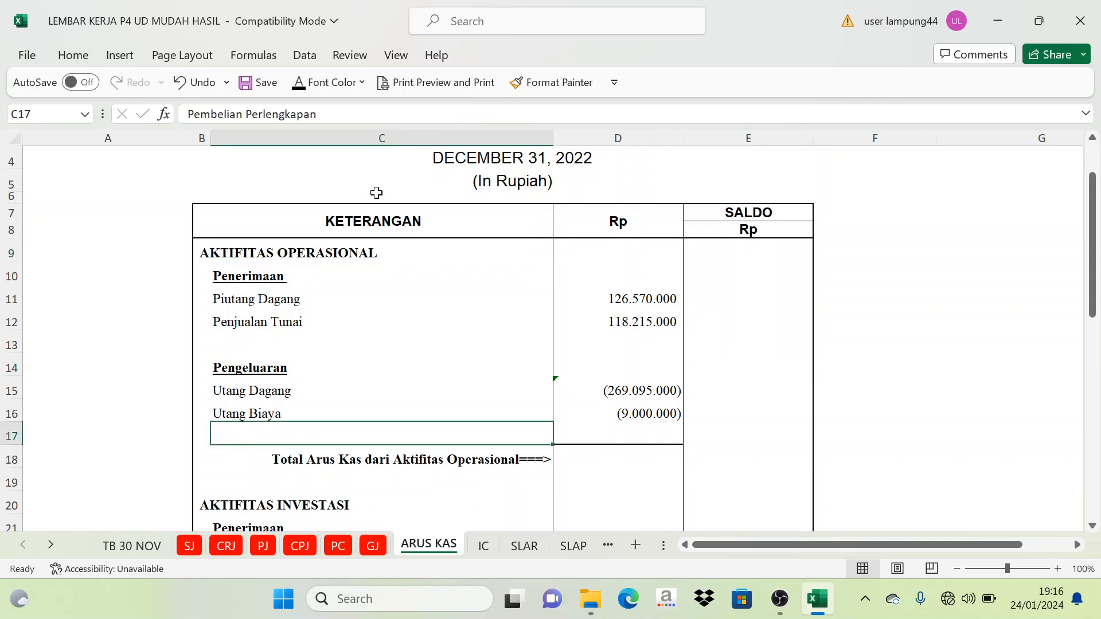
{"action": "left_click", "coordinate": [297, 82]}
- Check the source amount on the PC sheet and set the Pembelian Perlengkapan amount in ARUS KAS cell D17 to black font
{"action": "left_click", "coordinate": [614, 434]}
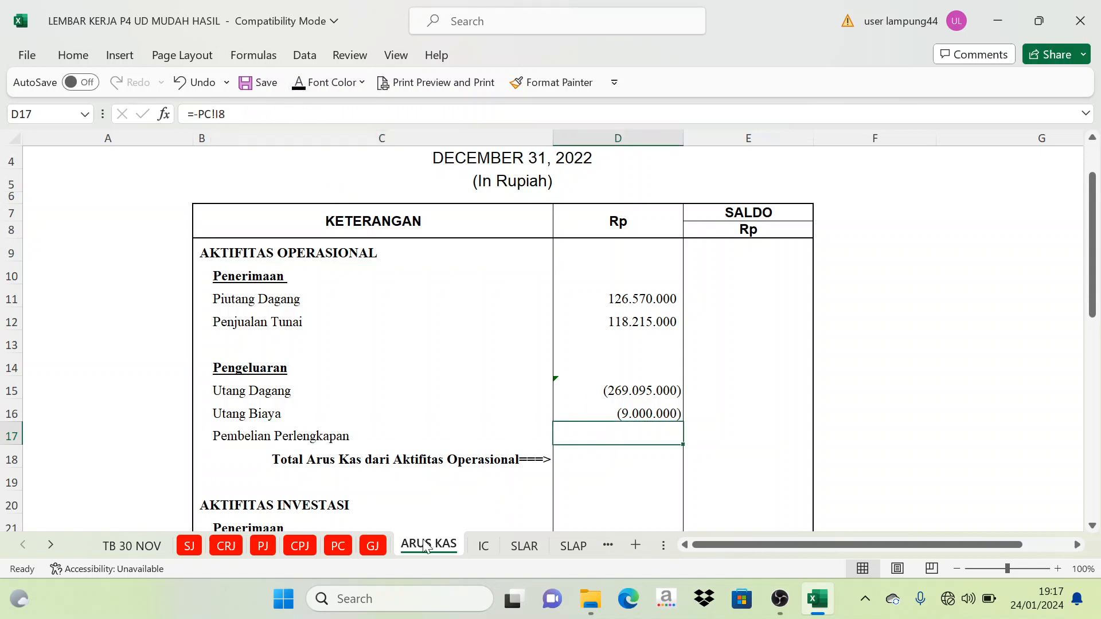
{"action": "left_click", "coordinate": [338, 546]}
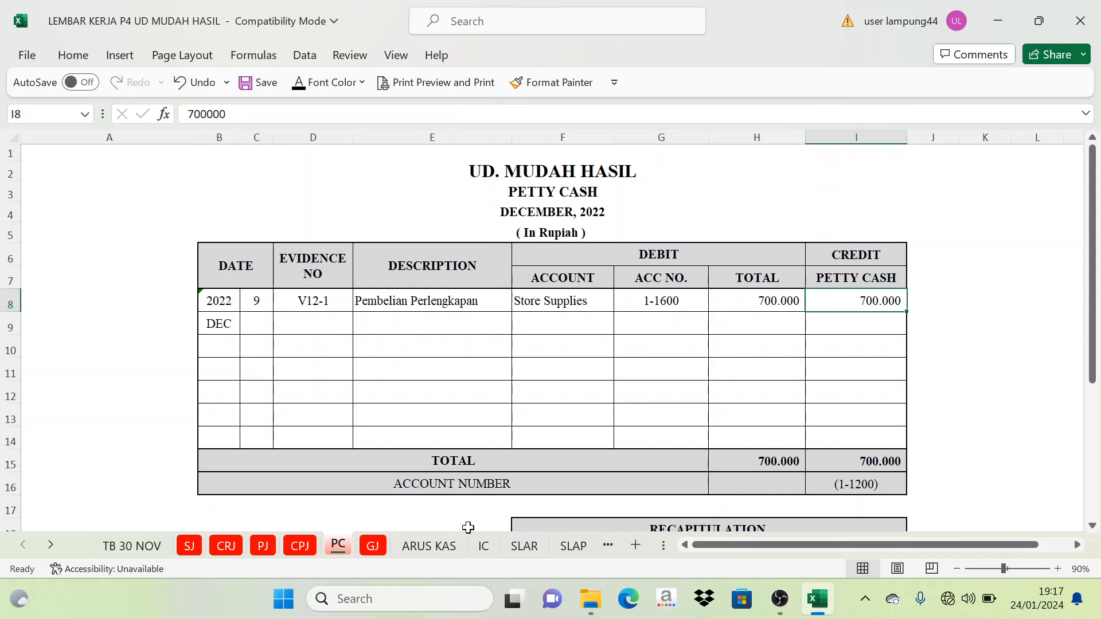
{"action": "left_click", "coordinate": [429, 546]}
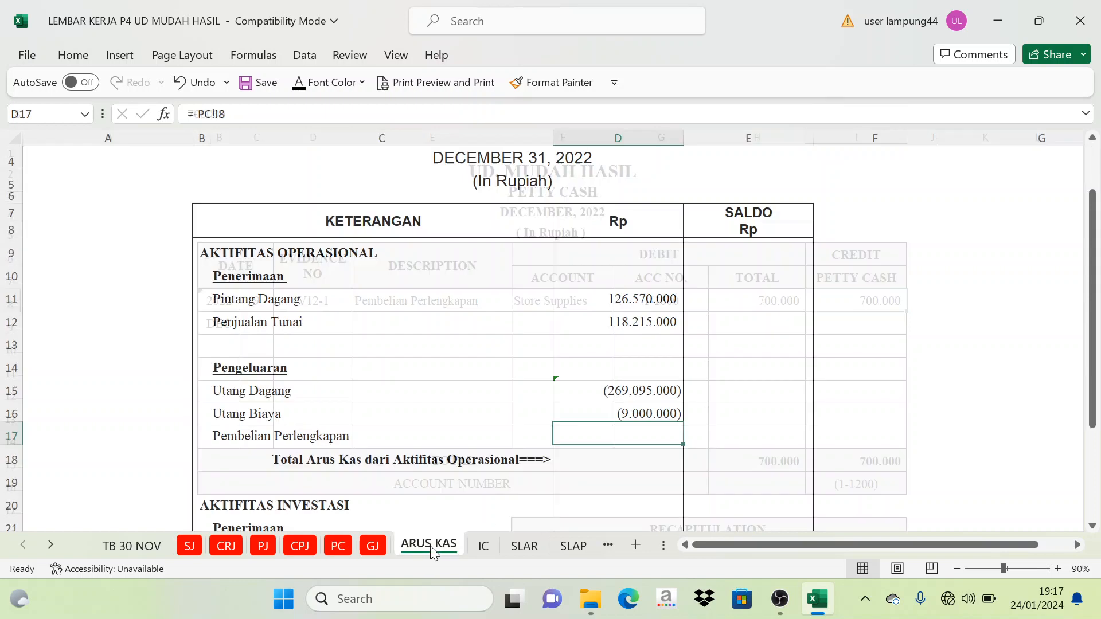
{"action": "left_click", "coordinate": [303, 83]}
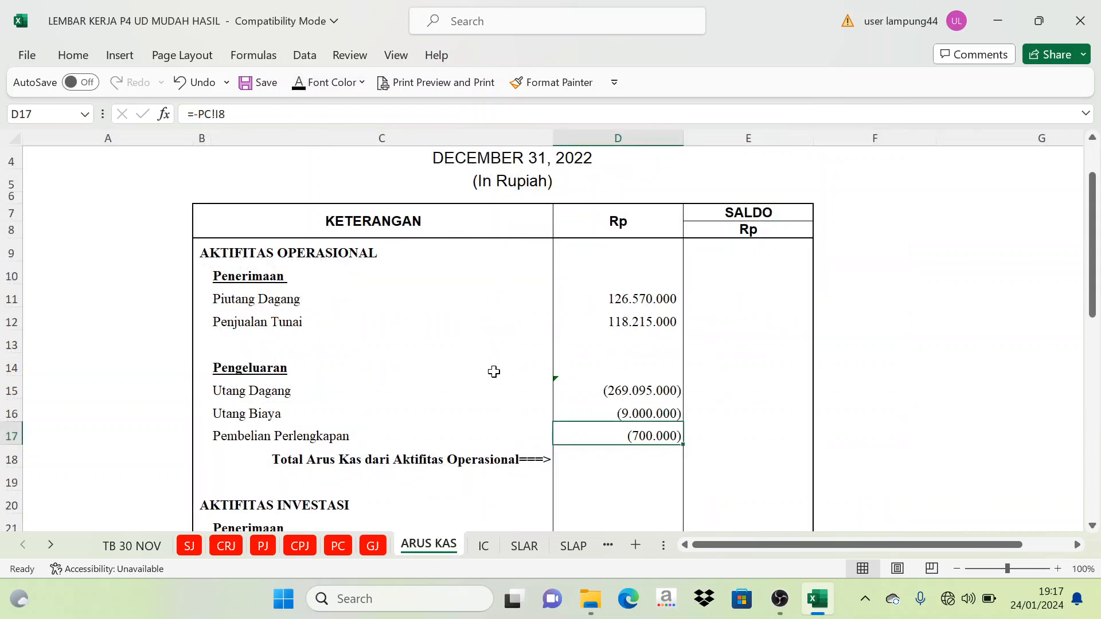
{"action": "left_click", "coordinate": [820, 381]}
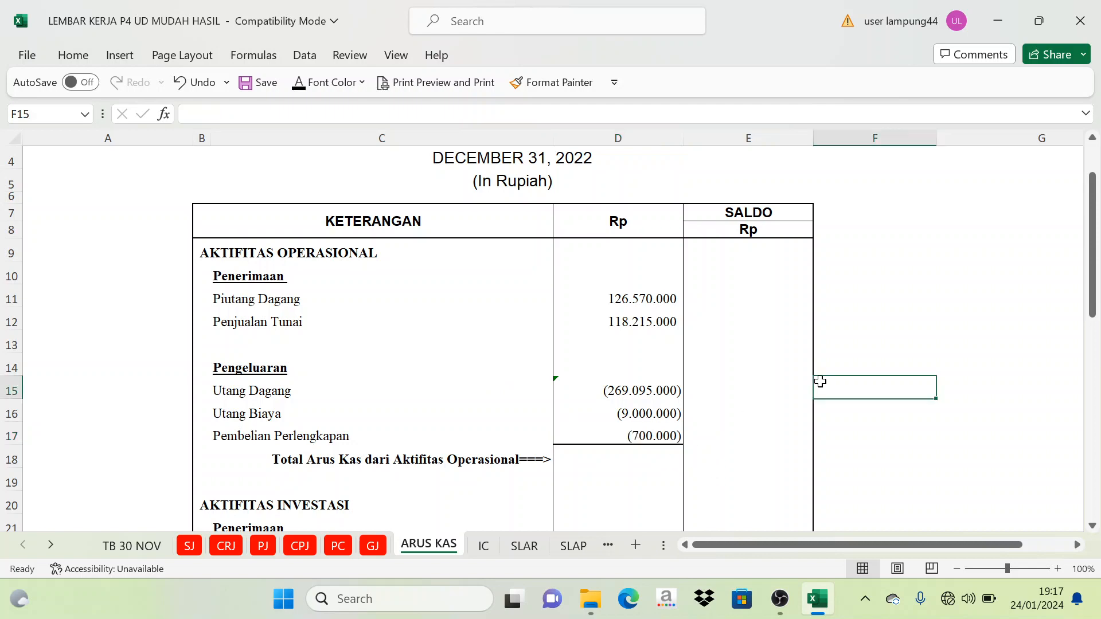
- Review the CRJ, CPJ and PC journals in turn as the sources of the operating cash flows
{"action": "left_click", "coordinate": [227, 548]}
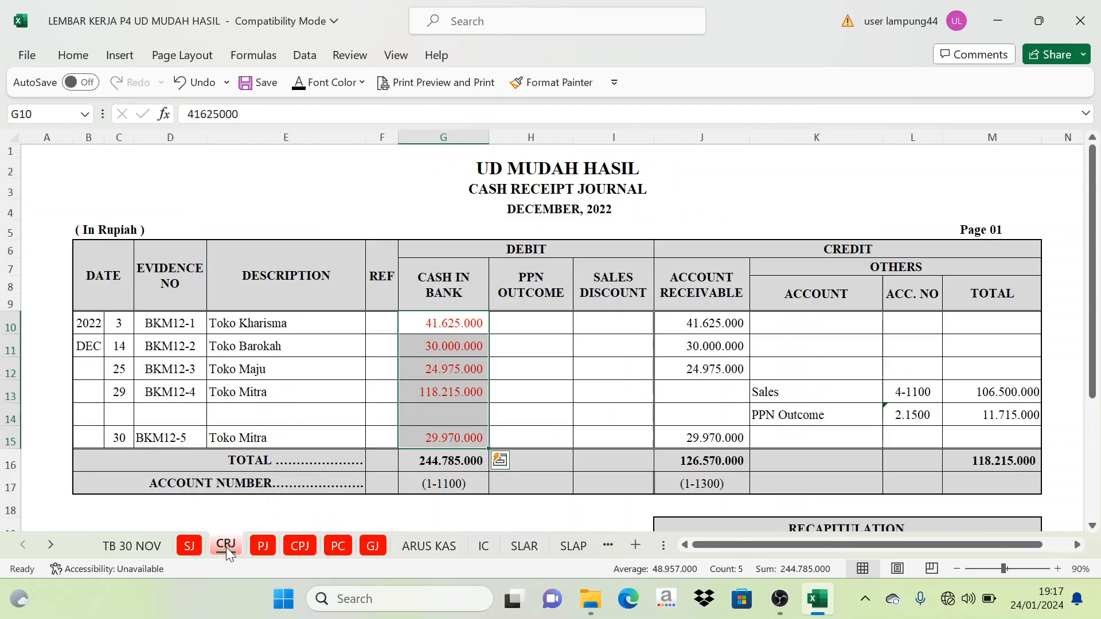
{"action": "left_click", "coordinate": [533, 262]}
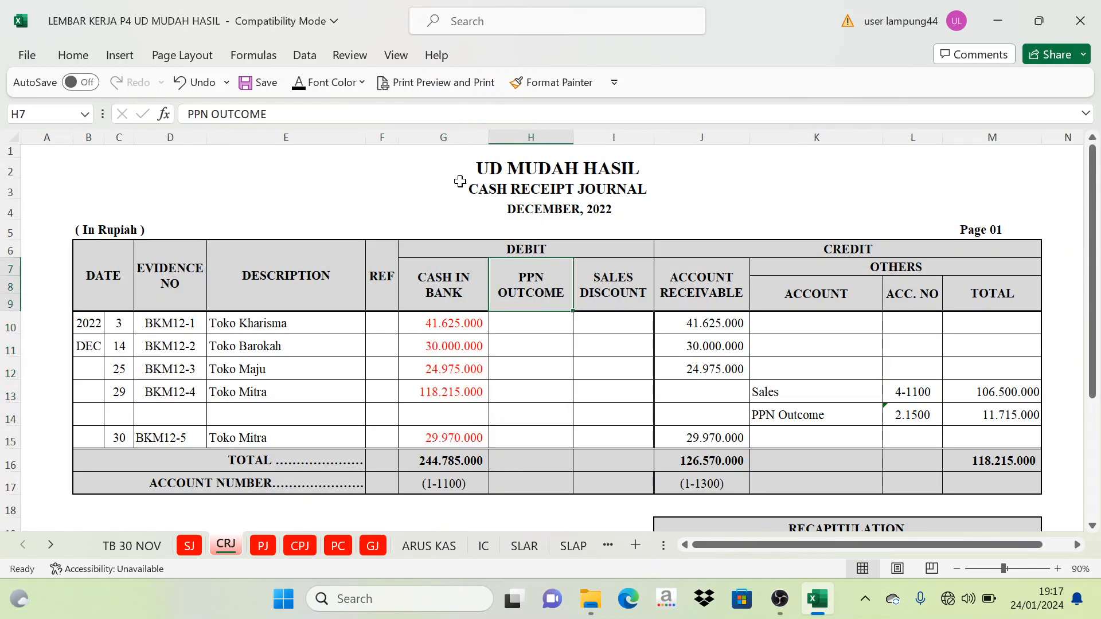
{"action": "left_click", "coordinate": [299, 547]}
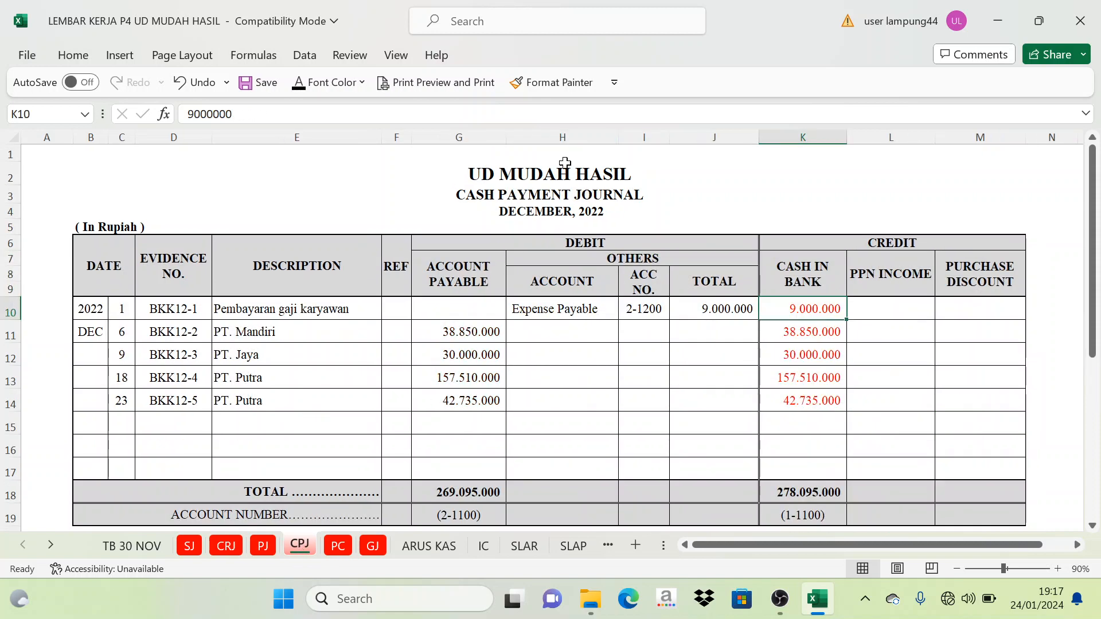
{"action": "left_click", "coordinate": [337, 547]}
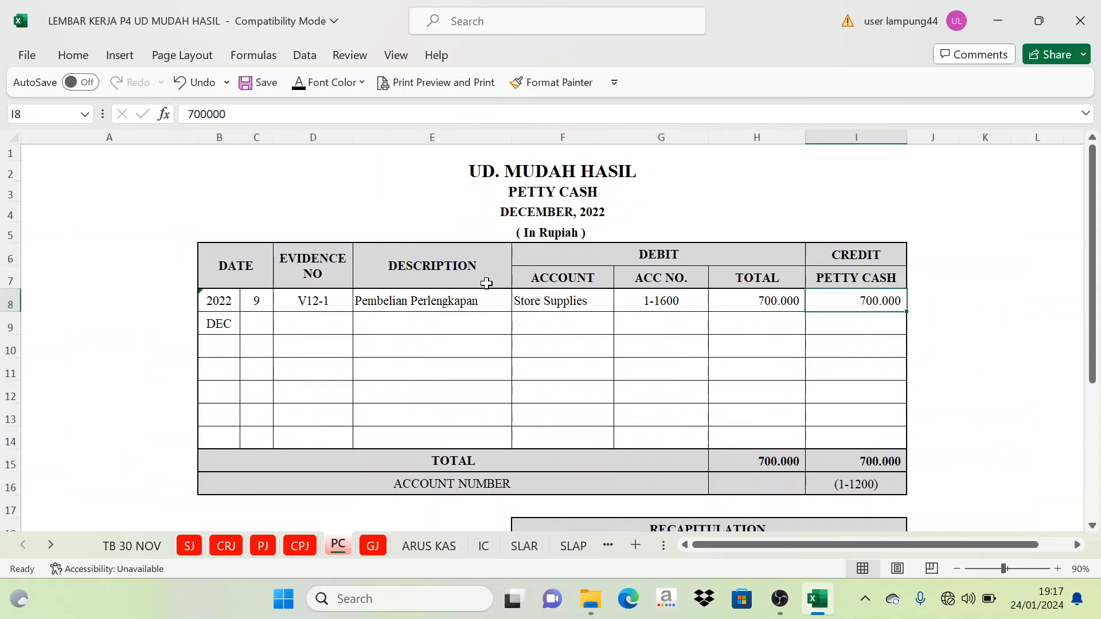
- On the ARUS KAS sheet, review the report's layout from the header and operating entries through the Investasi and Pendanaan sections
{"action": "left_click", "coordinate": [436, 546]}
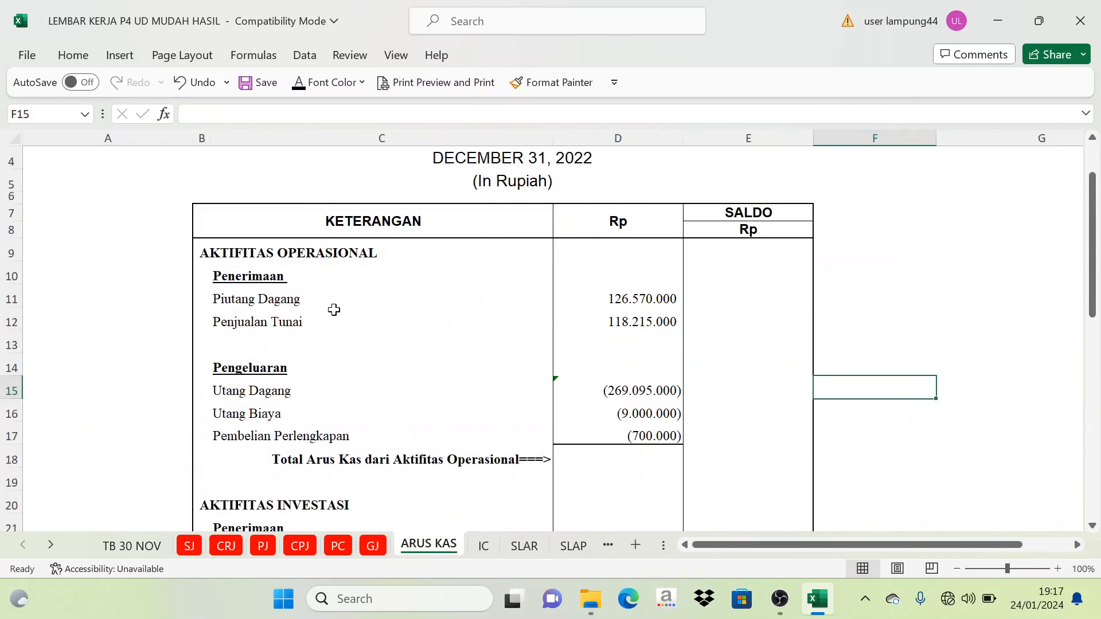
{"action": "scroll", "coordinate": [343, 299], "scroll_direction": "up", "scroll_amount": 1}
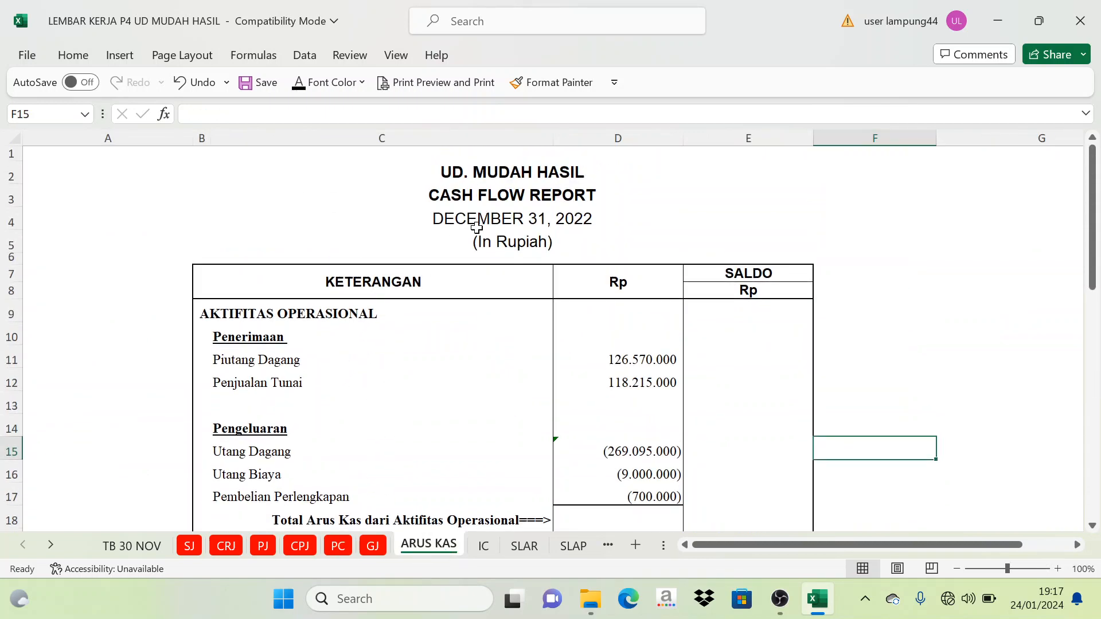
{"action": "scroll", "coordinate": [458, 258], "scroll_direction": "down", "scroll_amount": 4}
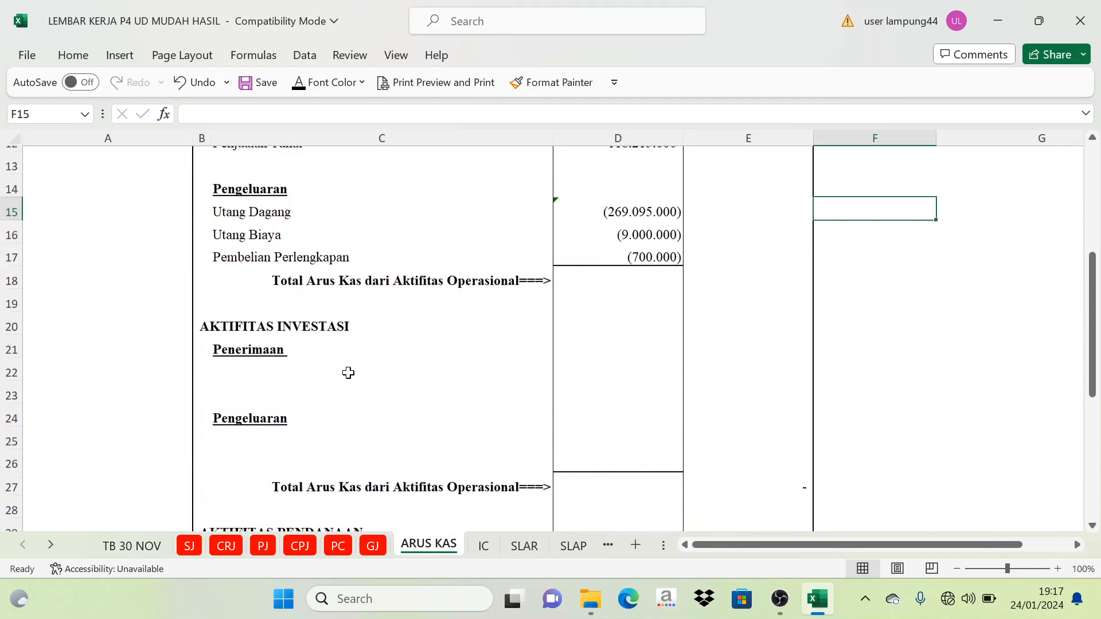
{"action": "scroll", "coordinate": [348, 372], "scroll_direction": "down", "scroll_amount": 1}
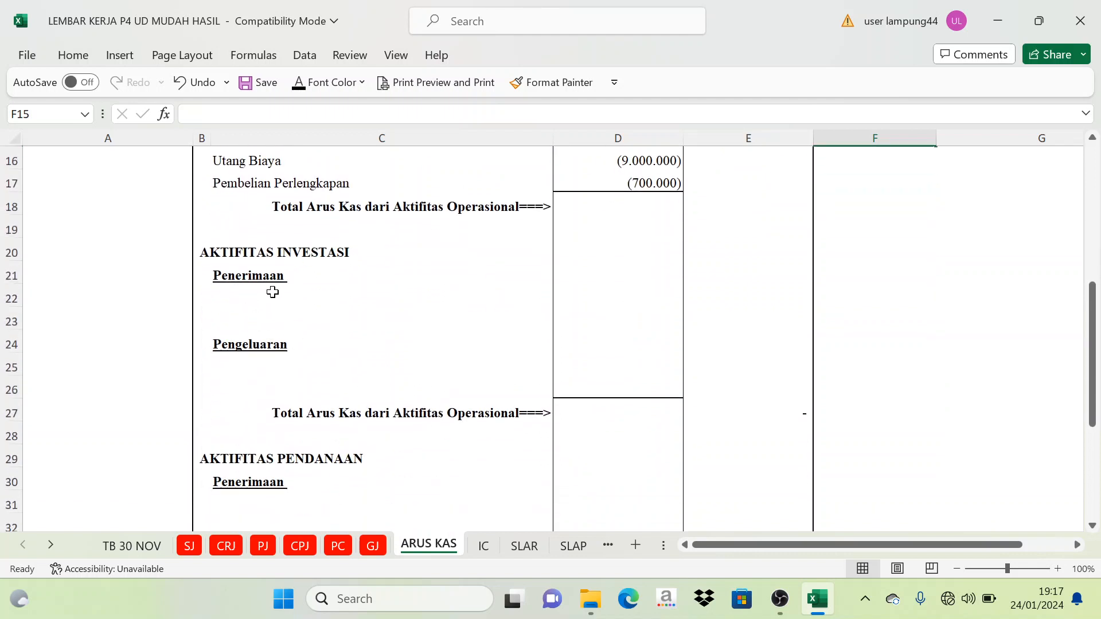
{"action": "scroll", "coordinate": [287, 365], "scroll_direction": "down", "scroll_amount": 1}
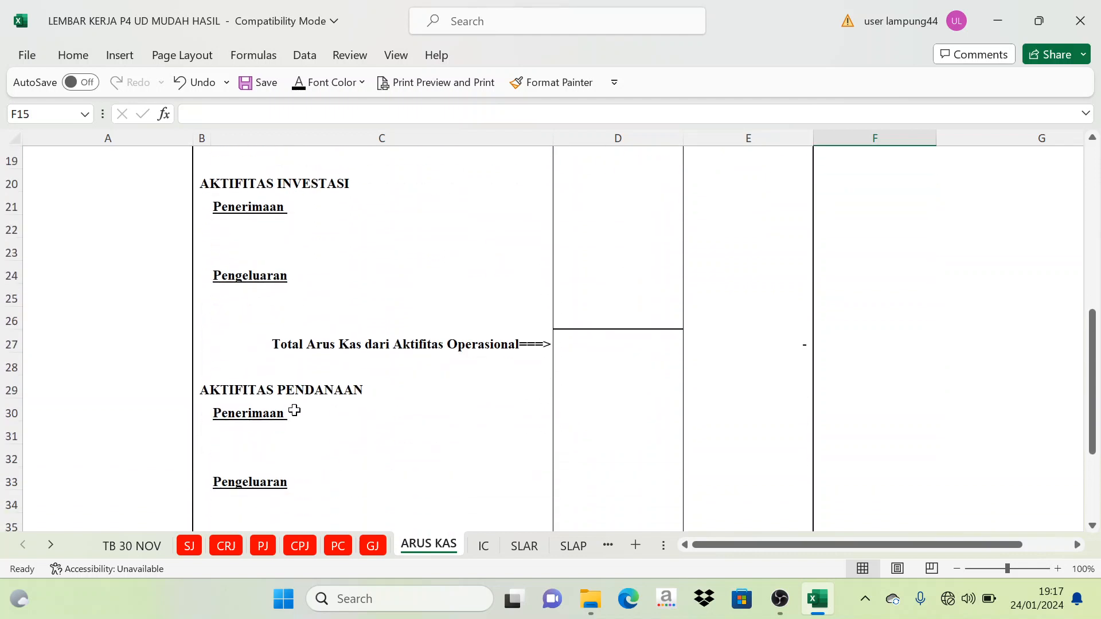
{"action": "left_click", "coordinate": [294, 410]}
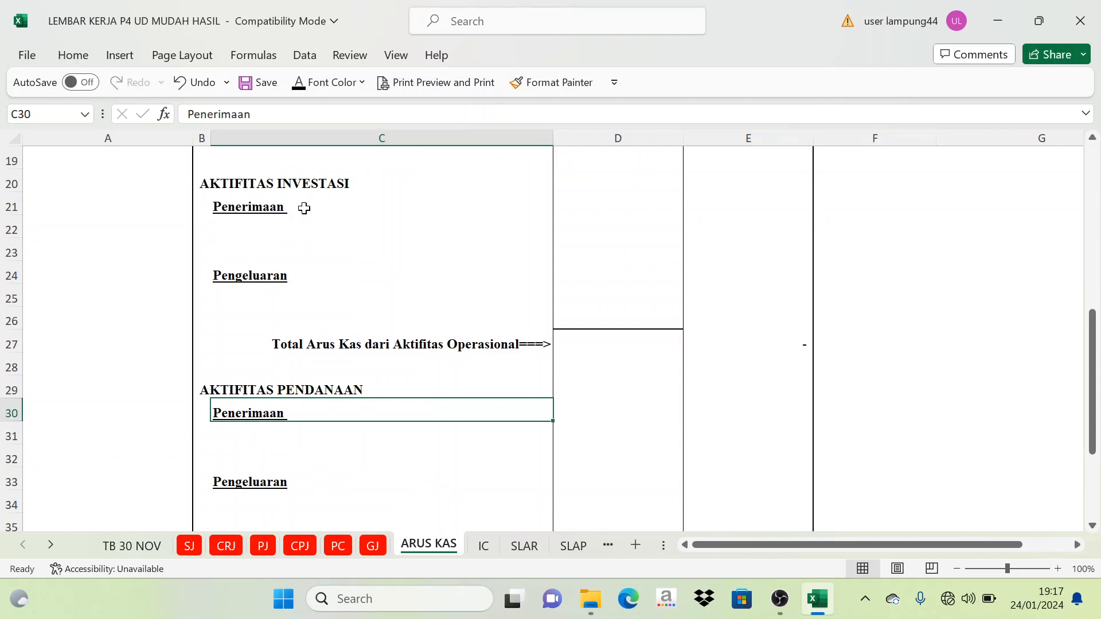
{"action": "left_click", "coordinate": [338, 204]}
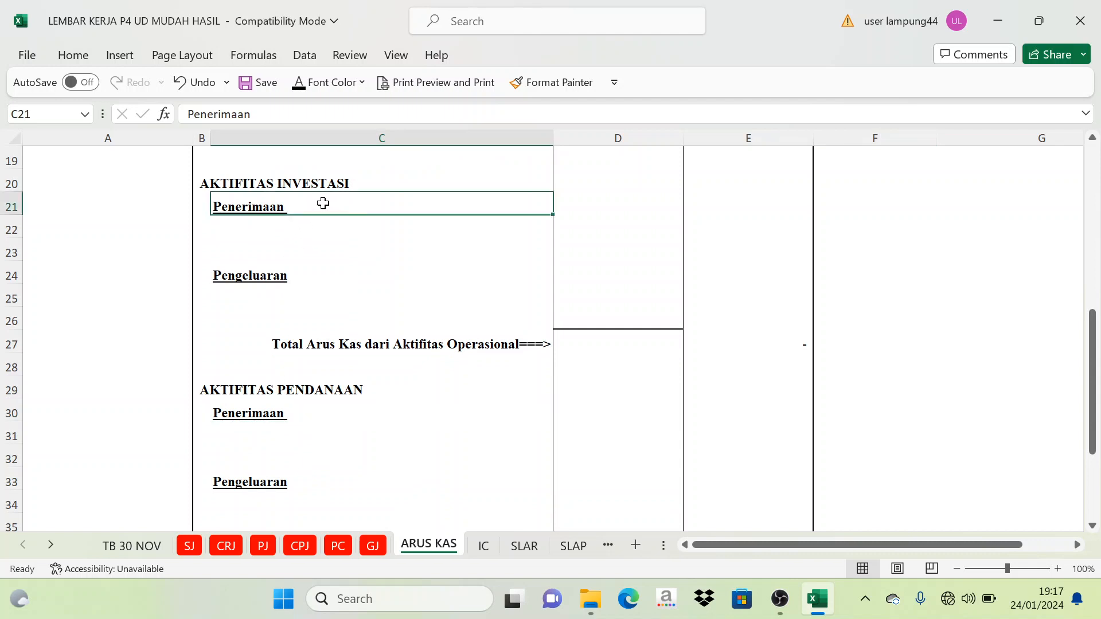
{"action": "scroll", "coordinate": [323, 203], "scroll_direction": "up", "scroll_amount": 3}
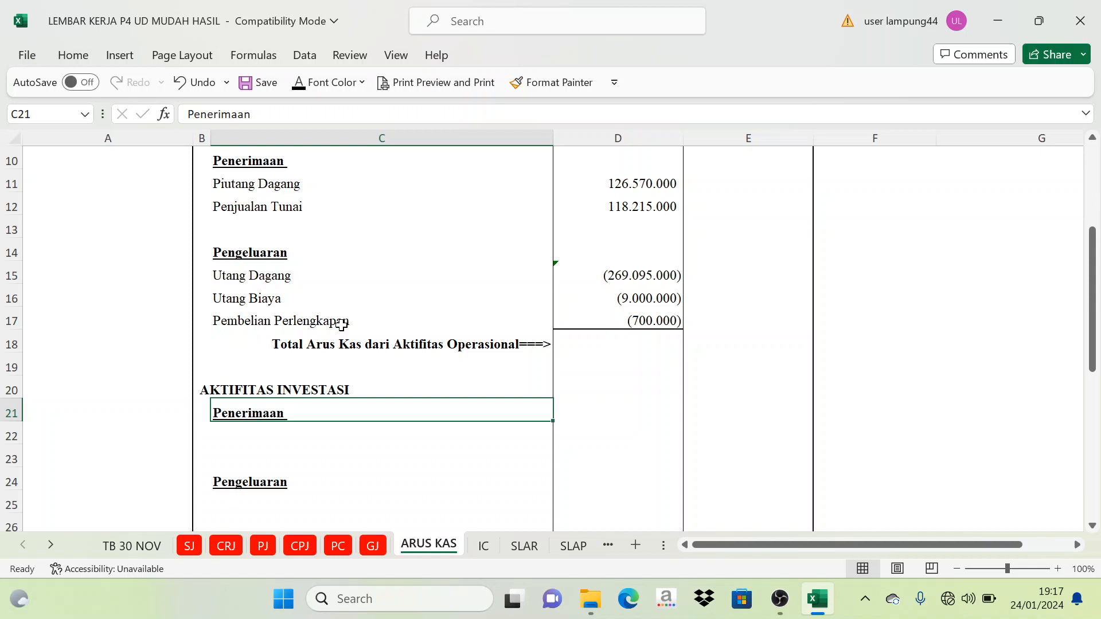
{"action": "scroll", "coordinate": [351, 381], "scroll_direction": "down", "scroll_amount": 2}
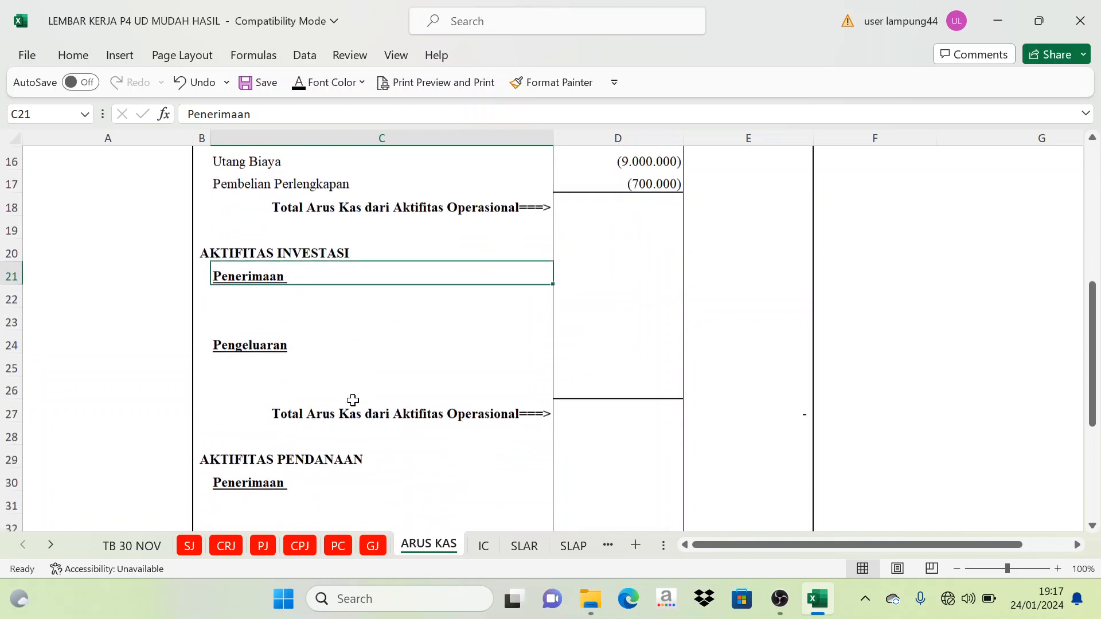
- Examine the Penerimaan and Pengeluaran rows under AKTIFITAS INVESTASI, in cells C20 to C25
{"action": "left_click", "coordinate": [259, 298]}
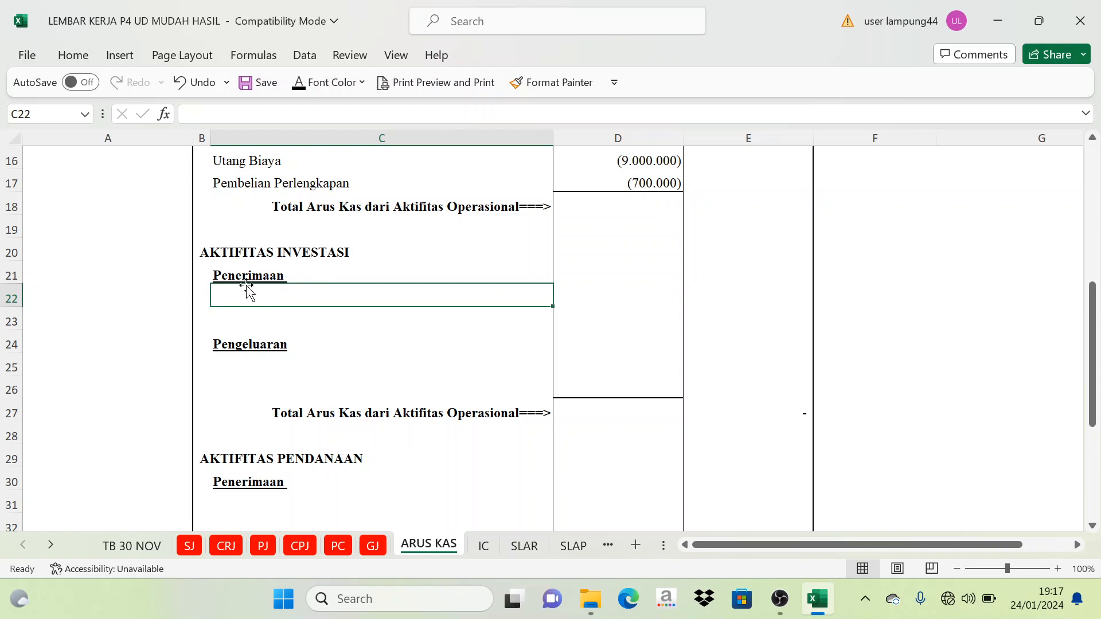
{"action": "left_click", "coordinate": [262, 339]}
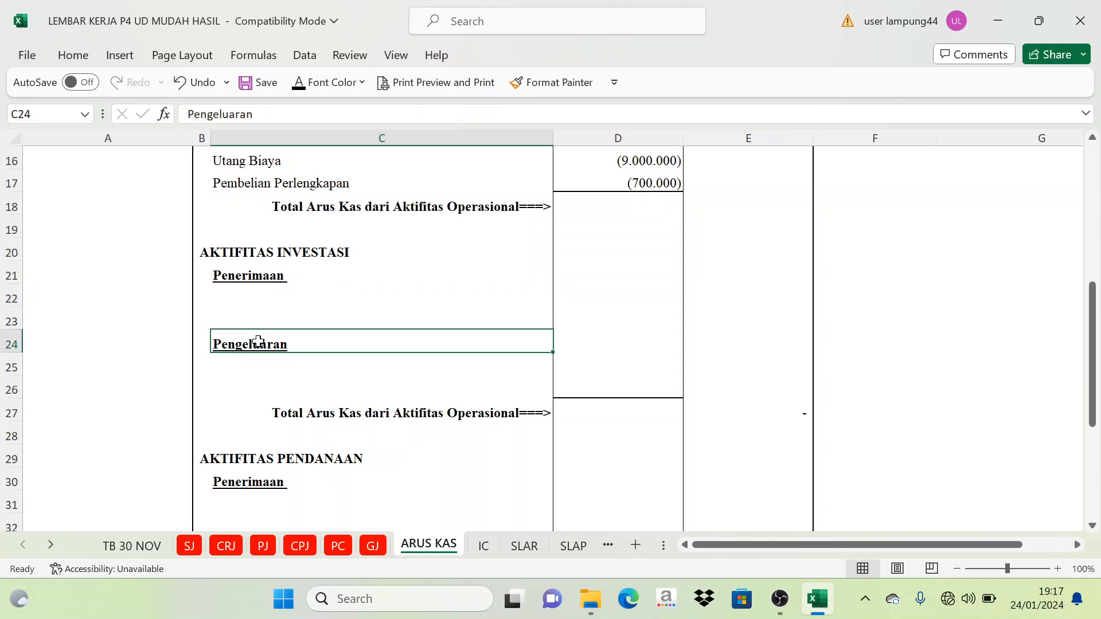
{"action": "left_click", "coordinate": [264, 358]}
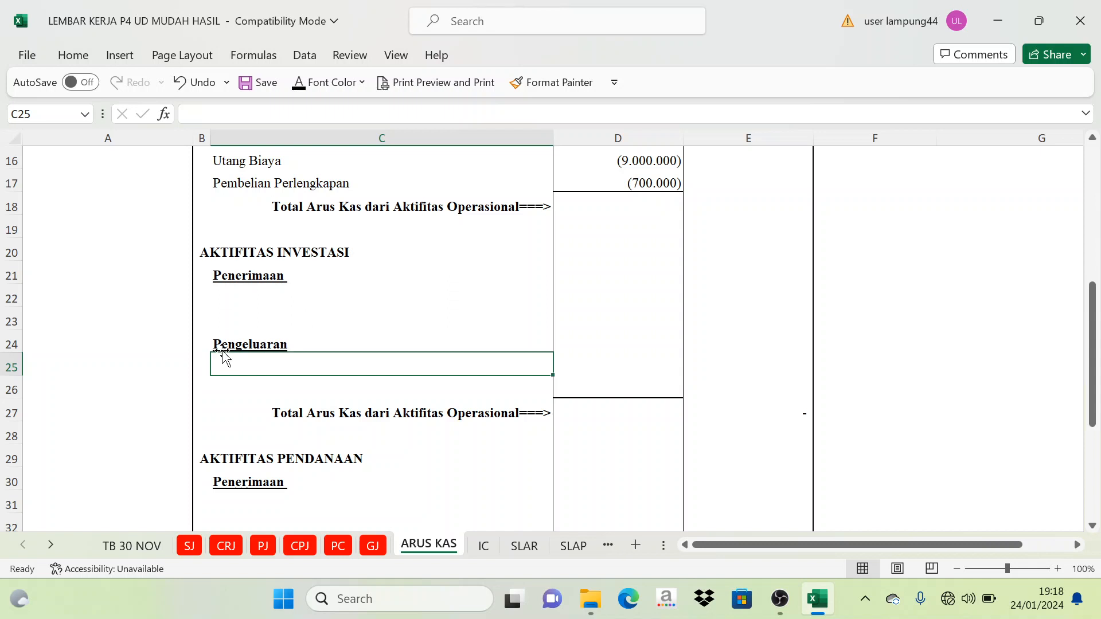
{"action": "left_click", "coordinate": [273, 257]}
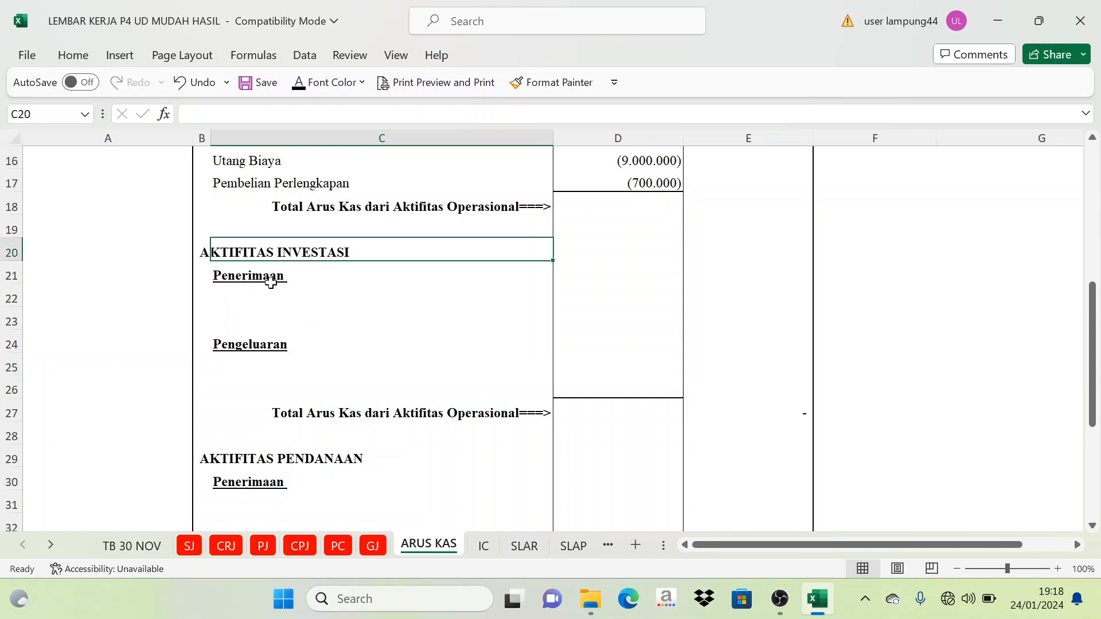
- Look through the CRJ, CPJ and PC journals for investing cash flows and return to the ARUS KAS sheet
{"action": "left_click", "coordinate": [232, 546]}
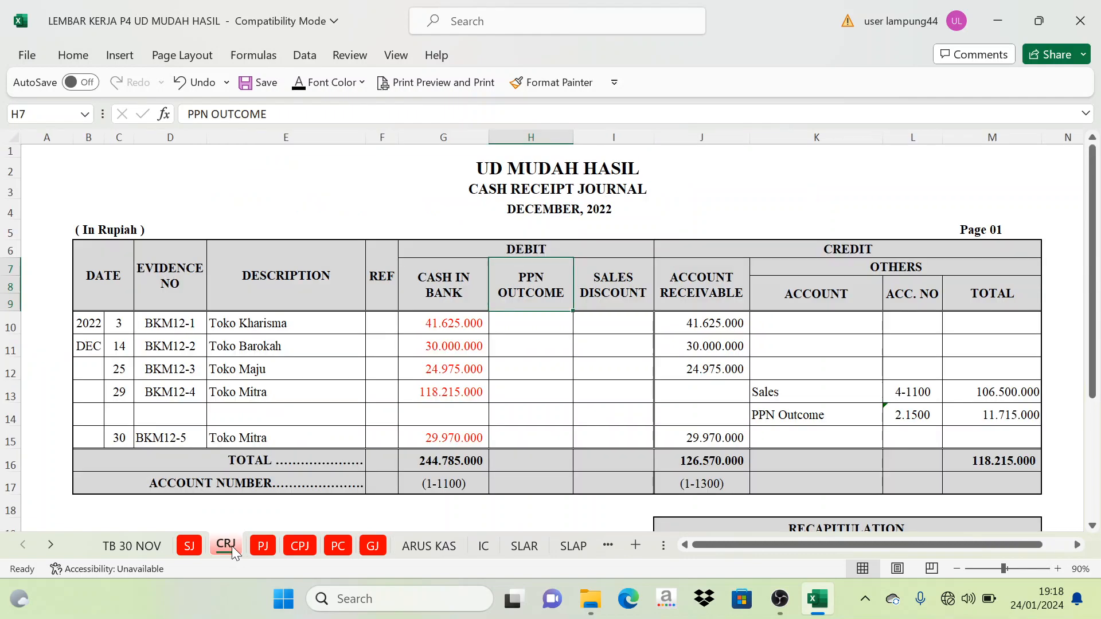
{"action": "left_click", "coordinate": [305, 547]}
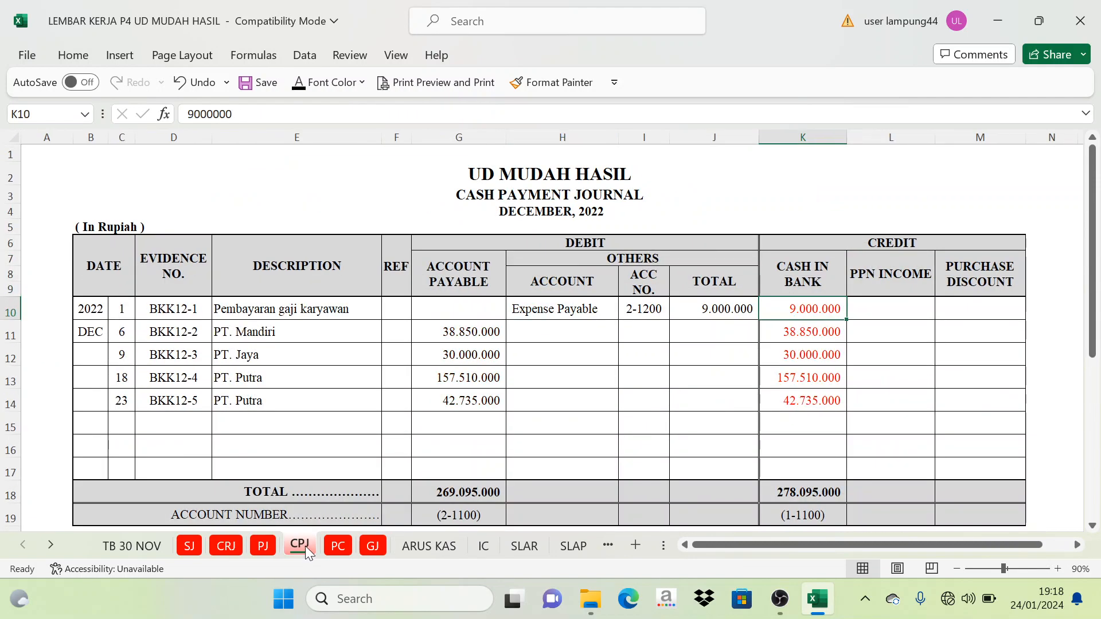
{"action": "left_click", "coordinate": [334, 545]}
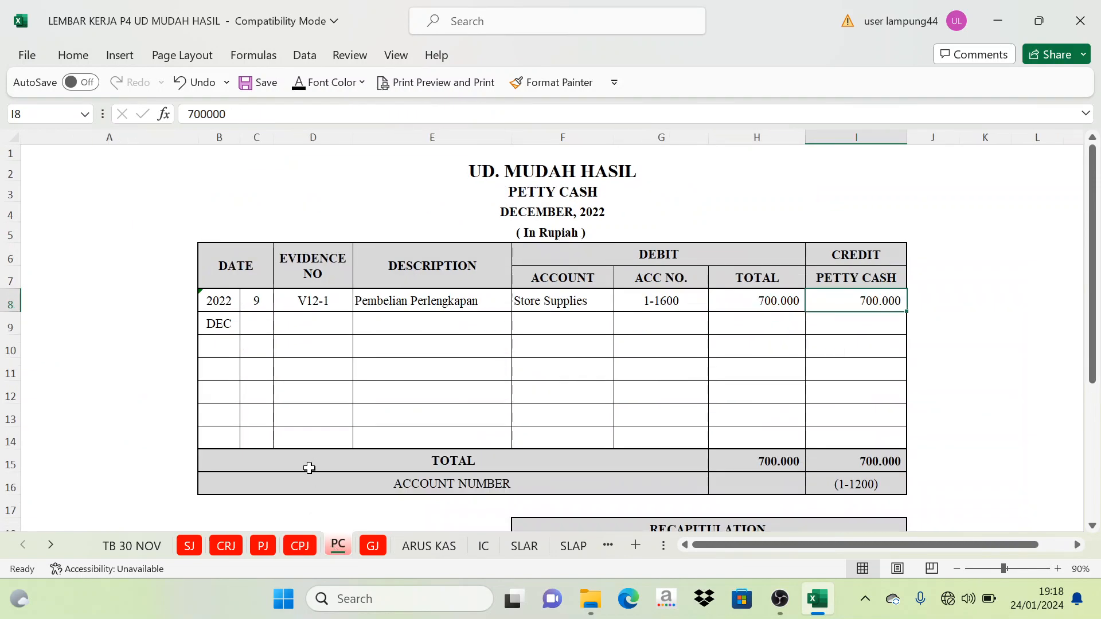
{"action": "left_click", "coordinate": [445, 548]}
- Compare the operating receipts and payments with the Penerimaan row C22 under AKTIFITAS INVESTASI
{"action": "scroll", "coordinate": [272, 332], "scroll_direction": "up", "scroll_amount": 1}
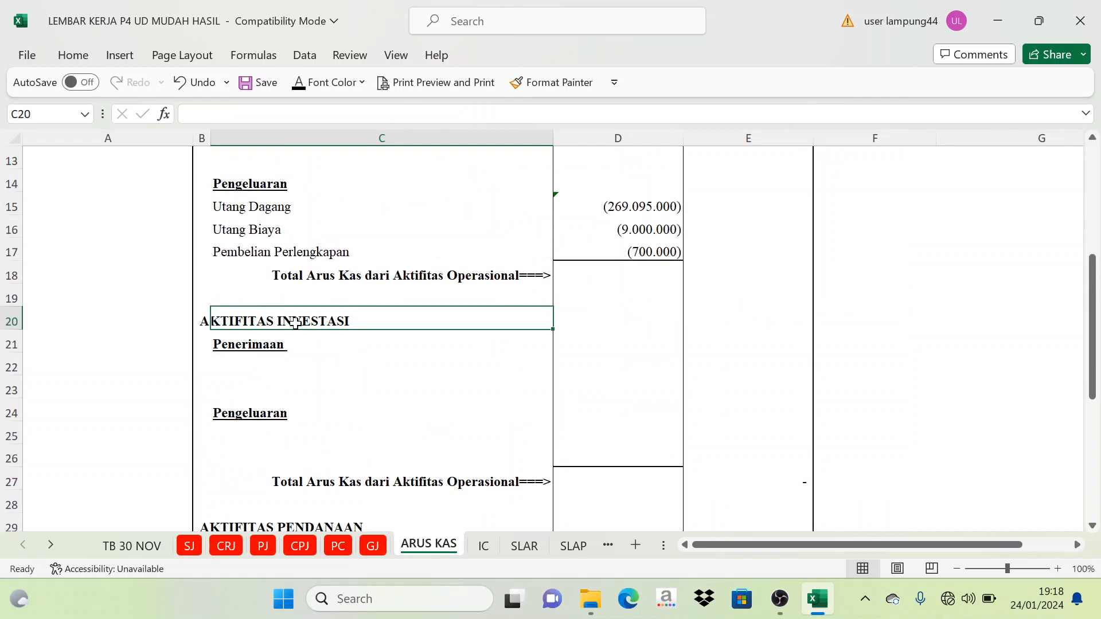
{"action": "scroll", "coordinate": [299, 333], "scroll_direction": "up", "scroll_amount": 3}
{"action": "scroll", "coordinate": [317, 352], "scroll_direction": "down", "scroll_amount": 3}
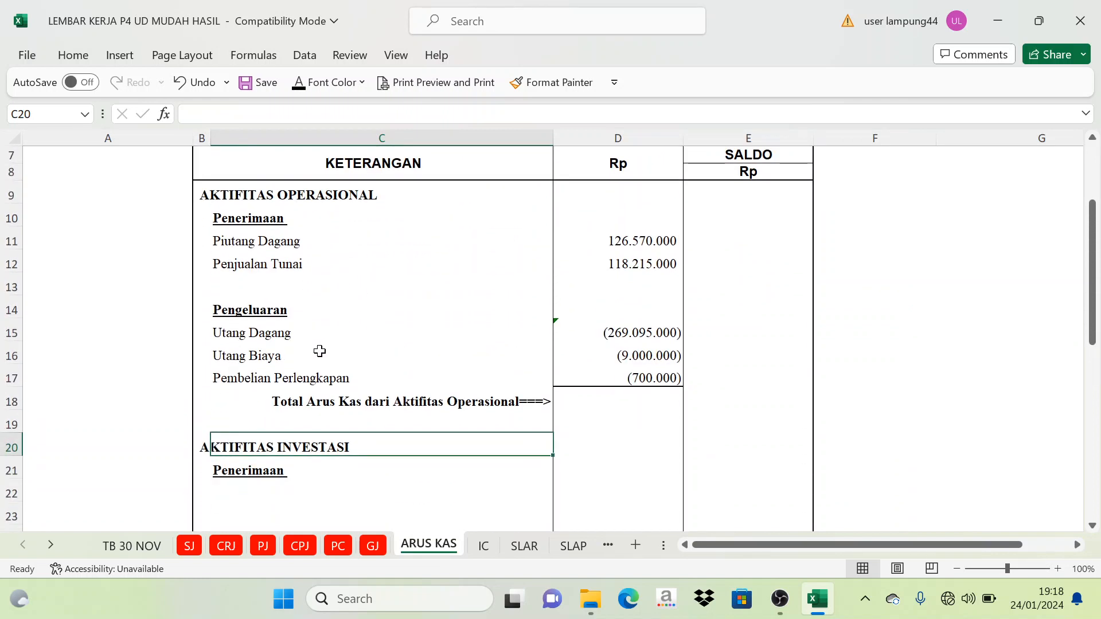
{"action": "scroll", "coordinate": [336, 314], "scroll_direction": "down", "scroll_amount": 1}
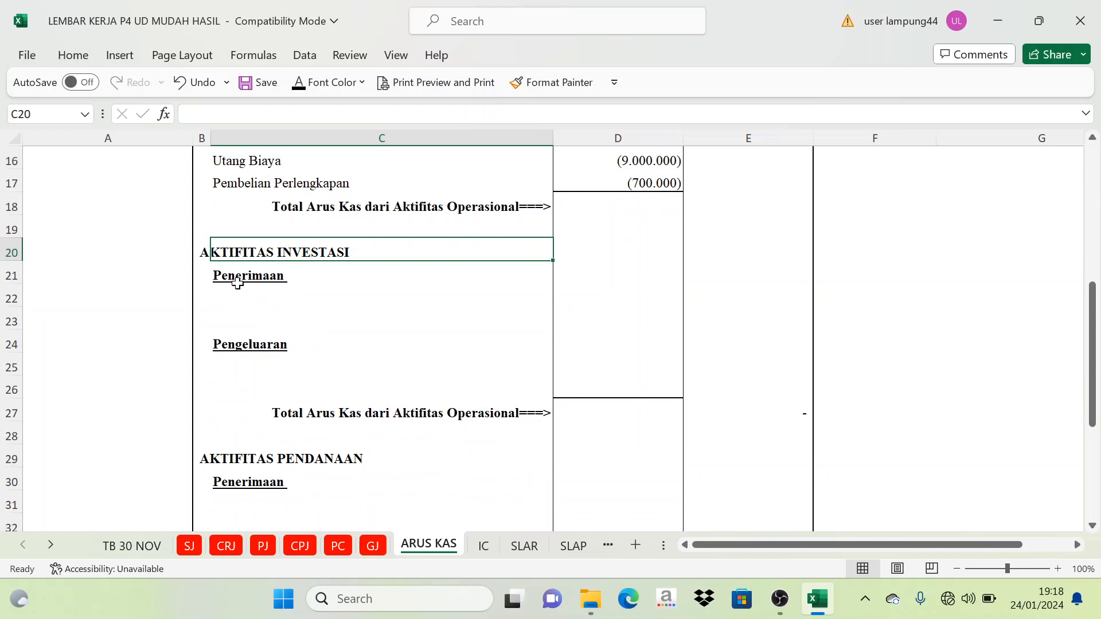
{"action": "left_click", "coordinate": [334, 291]}
- Examine the Penerimaan and Pengeluaran rows under AKTIFITAS PENDANAAN, in cells C30 to C34
{"action": "scroll", "coordinate": [304, 391], "scroll_direction": "down", "scroll_amount": 1}
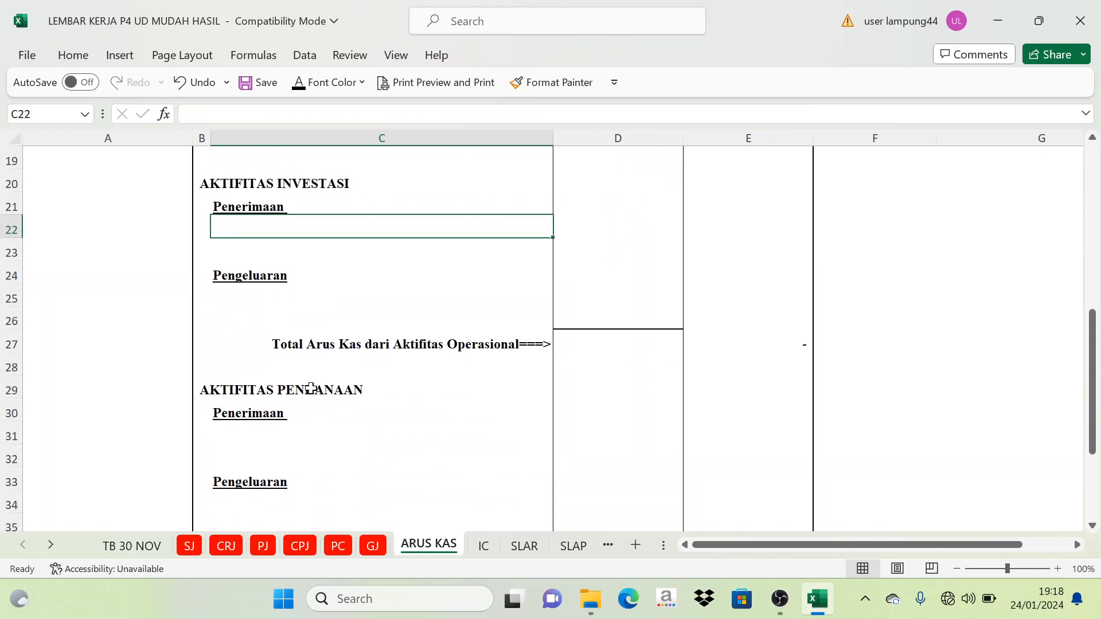
{"action": "scroll", "coordinate": [341, 400], "scroll_direction": "down", "scroll_amount": 1}
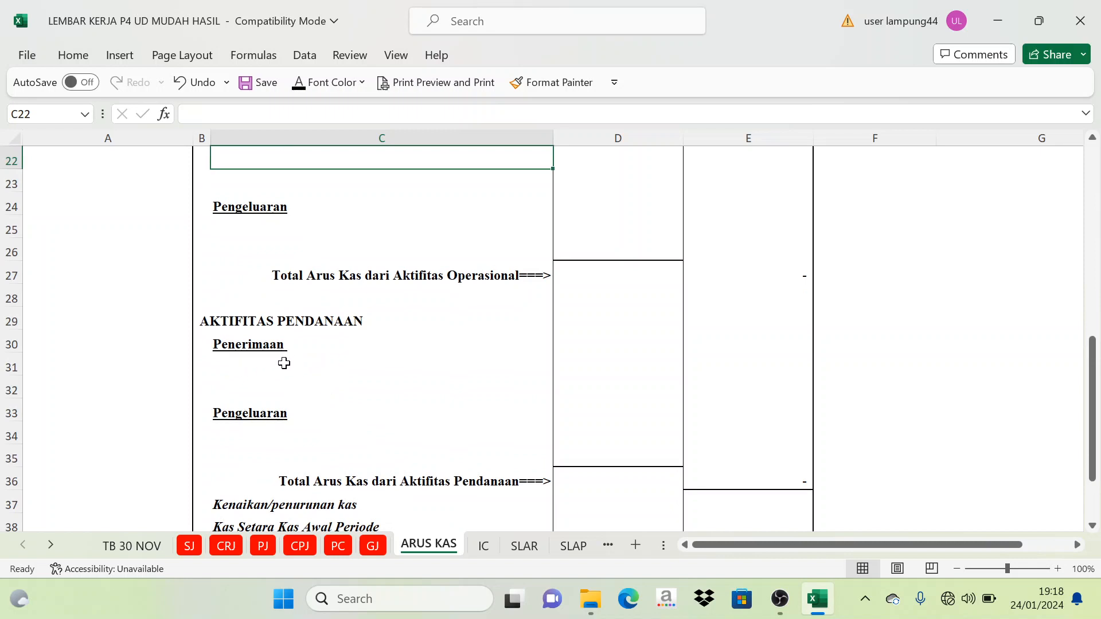
{"action": "left_click", "coordinate": [256, 344]}
{"action": "left_click", "coordinate": [252, 371]}
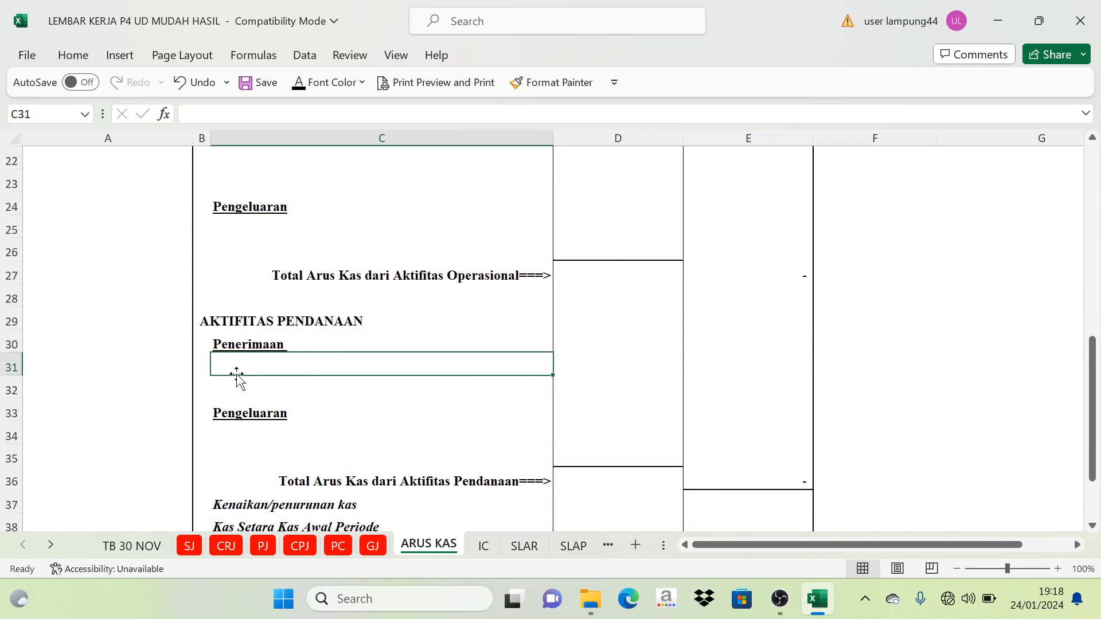
{"action": "left_click", "coordinate": [267, 423]}
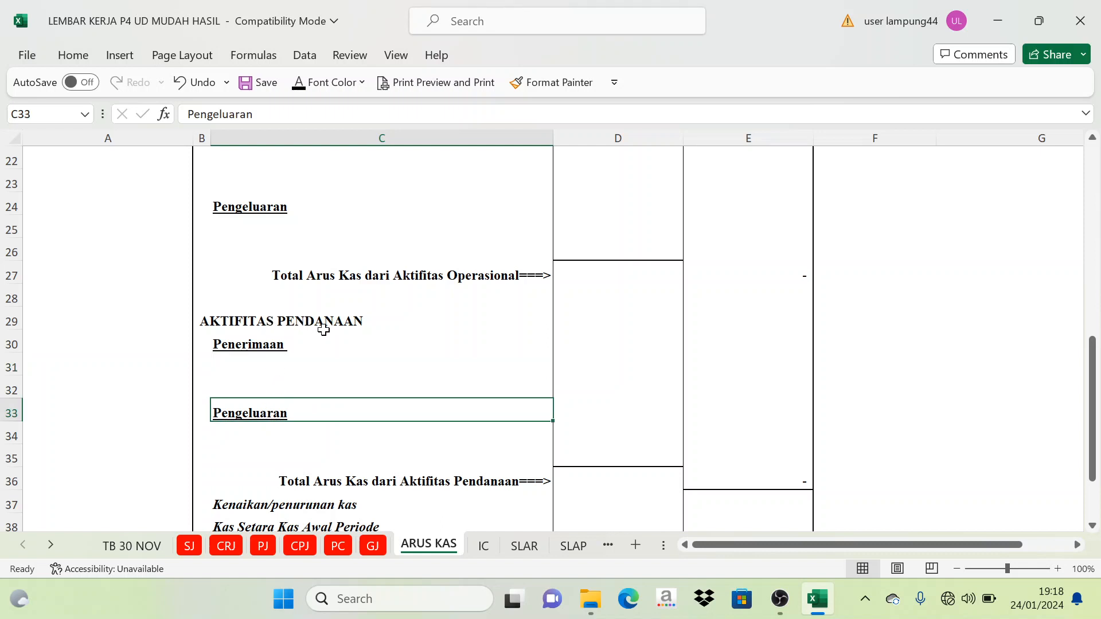
{"action": "scroll", "coordinate": [320, 324], "scroll_direction": "down", "scroll_amount": 1}
{"action": "left_click", "coordinate": [249, 368]}
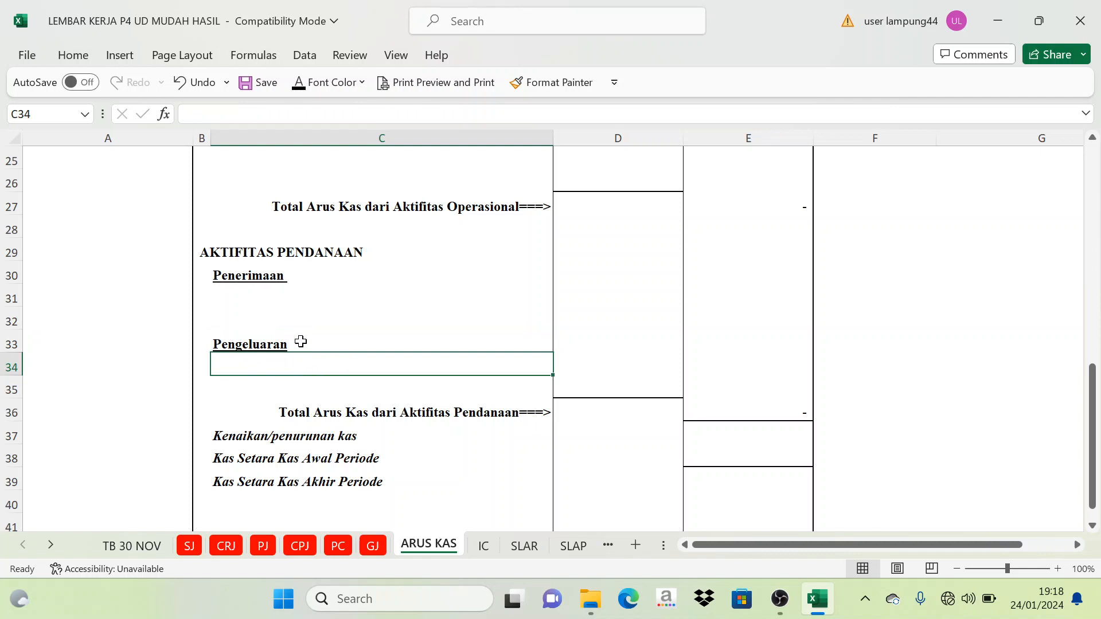
{"action": "left_click", "coordinate": [294, 320]}
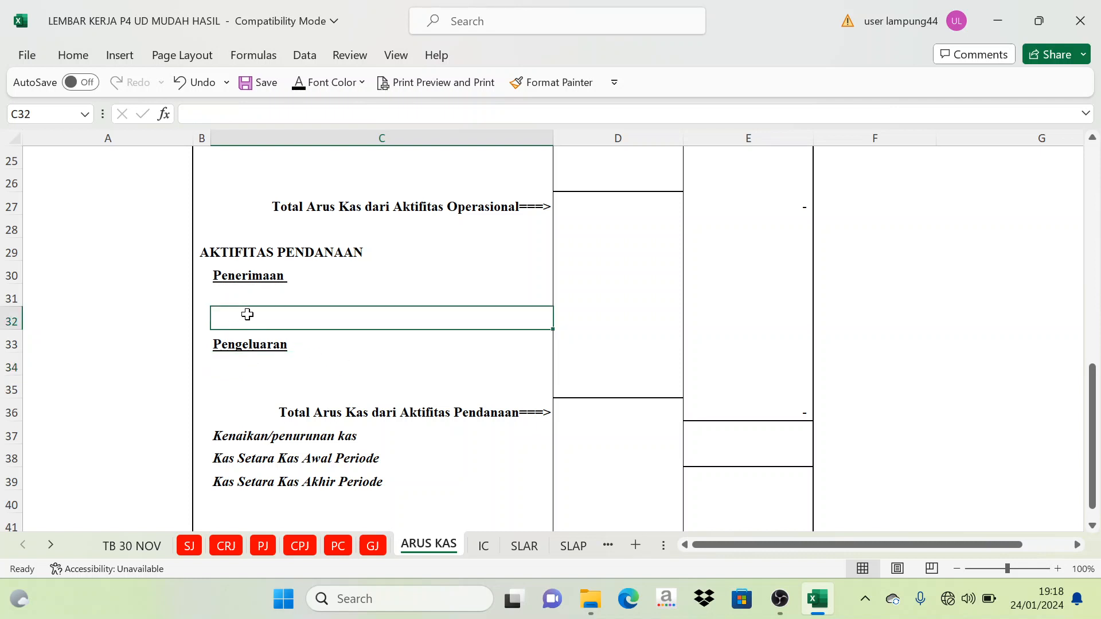
- Check the payments in the CPJ journal for financing cash flows and return to the AKTIFITAS PENDANAAN heading on ARUS KAS
{"action": "left_click", "coordinate": [300, 545]}
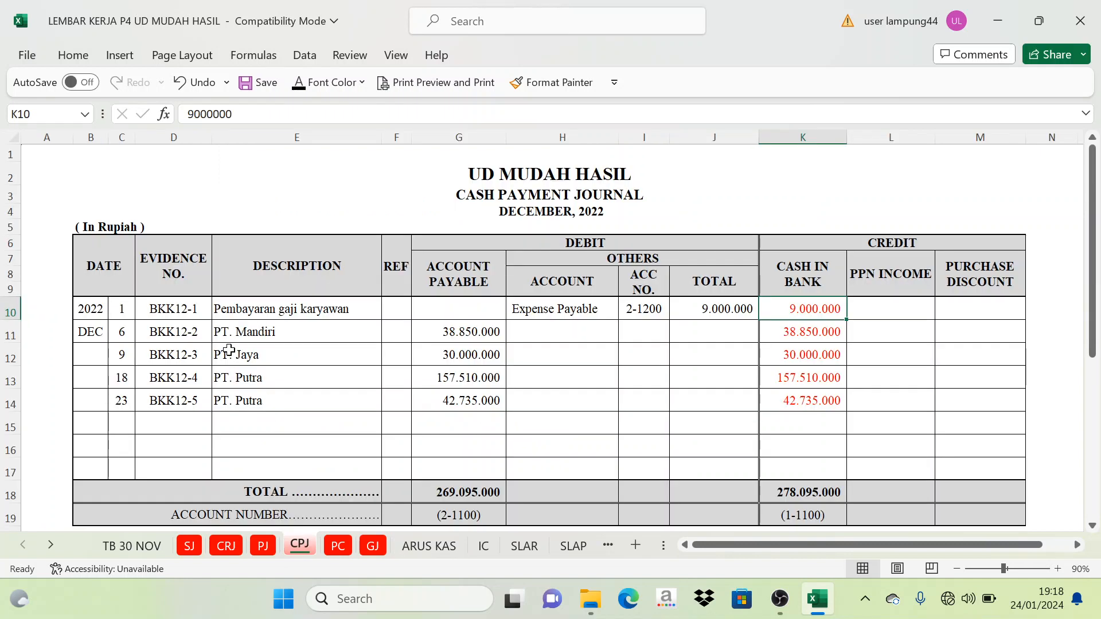
{"action": "left_click", "coordinate": [327, 353]}
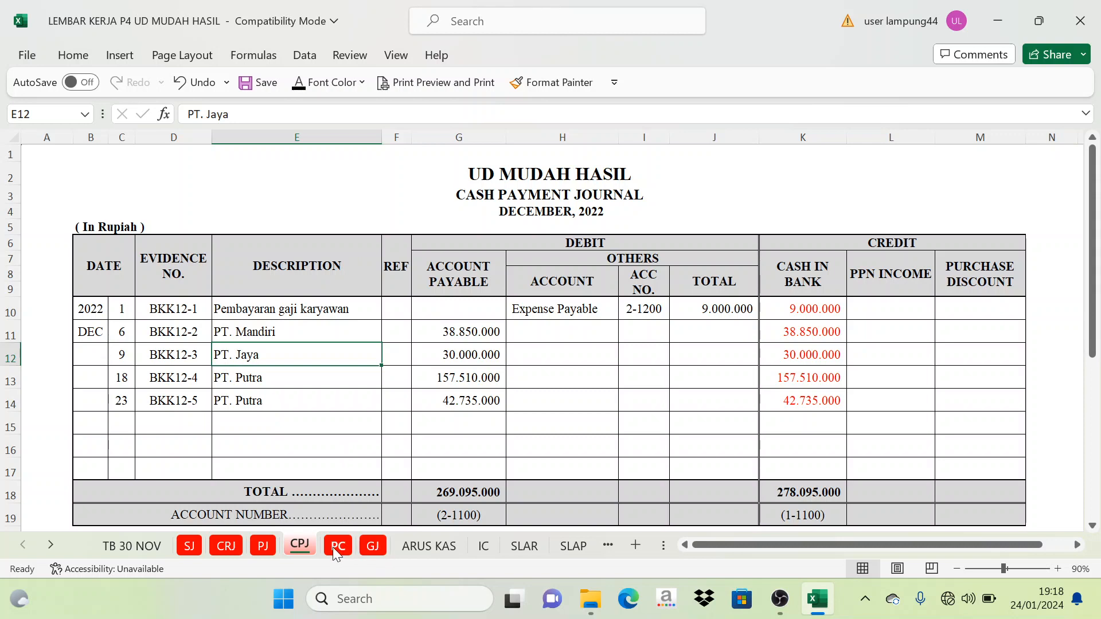
{"action": "left_click", "coordinate": [413, 552]}
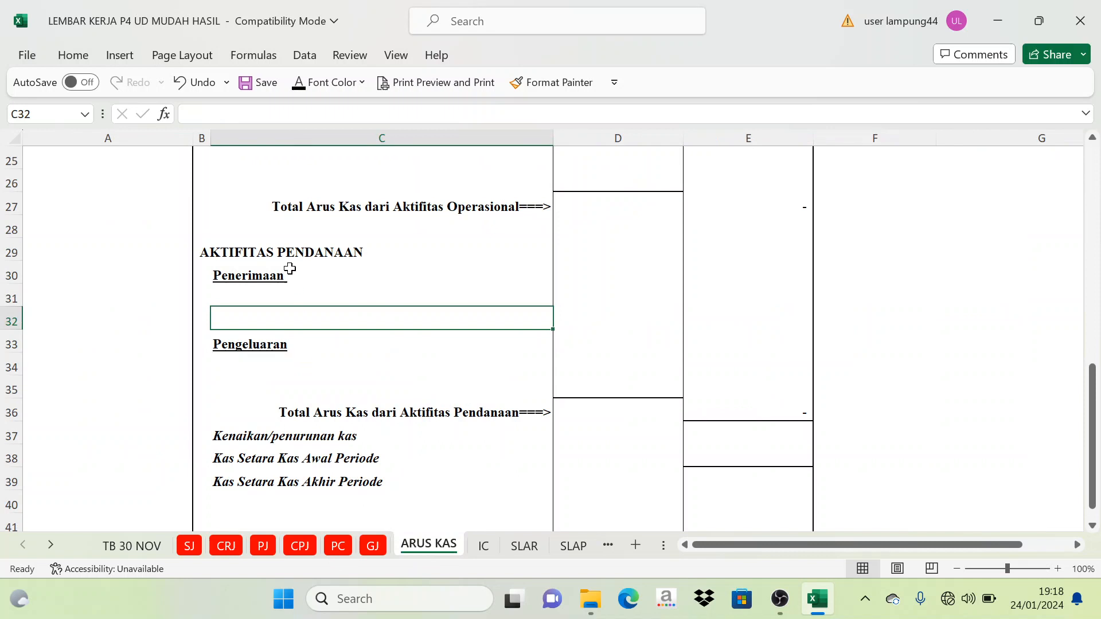
{"action": "left_click", "coordinate": [286, 257]}
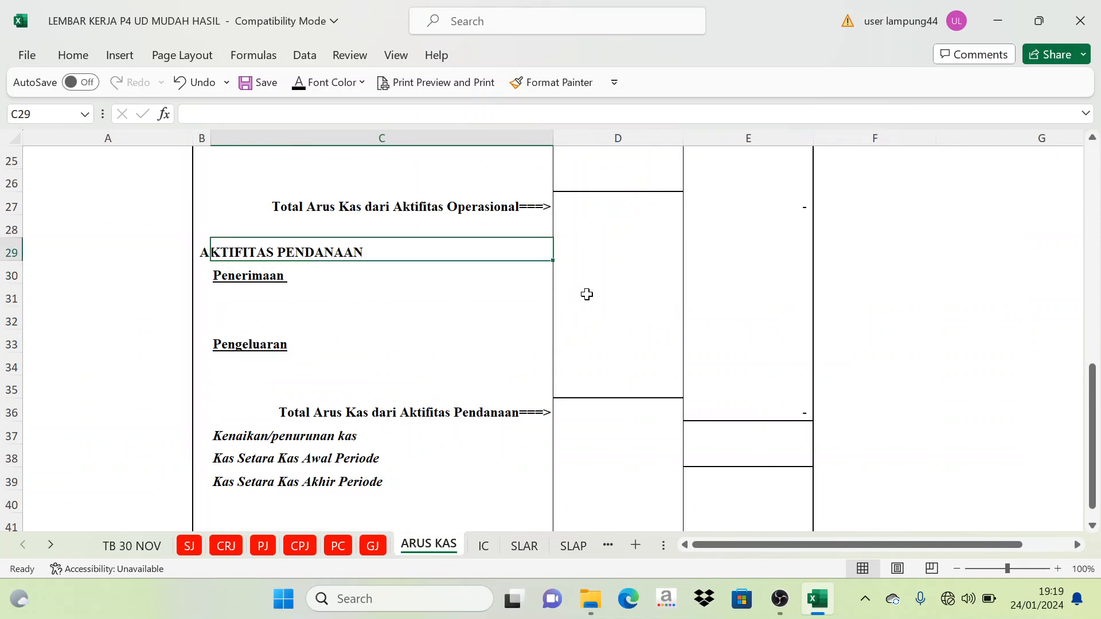
- Recheck the report's operating entries against the Investasi and Pendanaan sections, from Piutang Dagang in C11 to Penerimaan in C30
{"action": "scroll", "coordinate": [511, 323], "scroll_direction": "up", "scroll_amount": 6}
{"action": "scroll", "coordinate": [511, 330], "scroll_direction": "up", "scroll_amount": 2}
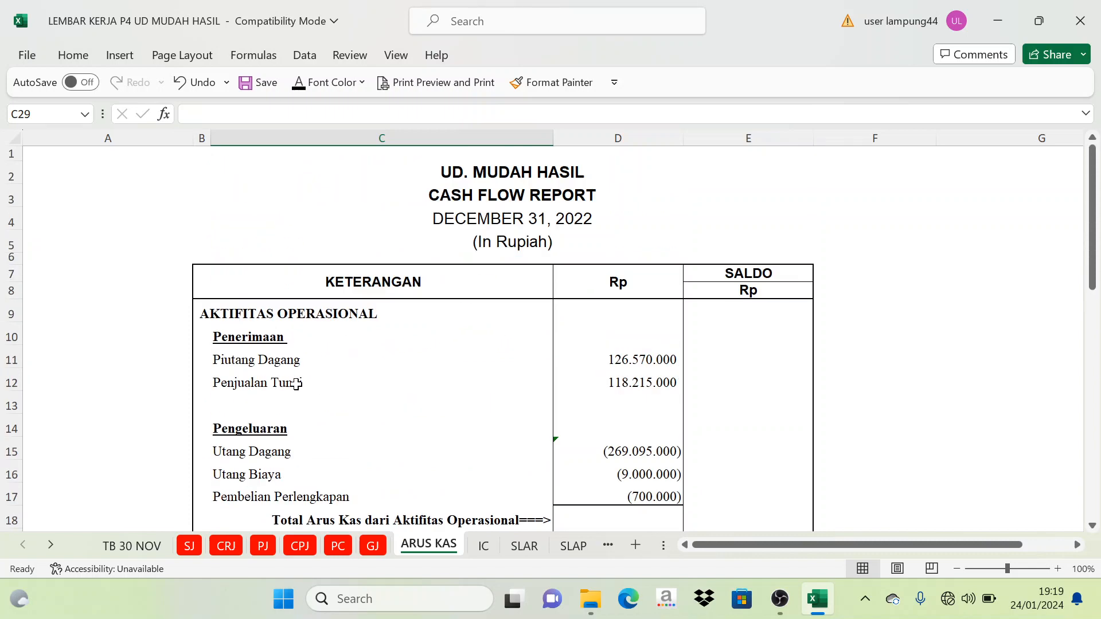
{"action": "left_click", "coordinate": [265, 361]}
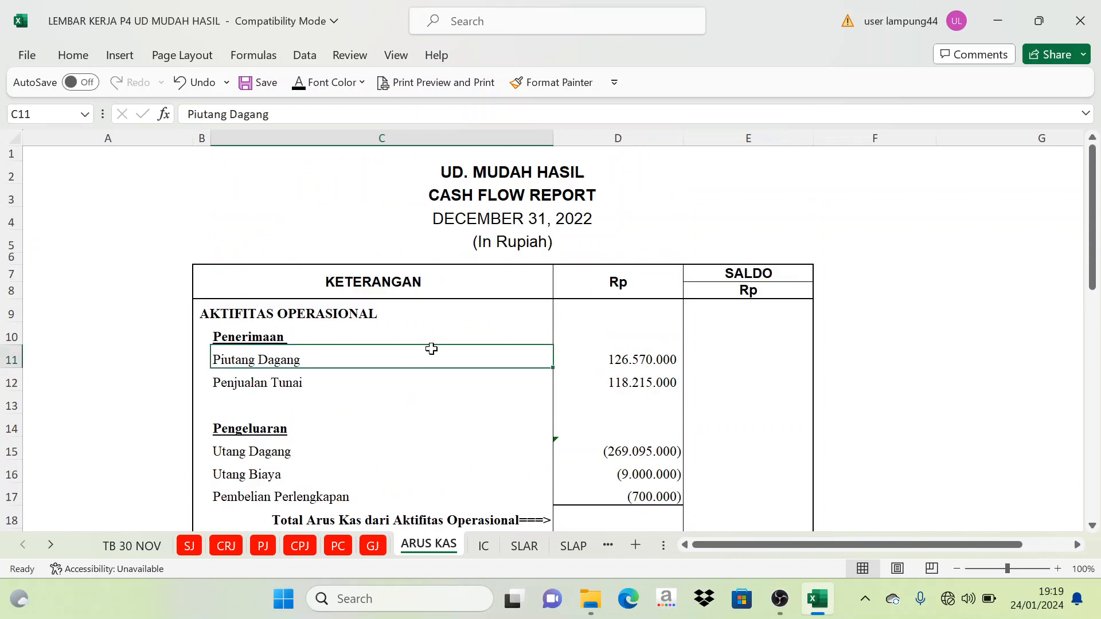
{"action": "scroll", "coordinate": [354, 329], "scroll_direction": "down", "scroll_amount": 4}
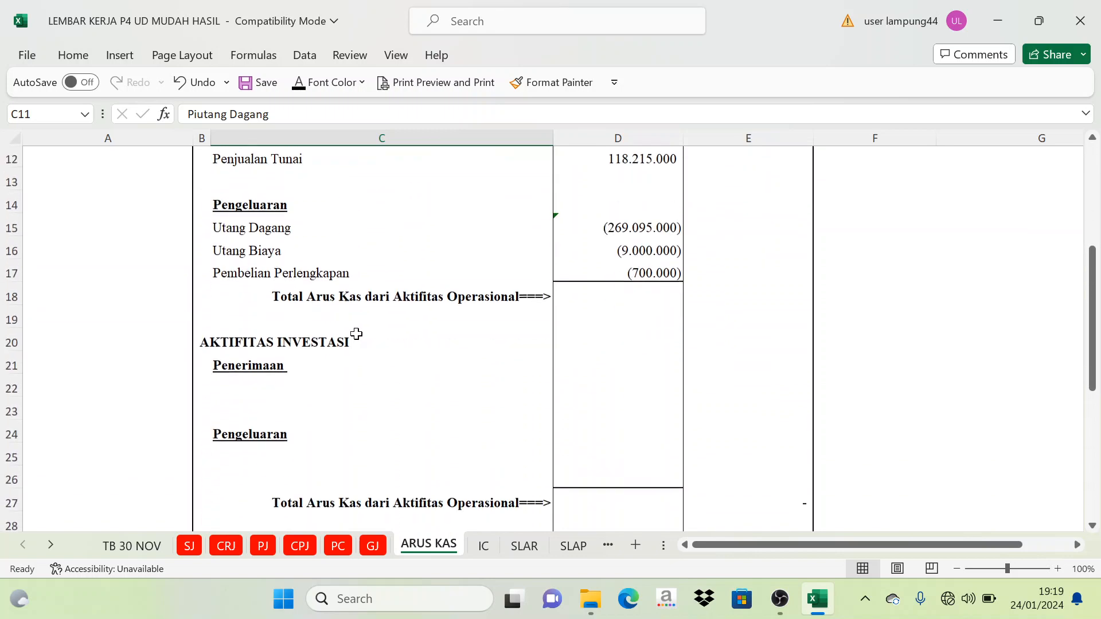
{"action": "scroll", "coordinate": [356, 334], "scroll_direction": "down", "scroll_amount": 1}
{"action": "left_click", "coordinate": [318, 321]}
{"action": "scroll", "coordinate": [324, 330], "scroll_direction": "down", "scroll_amount": 3}
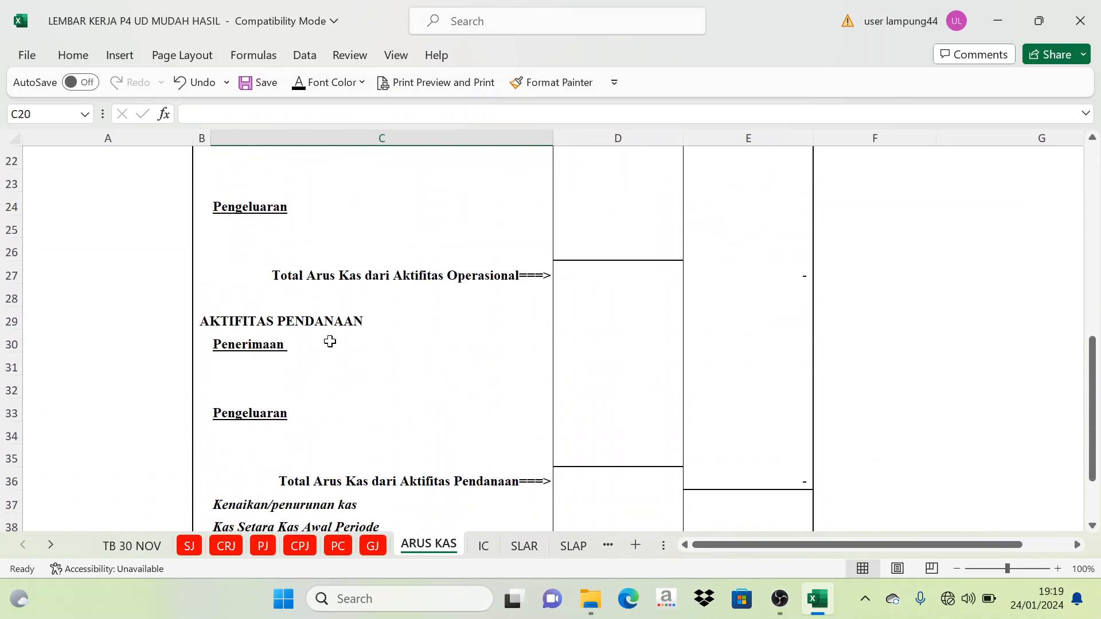
{"action": "left_click", "coordinate": [330, 342]}
{"action": "scroll", "coordinate": [329, 338], "scroll_direction": "up", "scroll_amount": 5}
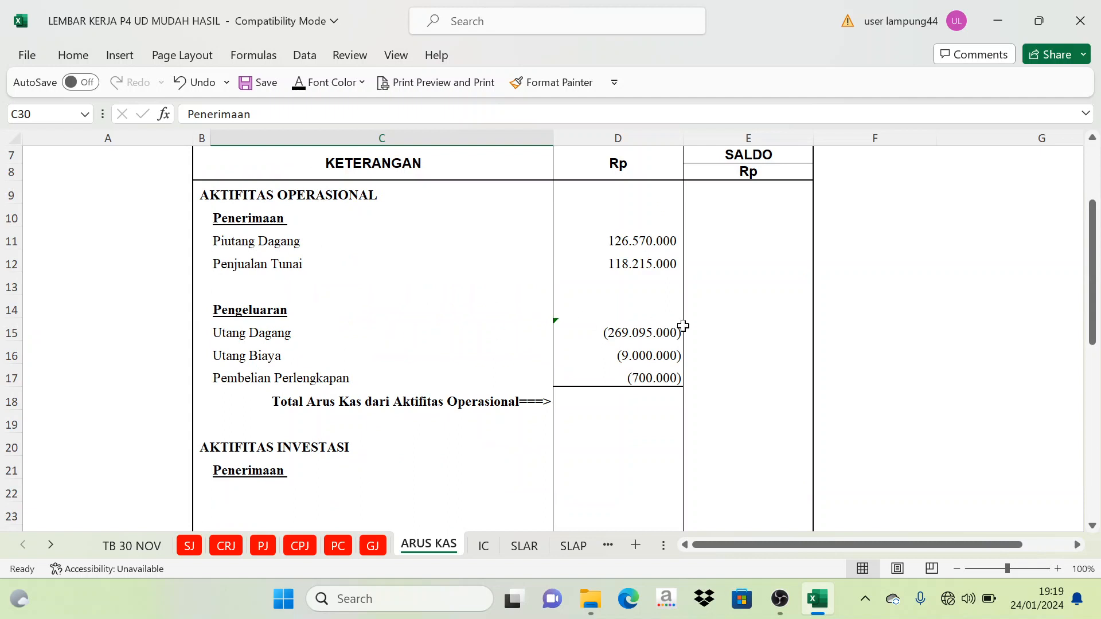
{"action": "left_click", "coordinate": [981, 329]}
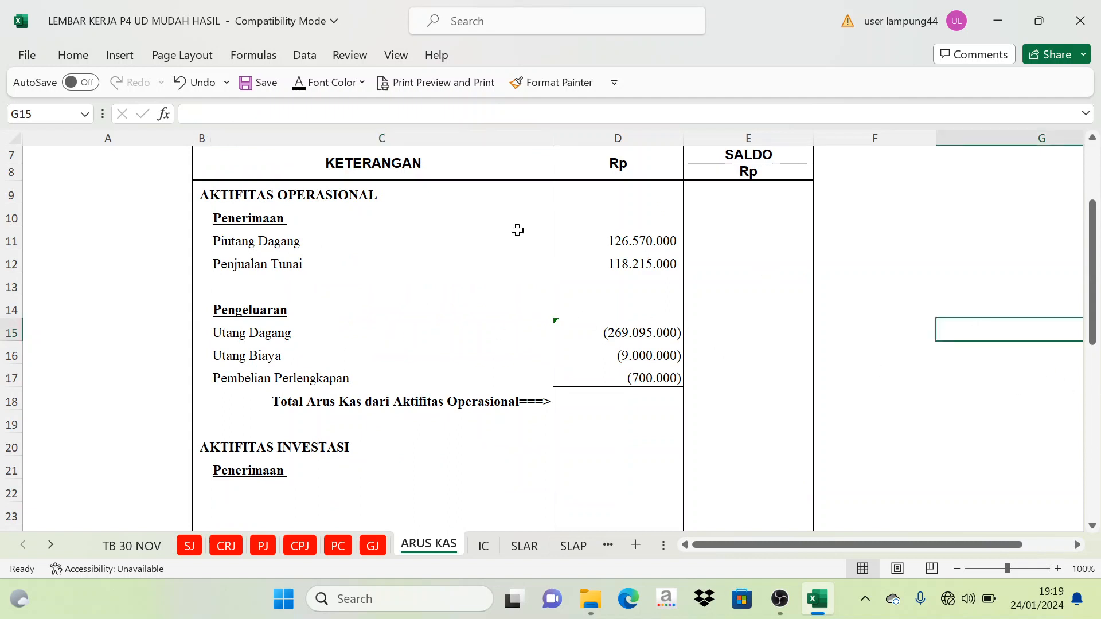
- Check the operating amounts in D11:D17 and apply the black font color to the operating cash flow total in E18
{"action": "left_click_drag", "start_coordinate": [641, 244], "coordinate": [617, 370]}
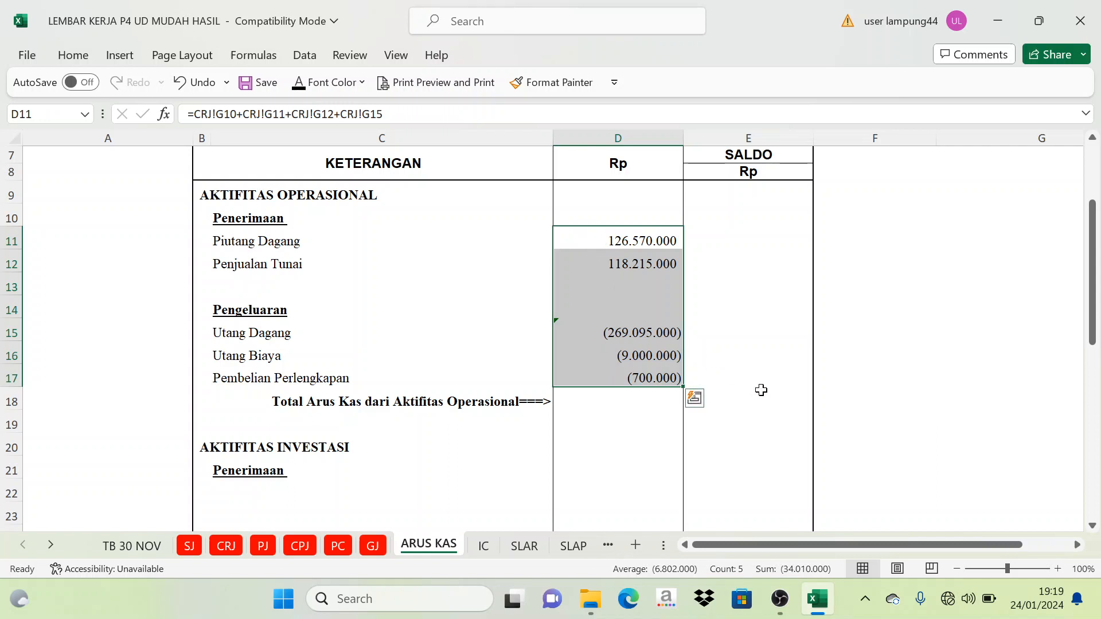
{"action": "left_click", "coordinate": [760, 398]}
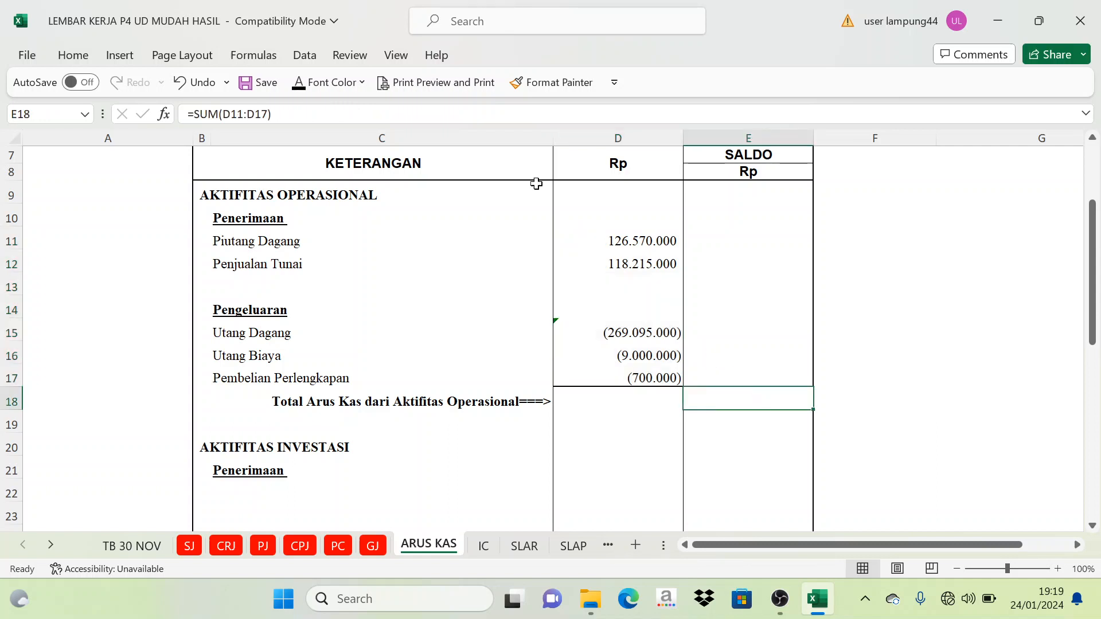
{"action": "left_click", "coordinate": [295, 92]}
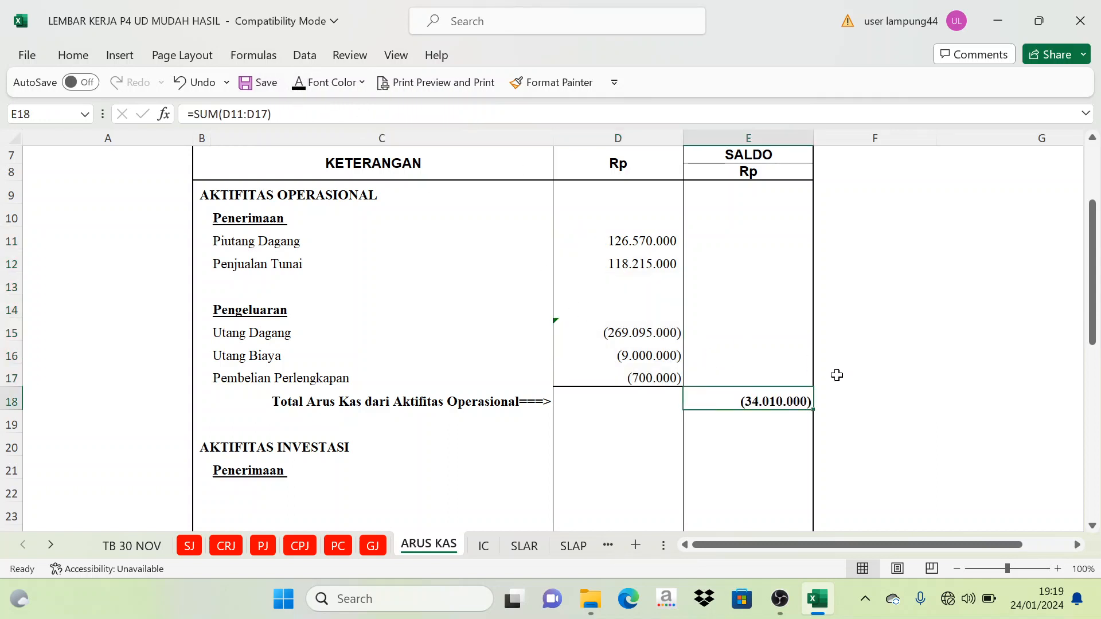
{"action": "left_click", "coordinate": [860, 338]}
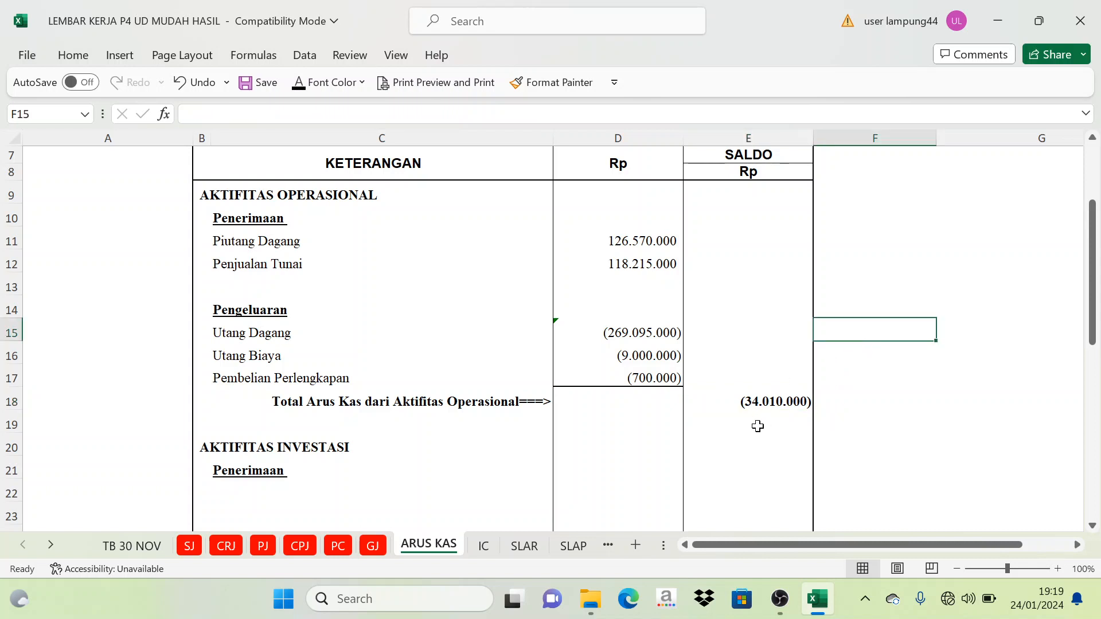
- Compare the operating total in E18 with its receipts and payments, and check the investing and financing totals in E27 and E36
{"action": "left_click", "coordinate": [771, 403]}
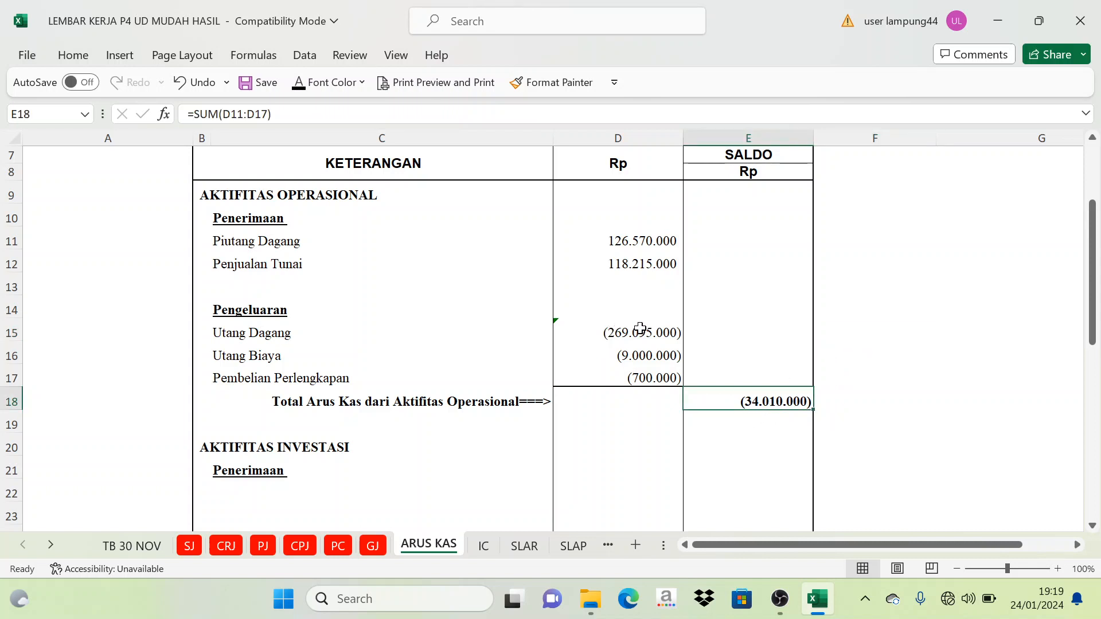
{"action": "left_click_drag", "start_coordinate": [640, 328], "coordinate": [636, 374]}
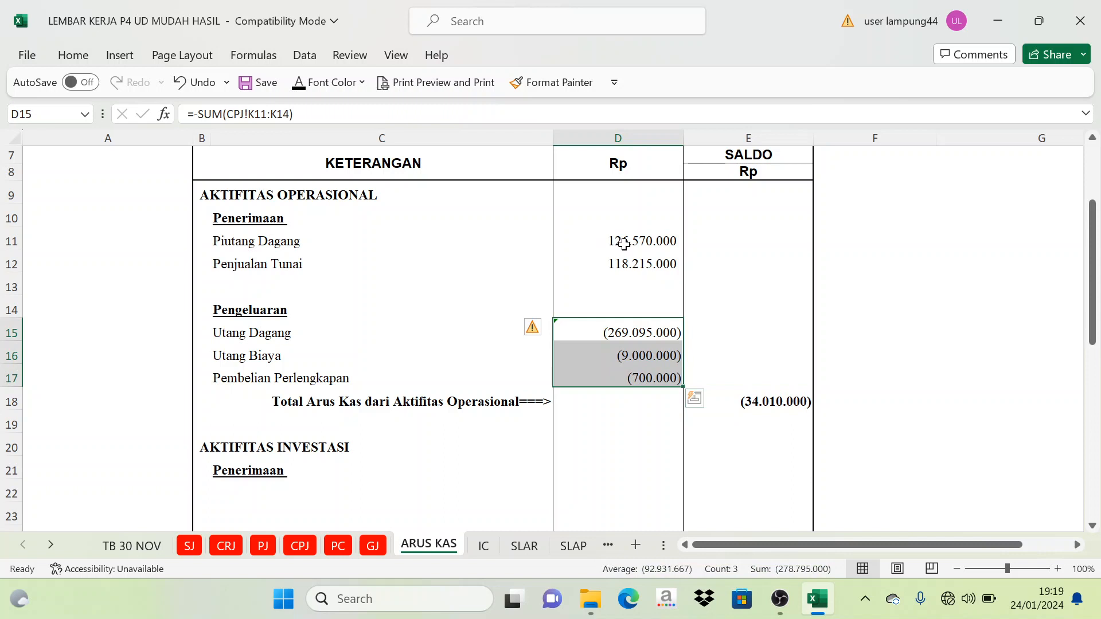
{"action": "left_click_drag", "start_coordinate": [624, 243], "coordinate": [633, 257]}
{"action": "left_click", "coordinate": [954, 310]}
{"action": "scroll", "coordinate": [849, 326], "scroll_direction": "down", "scroll_amount": 1}
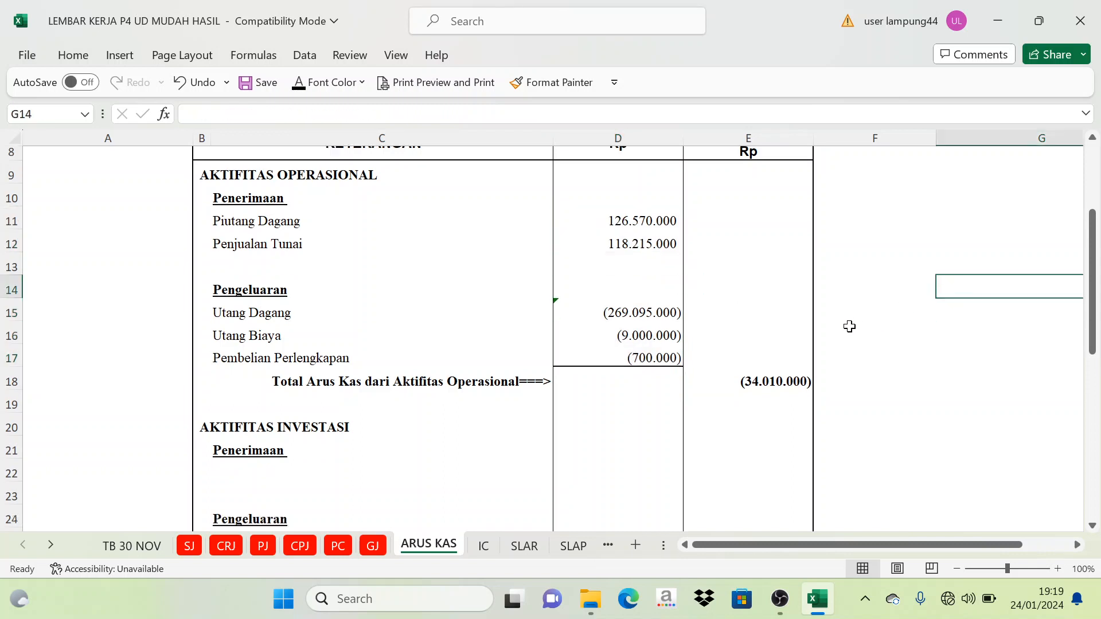
{"action": "scroll", "coordinate": [849, 326], "scroll_direction": "down", "scroll_amount": 3}
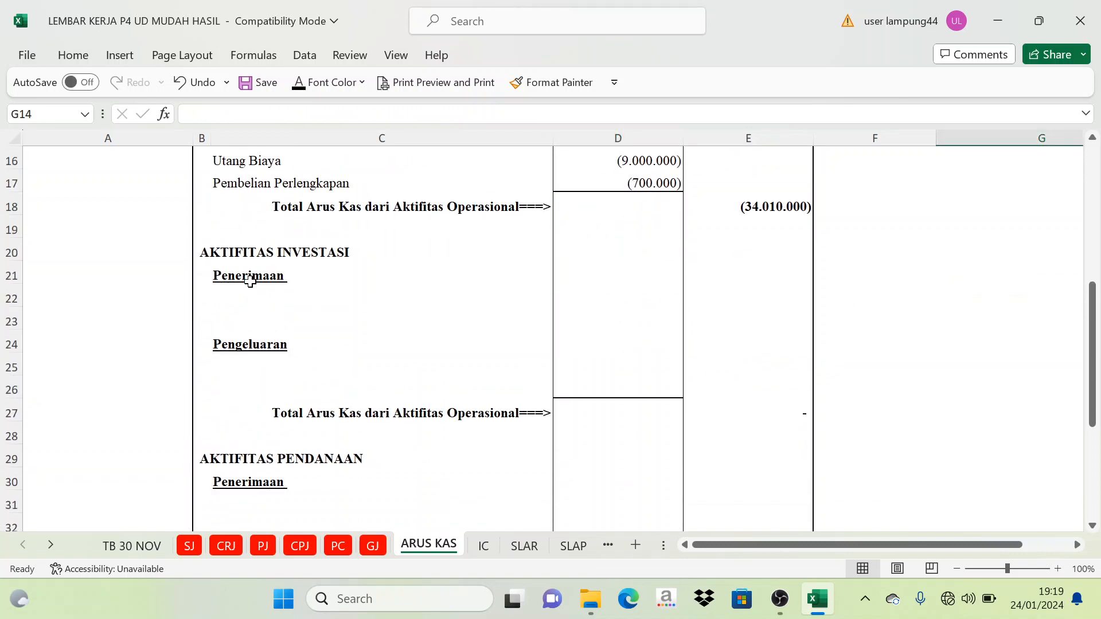
{"action": "left_click", "coordinate": [498, 413]}
{"action": "left_click", "coordinate": [750, 414]}
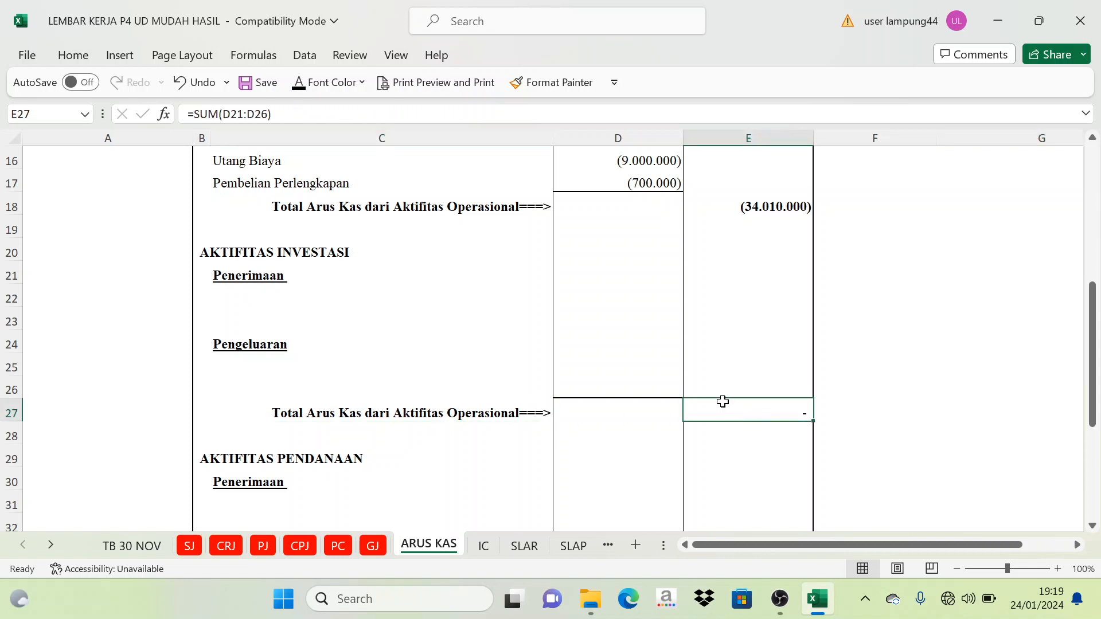
{"action": "scroll", "coordinate": [659, 413], "scroll_direction": "down", "scroll_amount": 4}
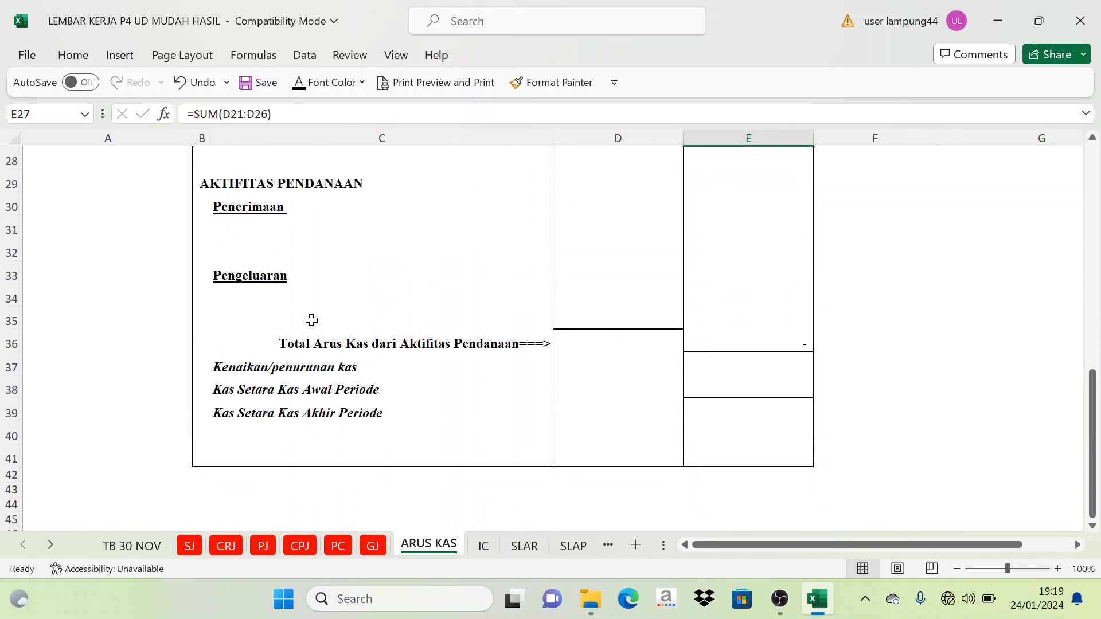
{"action": "left_click", "coordinate": [777, 345]}
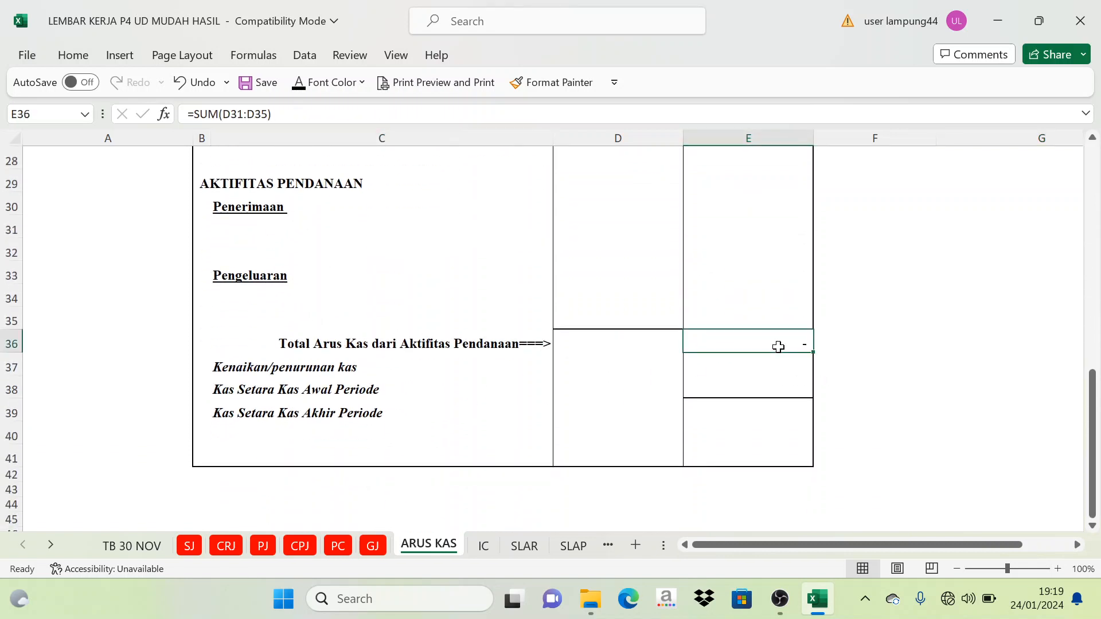
{"action": "scroll", "coordinate": [759, 309], "scroll_direction": "up", "scroll_amount": 6}
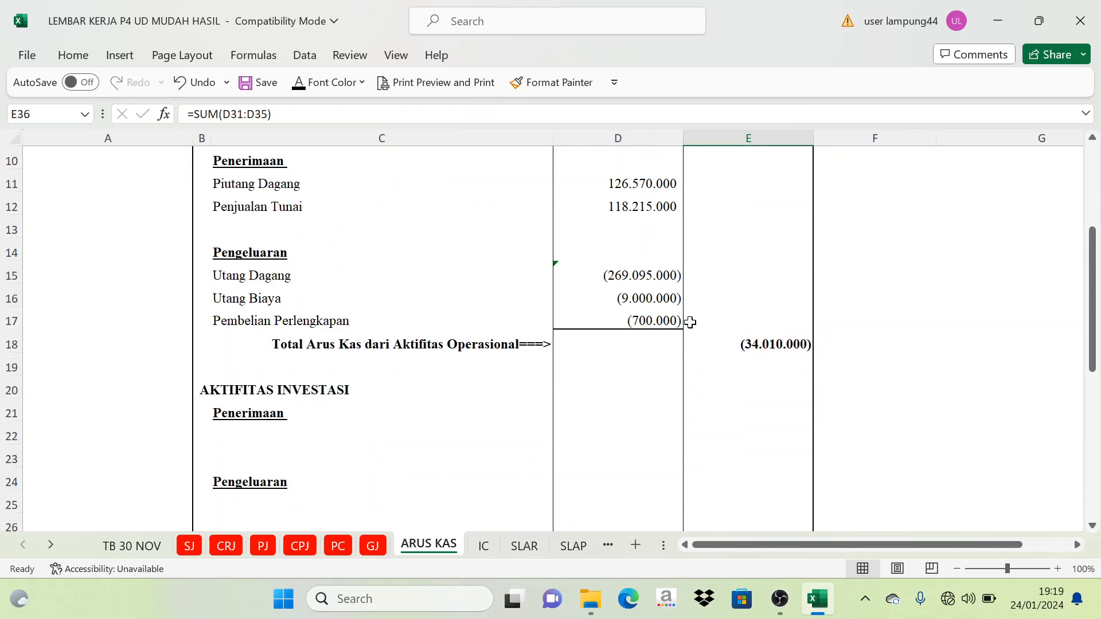
{"action": "left_click", "coordinate": [772, 349]}
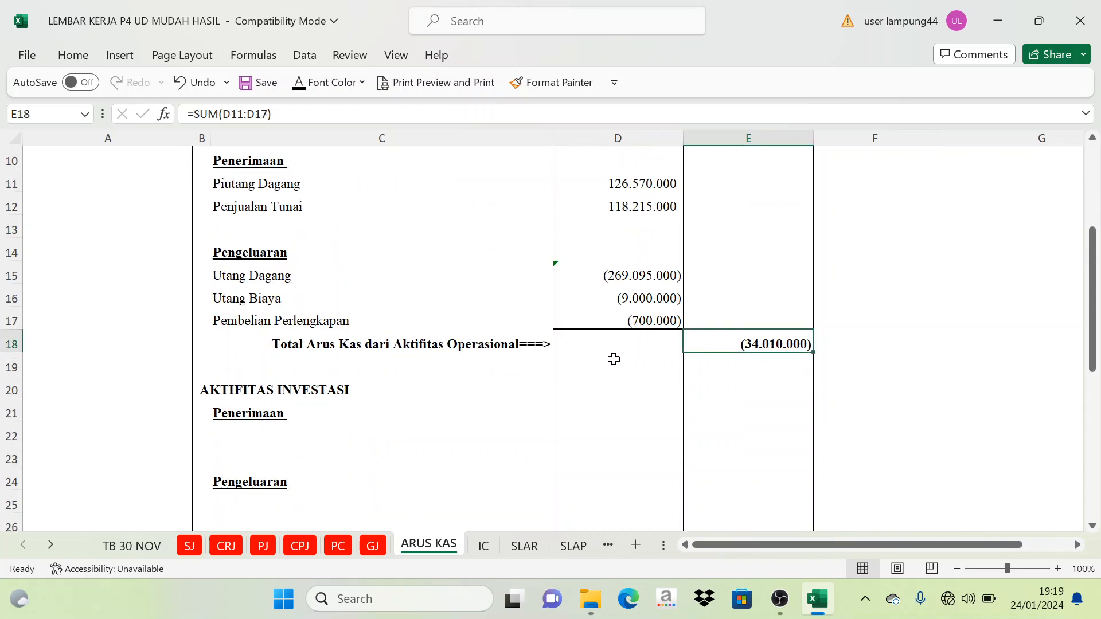
{"action": "scroll", "coordinate": [630, 355], "scroll_direction": "down", "scroll_amount": 3}
{"action": "left_click", "coordinate": [765, 349]}
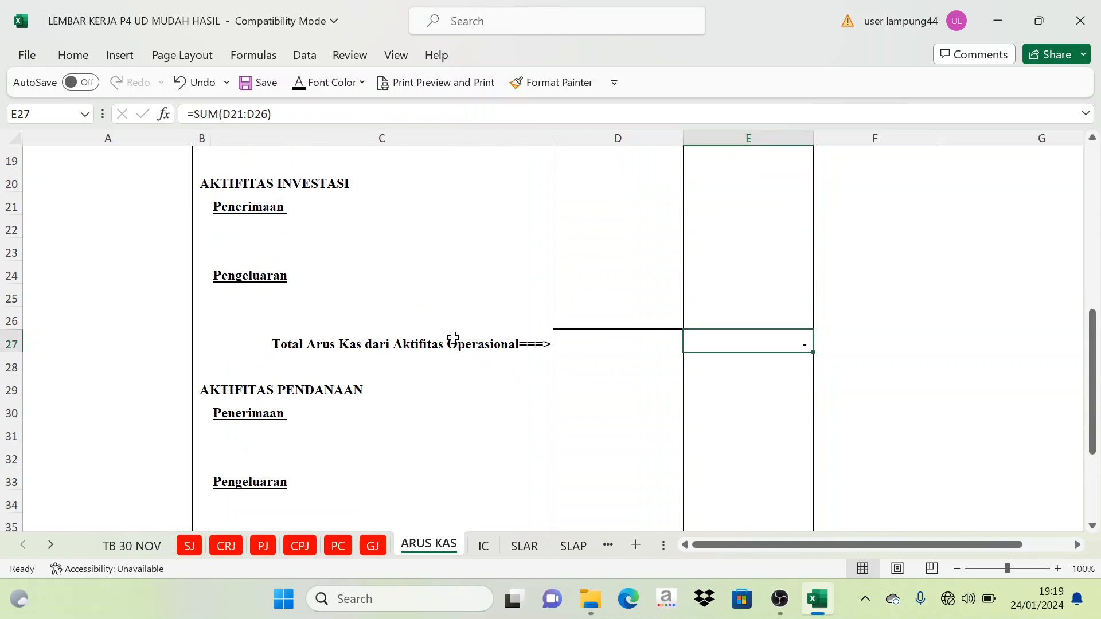
- Change the total label in C27 to "Total Arus Kas dari Aktifitas investasi===>"
{"action": "left_click", "coordinate": [452, 338]}
{"action": "left_click", "coordinate": [397, 114]}
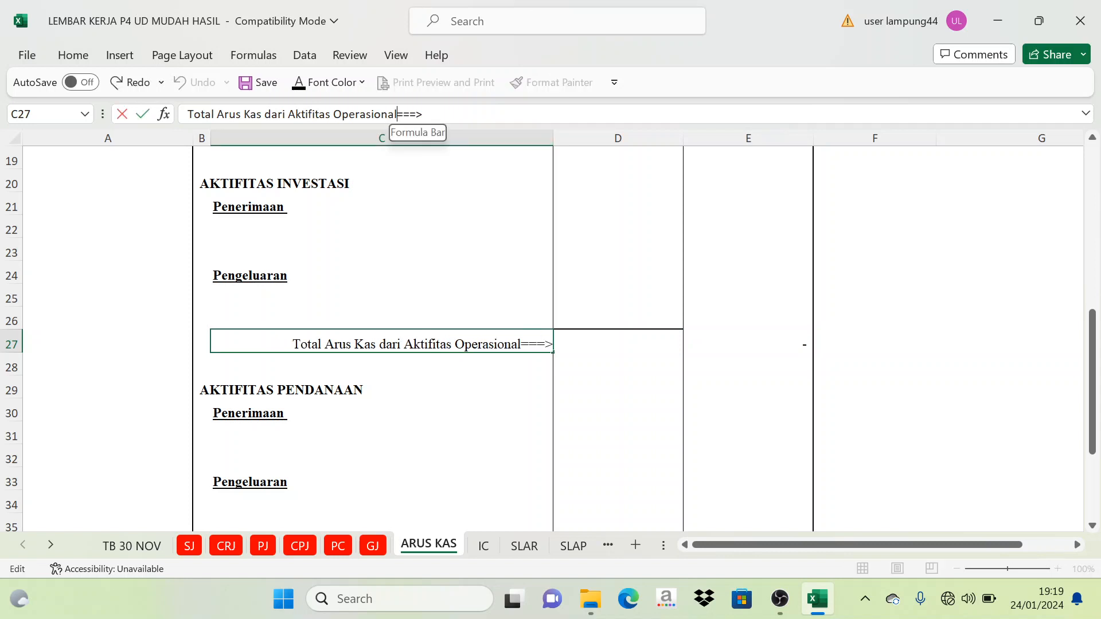
{"action": "key", "text": "BackSpace"}
{"action": "key", "text": "BackSpace"}
{"action": "key", "text": "BackSpace"}
{"action": "key", "text": "BackSpace"}
{"action": "key", "text": "BackSpace"}
{"action": "key", "text": "BackSpace"}
{"action": "key", "text": "BackSpace"}
{"action": "key", "text": "BackSpace"}
{"action": "key", "text": "BackSpace"}
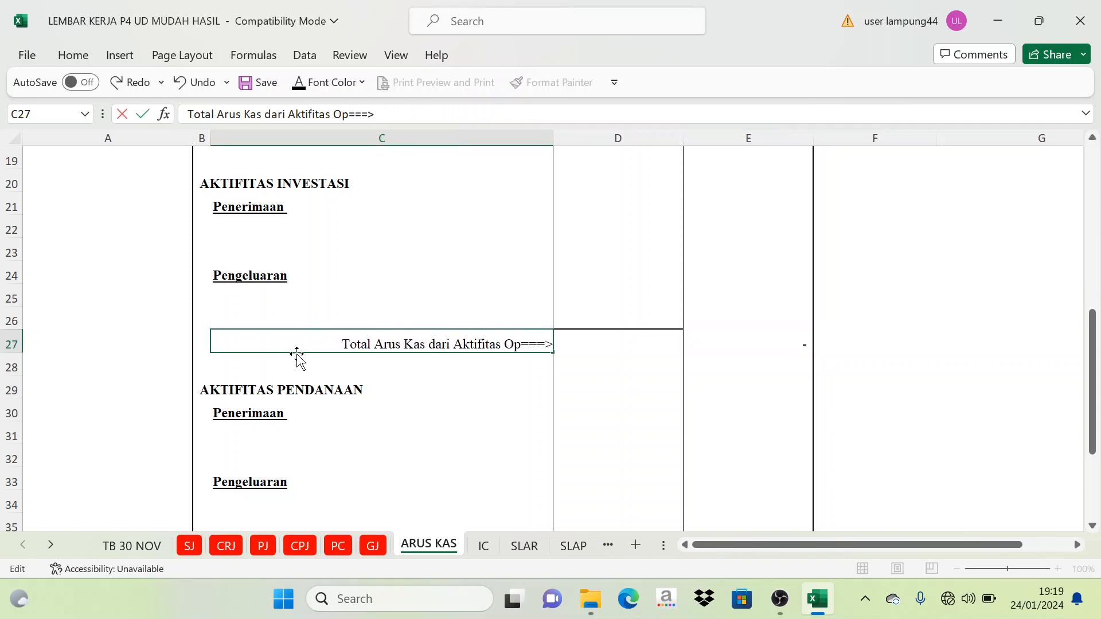
{"action": "key", "text": "BackSpace"}
{"action": "key", "text": "BackSpace"}
{"action": "type", "text": "inves"}
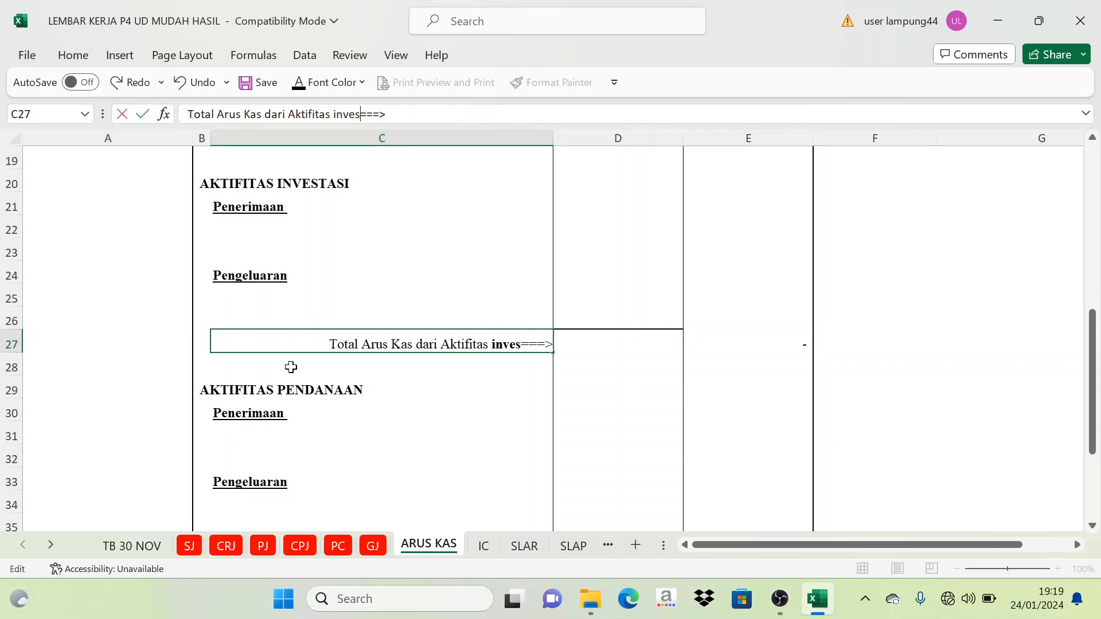
{"action": "type", "text": "tasi"}
{"action": "key", "text": "Return"}
- Apply the black font color to the Kenaikan/penurunan kas amount in E37
{"action": "scroll", "coordinate": [618, 451], "scroll_direction": "down", "scroll_amount": 1}
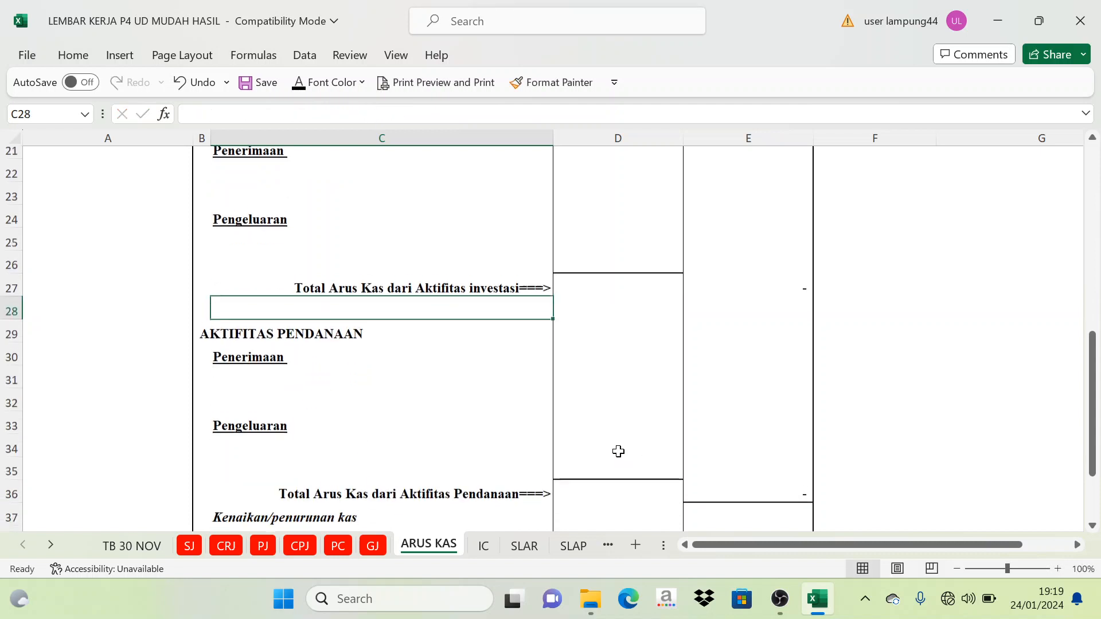
{"action": "scroll", "coordinate": [496, 453], "scroll_direction": "down", "scroll_amount": 2}
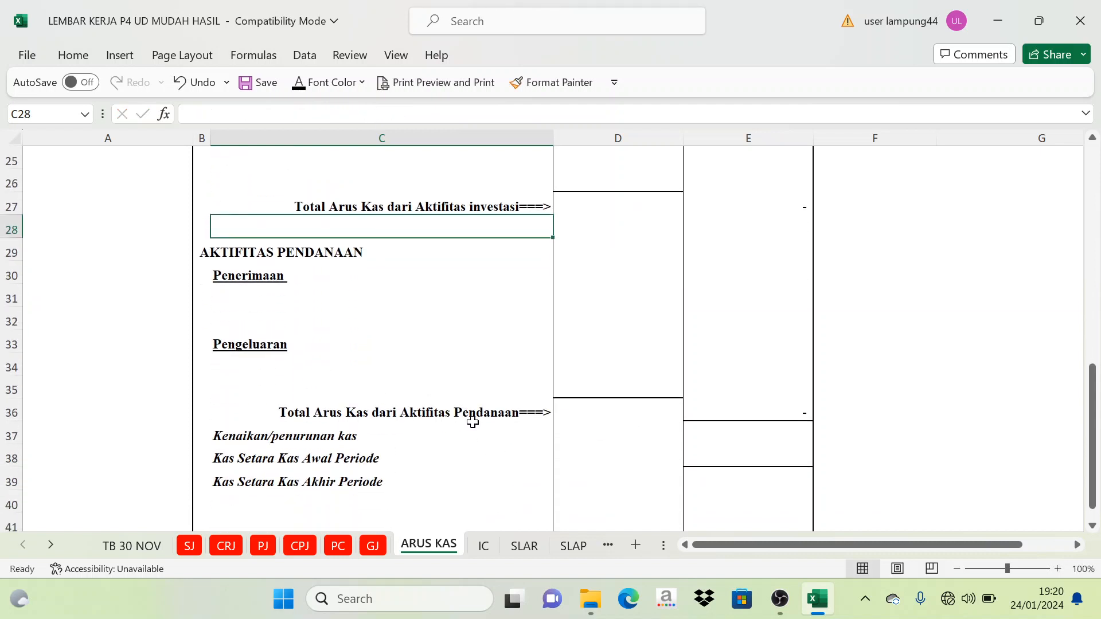
{"action": "left_click", "coordinate": [734, 413]}
{"action": "left_click", "coordinate": [728, 437]}
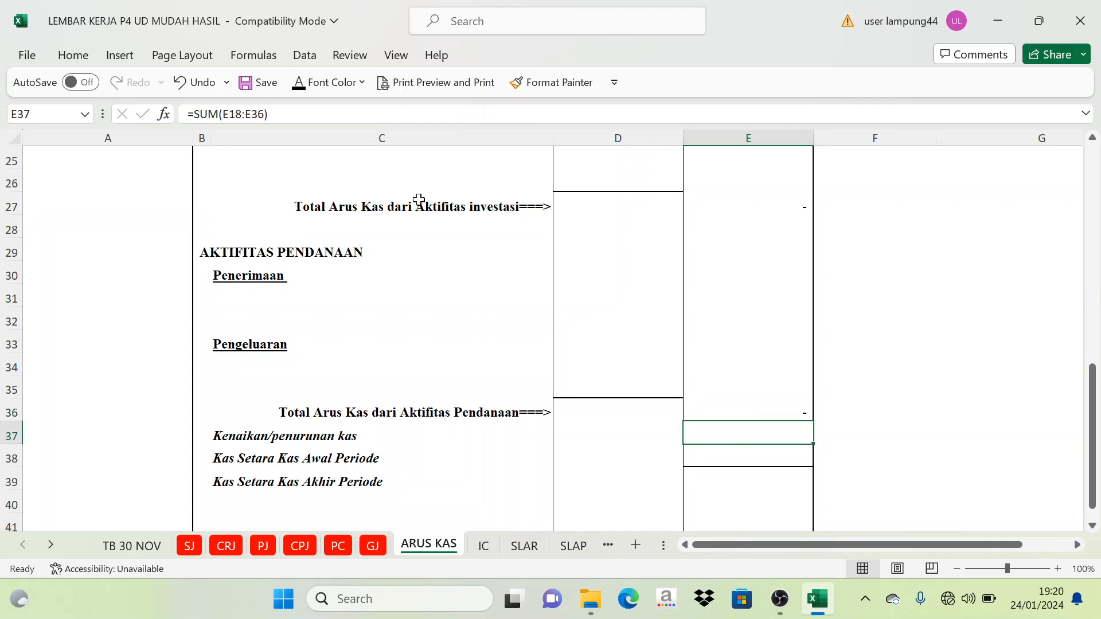
{"action": "left_click", "coordinate": [294, 93]}
- Trace the cash change in E37 back to the three activity totals and examine the labels in C37 and C39
{"action": "scroll", "coordinate": [700, 404], "scroll_direction": "up", "scroll_amount": 6}
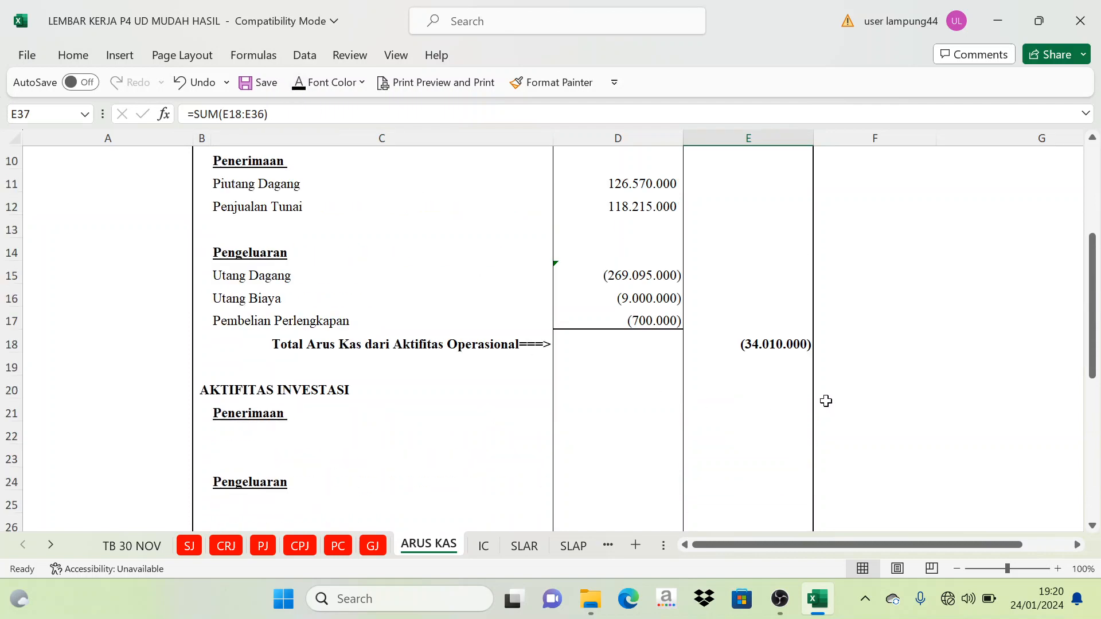
{"action": "scroll", "coordinate": [762, 422], "scroll_direction": "down", "scroll_amount": 1}
{"action": "scroll", "coordinate": [789, 366], "scroll_direction": "down", "scroll_amount": 5}
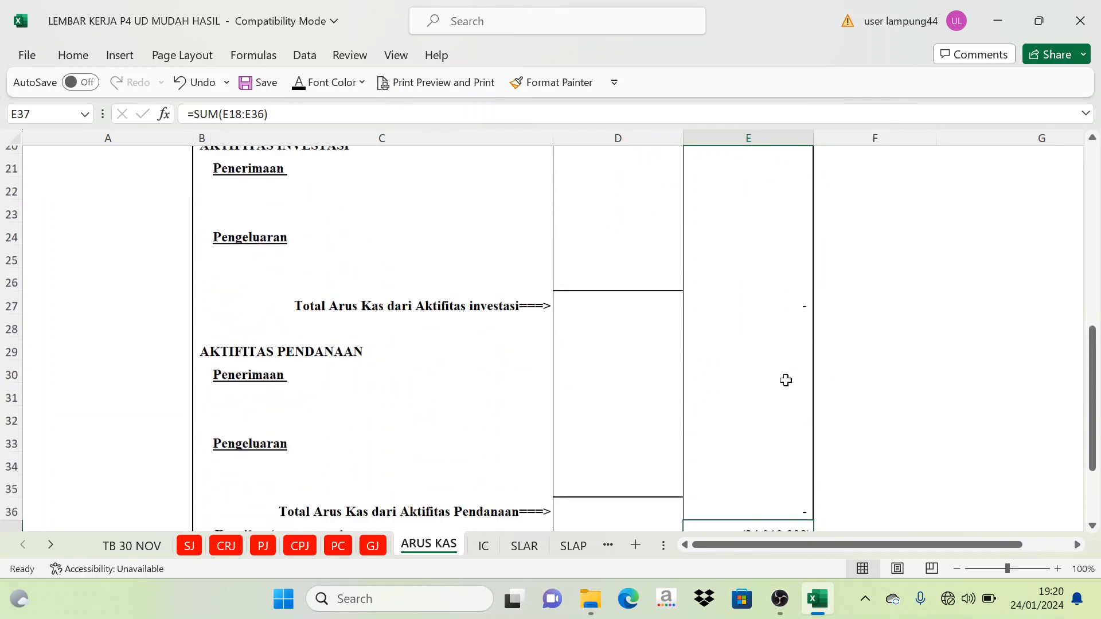
{"action": "scroll", "coordinate": [784, 378], "scroll_direction": "up", "scroll_amount": 1}
{"action": "left_click", "coordinate": [858, 426]}
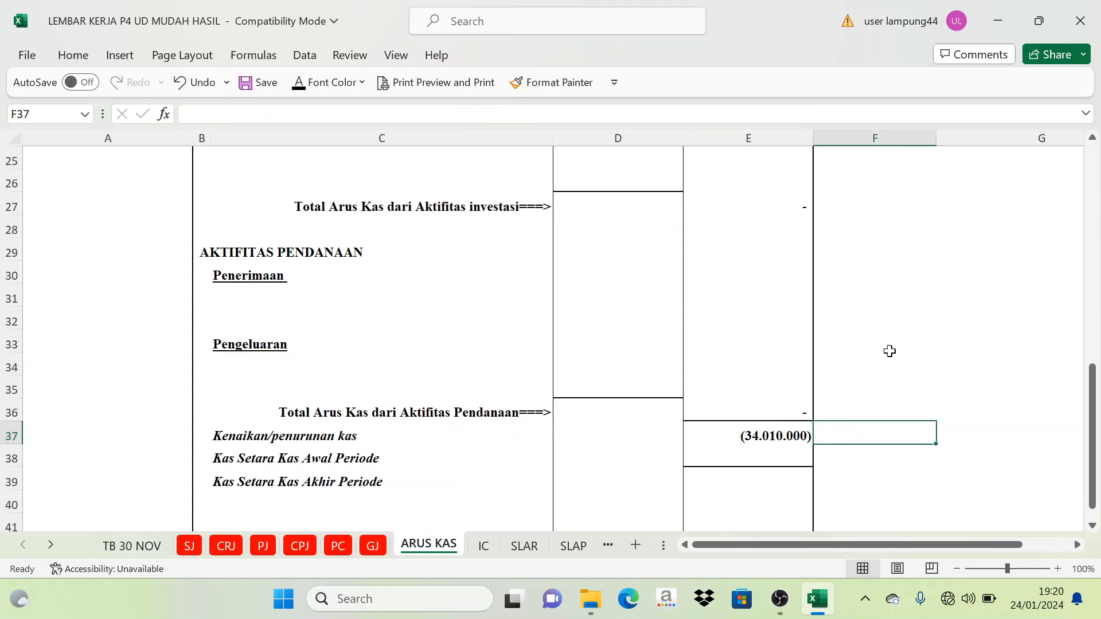
{"action": "scroll", "coordinate": [848, 351], "scroll_direction": "down", "scroll_amount": 1}
{"action": "left_click", "coordinate": [772, 364]}
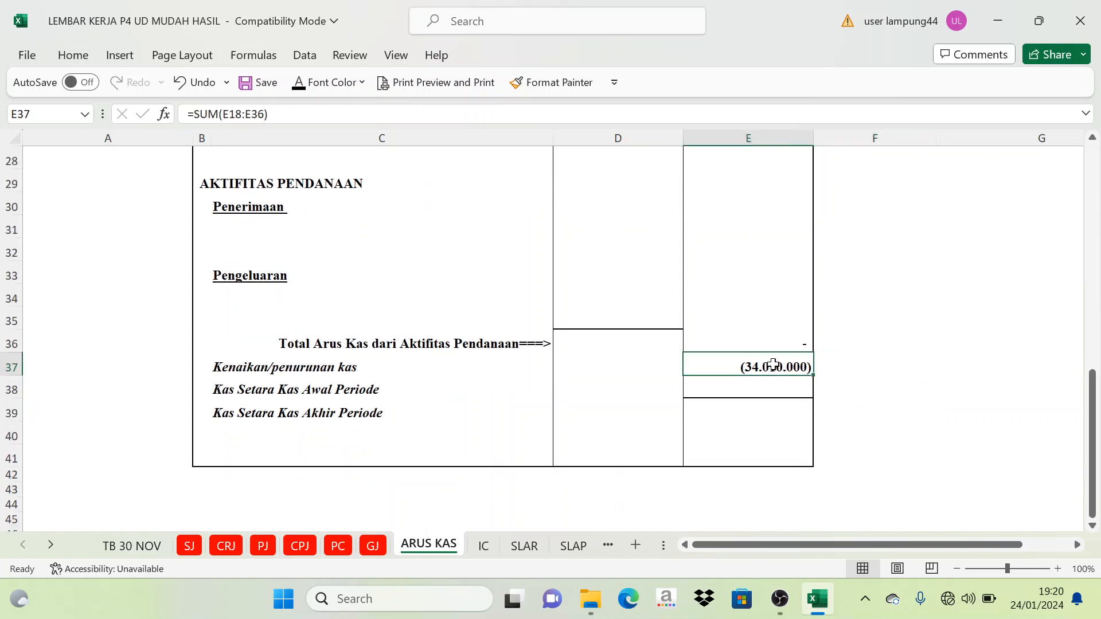
{"action": "left_click", "coordinate": [281, 367]}
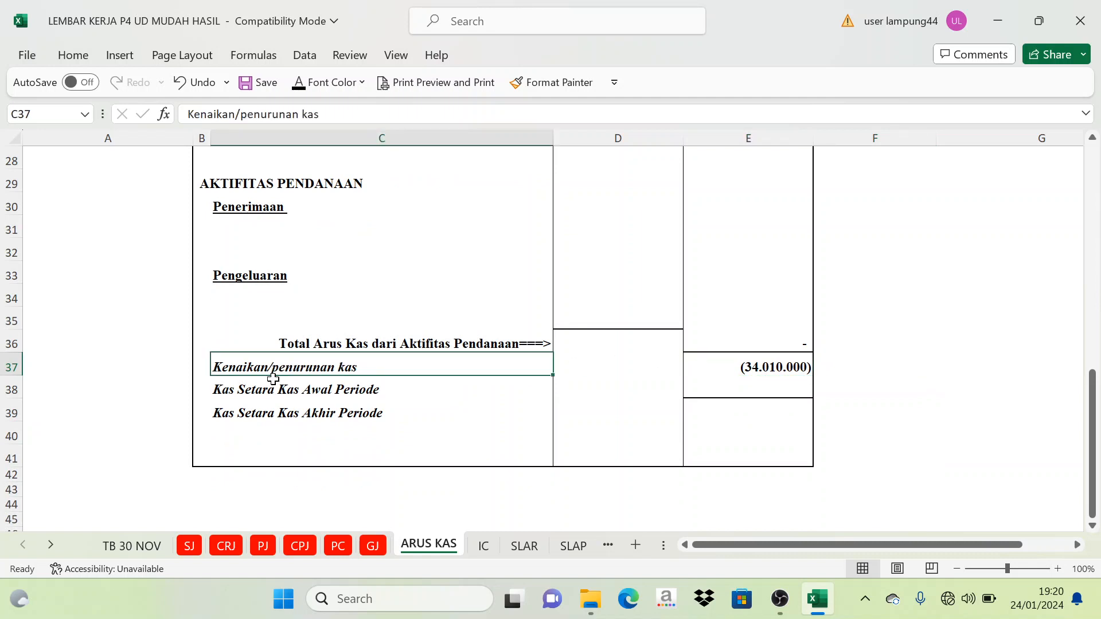
{"action": "left_click", "coordinate": [290, 412]}
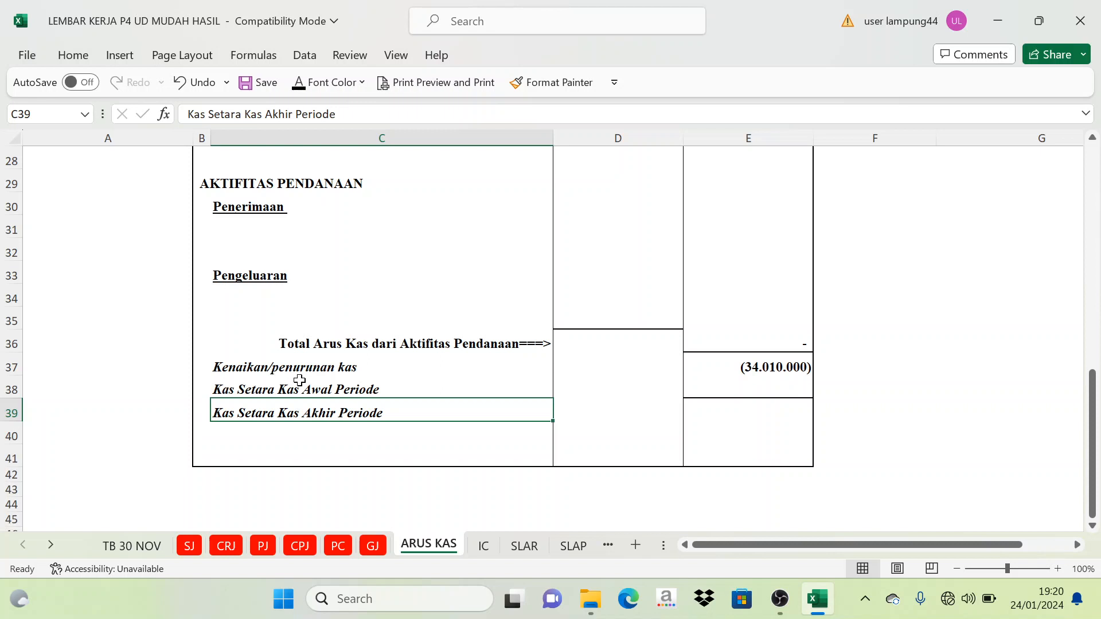
{"action": "left_click", "coordinate": [987, 338]}
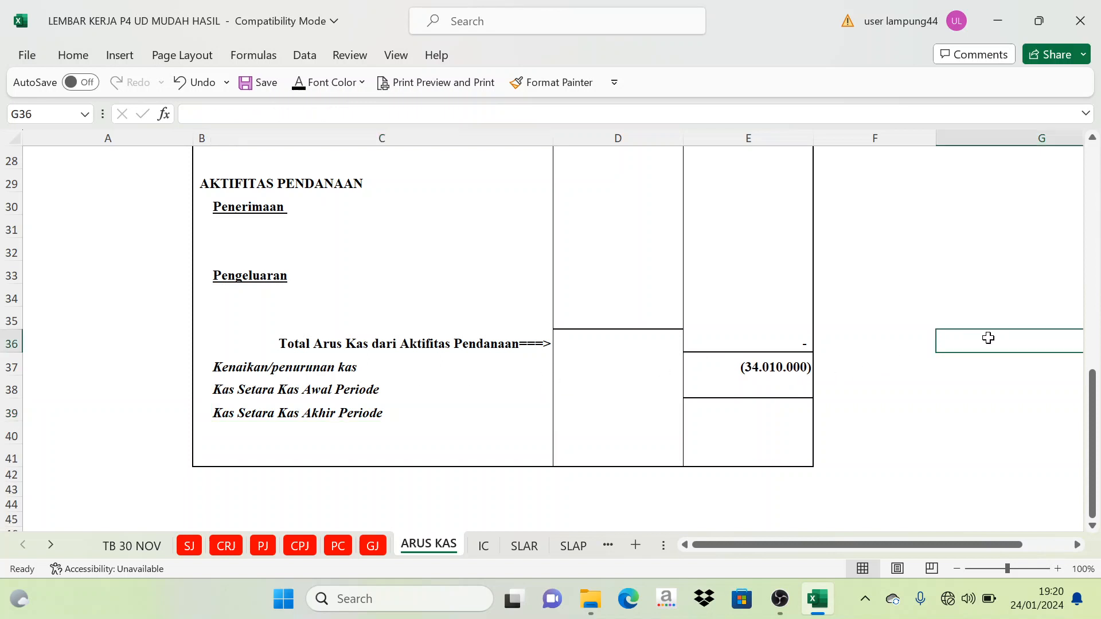
- Check the Kas Setara Kas Awal Periode formula in E38 against the TB 30 NOV trial balance and return to ARUS KAS
{"action": "left_click", "coordinate": [730, 380]}
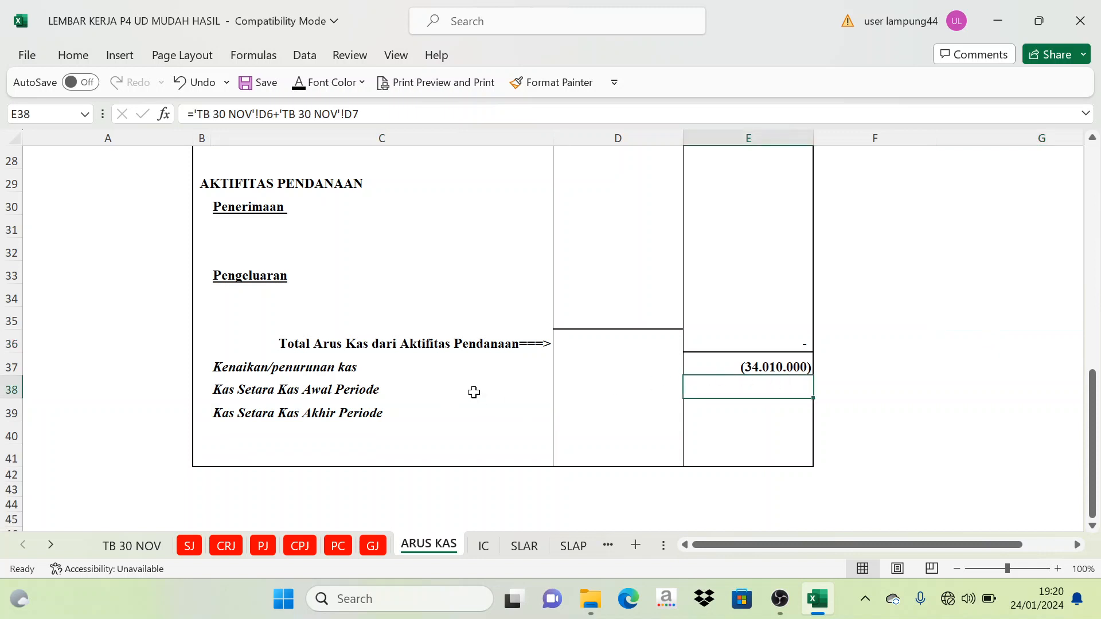
{"action": "left_click", "coordinate": [1018, 317]}
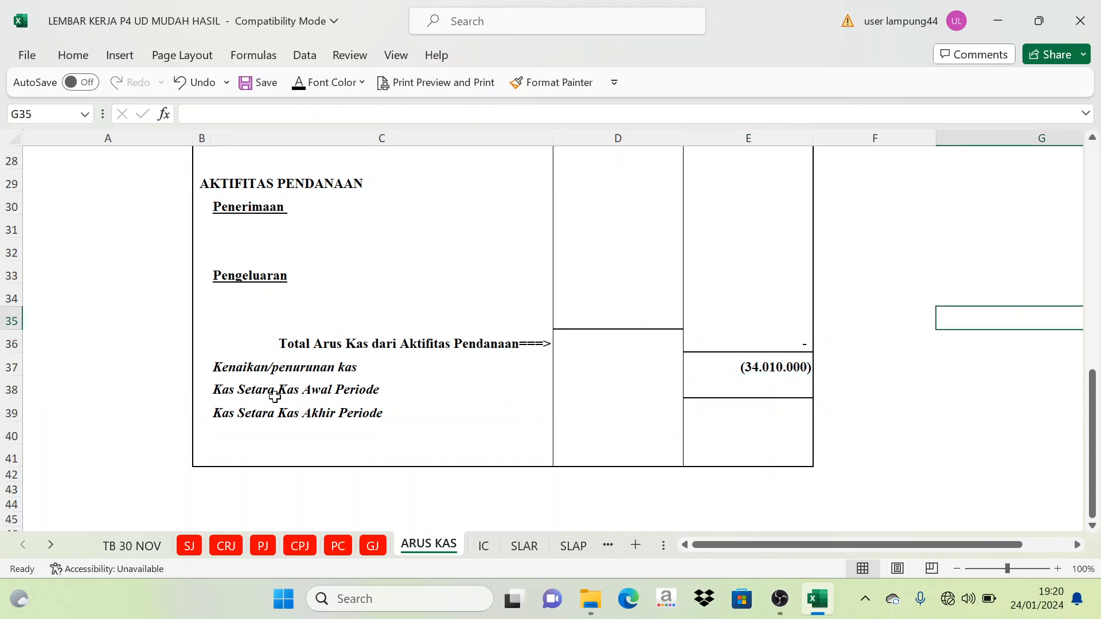
{"action": "left_click", "coordinate": [278, 396]}
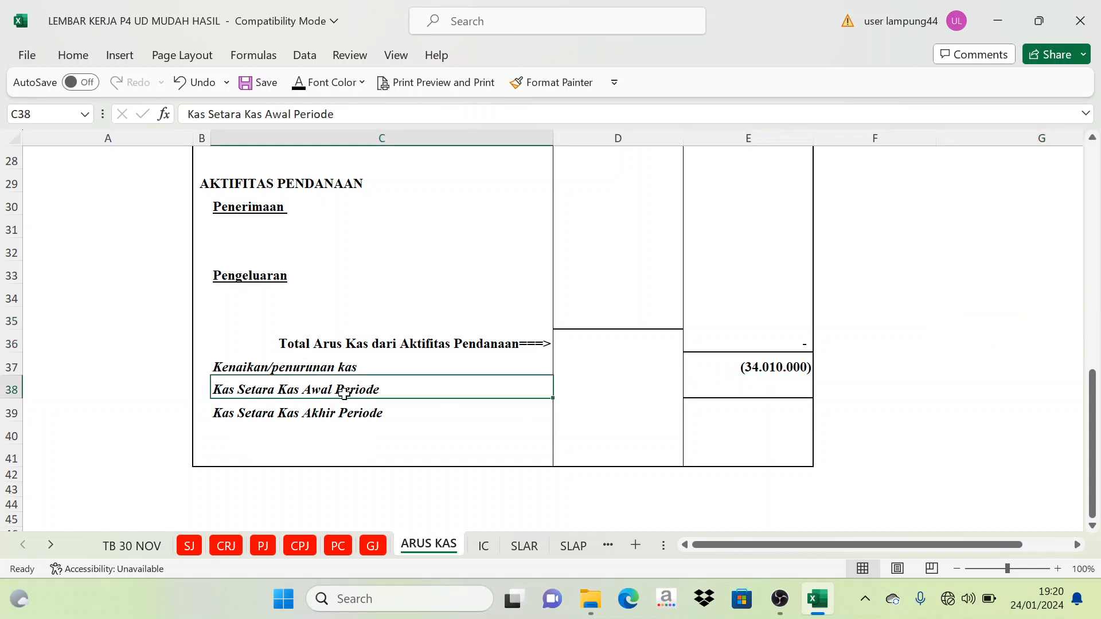
{"action": "left_click", "coordinate": [764, 394]}
{"action": "left_click", "coordinate": [887, 372]}
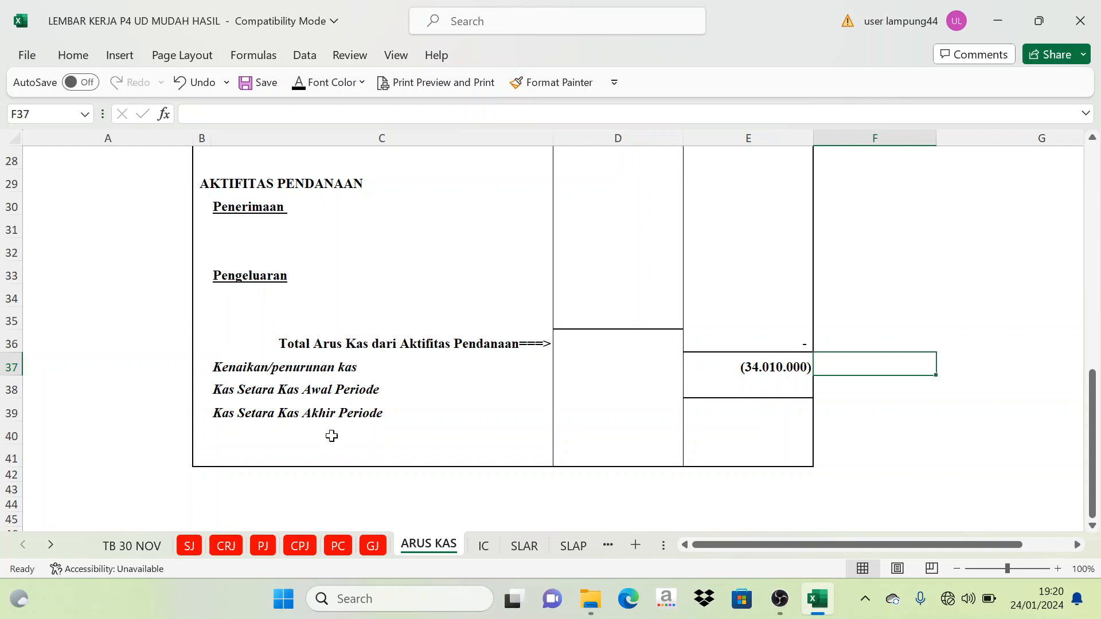
{"action": "left_click", "coordinate": [132, 547]}
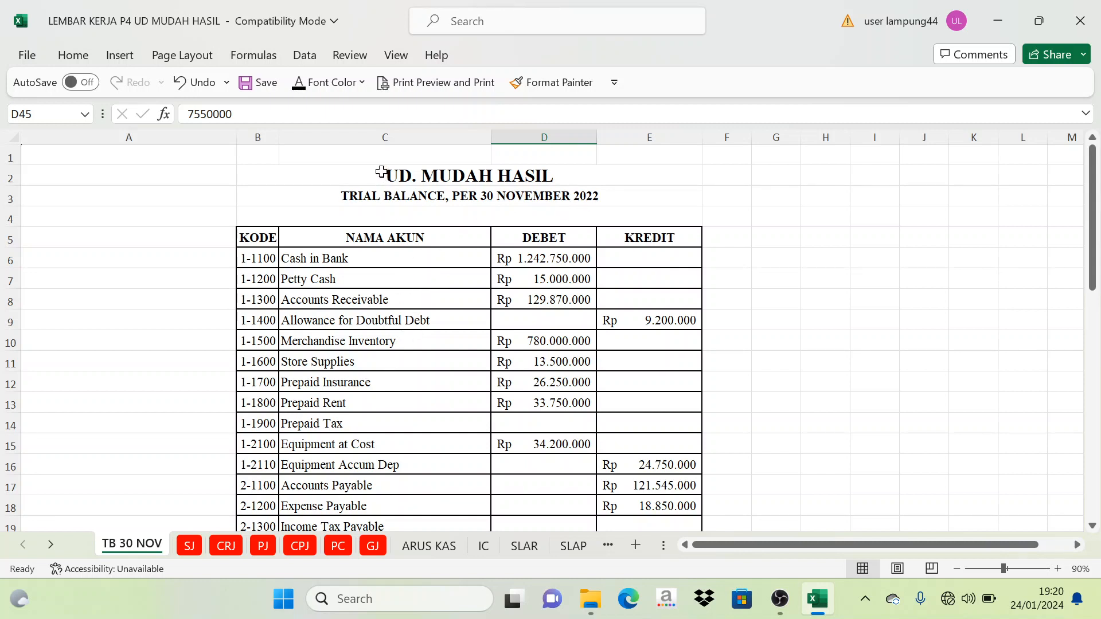
{"action": "left_click", "coordinate": [267, 177]}
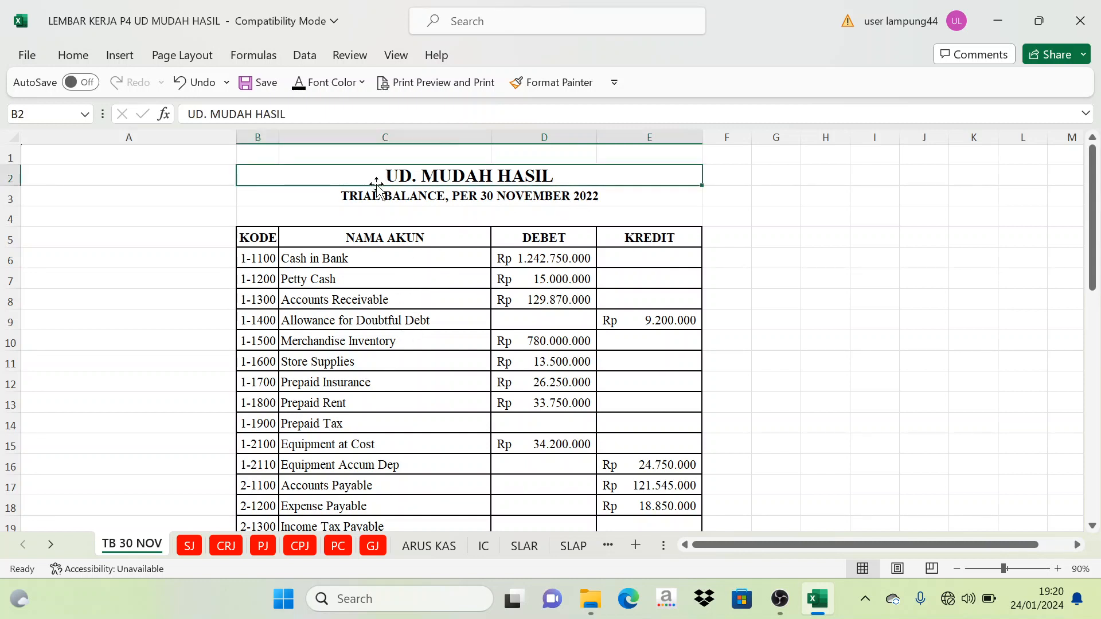
{"action": "left_click", "coordinate": [752, 262]}
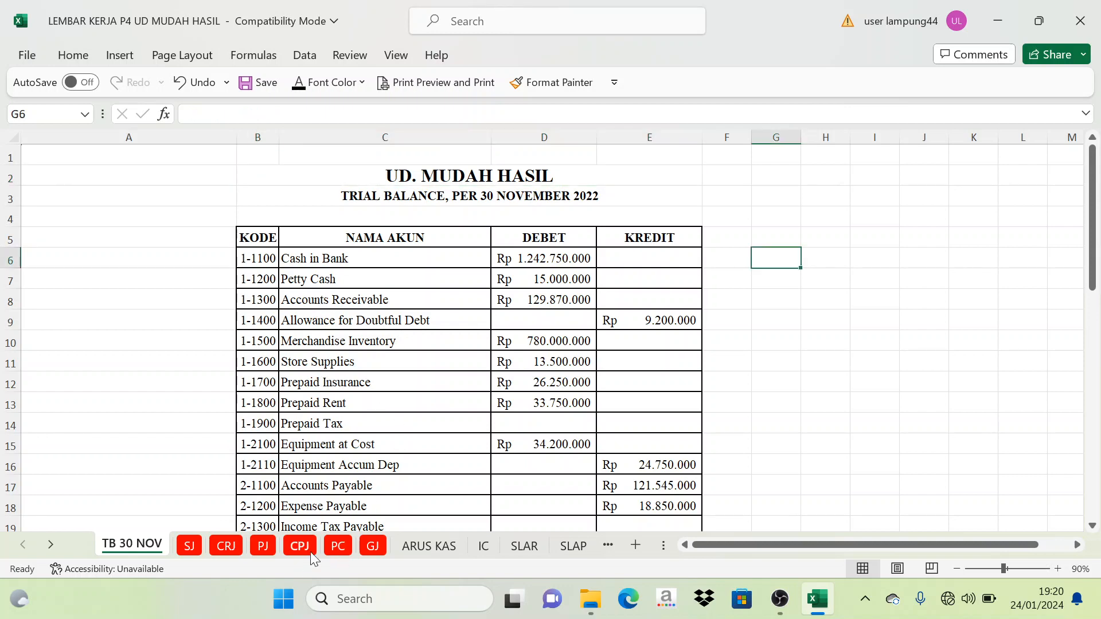
{"action": "left_click", "coordinate": [409, 548]}
{"action": "scroll", "coordinate": [384, 360], "scroll_direction": "up", "scroll_amount": 10}
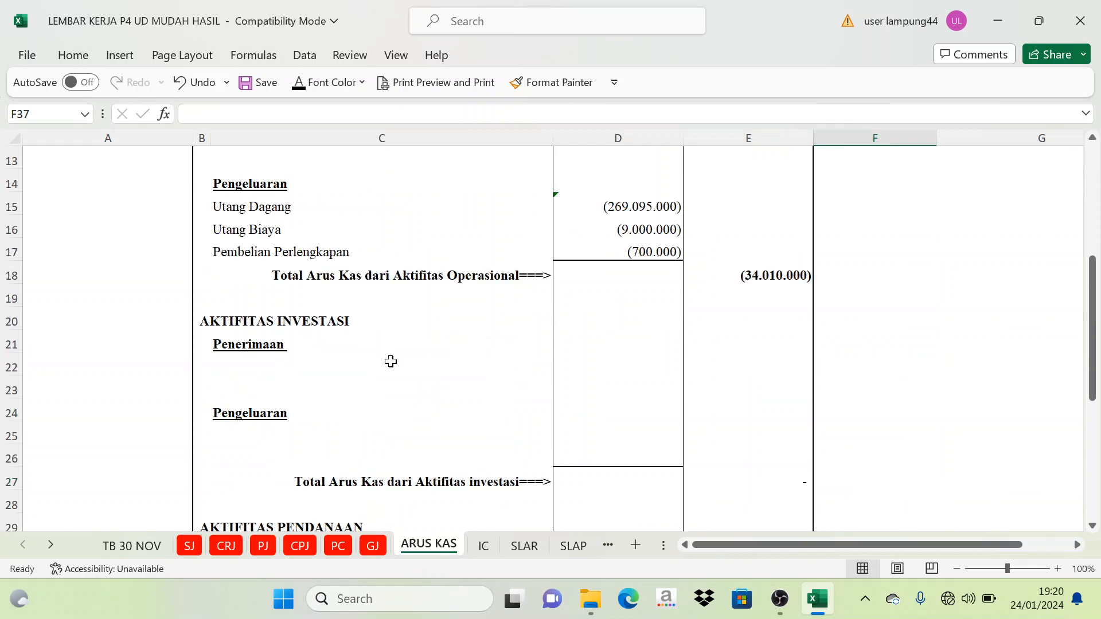
- Review the ARUS KAS report and examine the Cash in Bank and Petty Cash debit balances in D6:D7 of TB 30 NOV
{"action": "scroll", "coordinate": [327, 344], "scroll_direction": "down", "scroll_amount": 6}
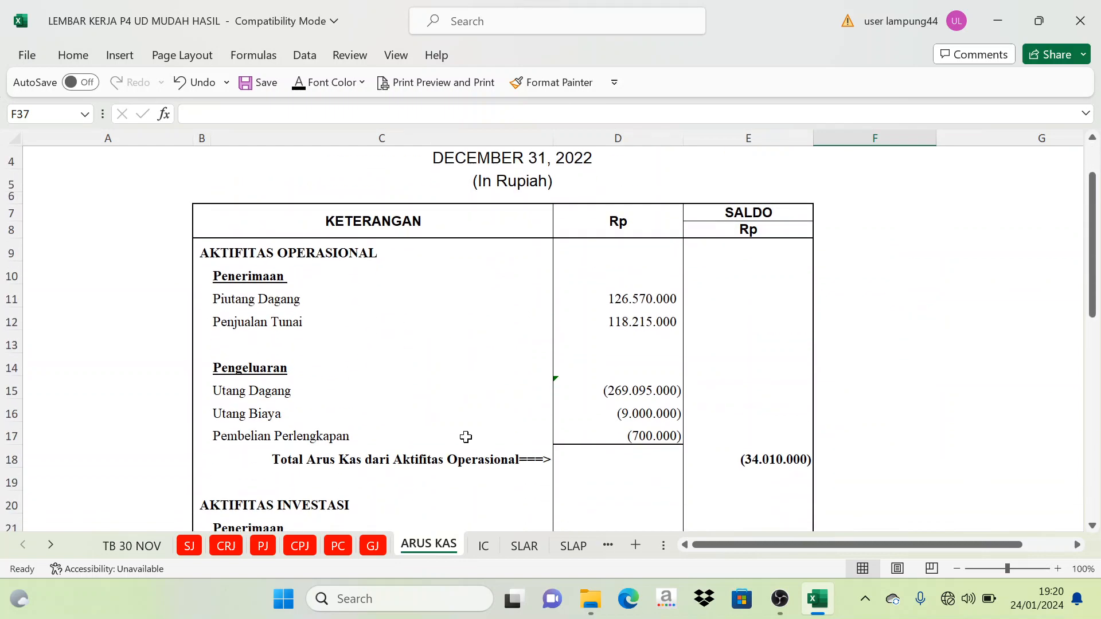
{"action": "scroll", "coordinate": [469, 443], "scroll_direction": "down", "scroll_amount": 3}
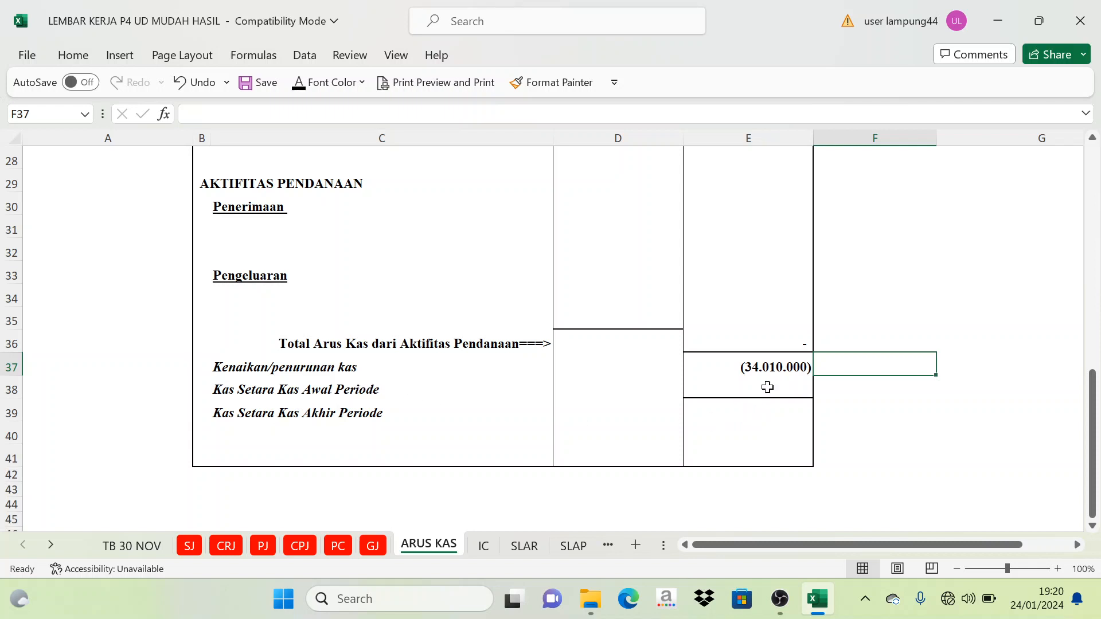
{"action": "left_click", "coordinate": [767, 387]}
{"action": "left_click", "coordinate": [147, 546]}
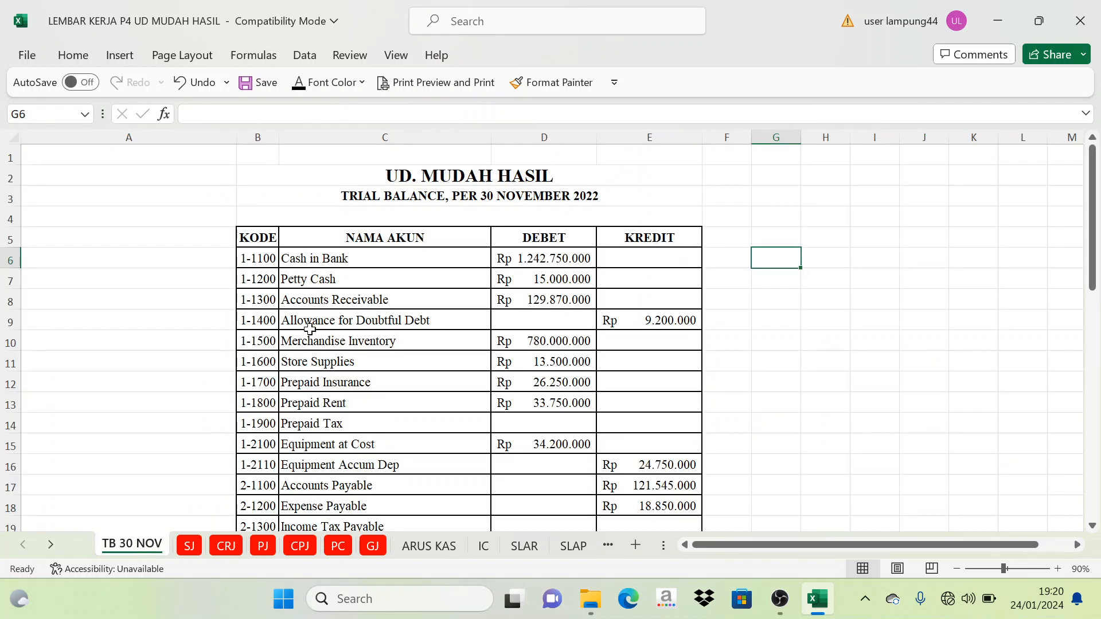
{"action": "left_click", "coordinate": [557, 261]}
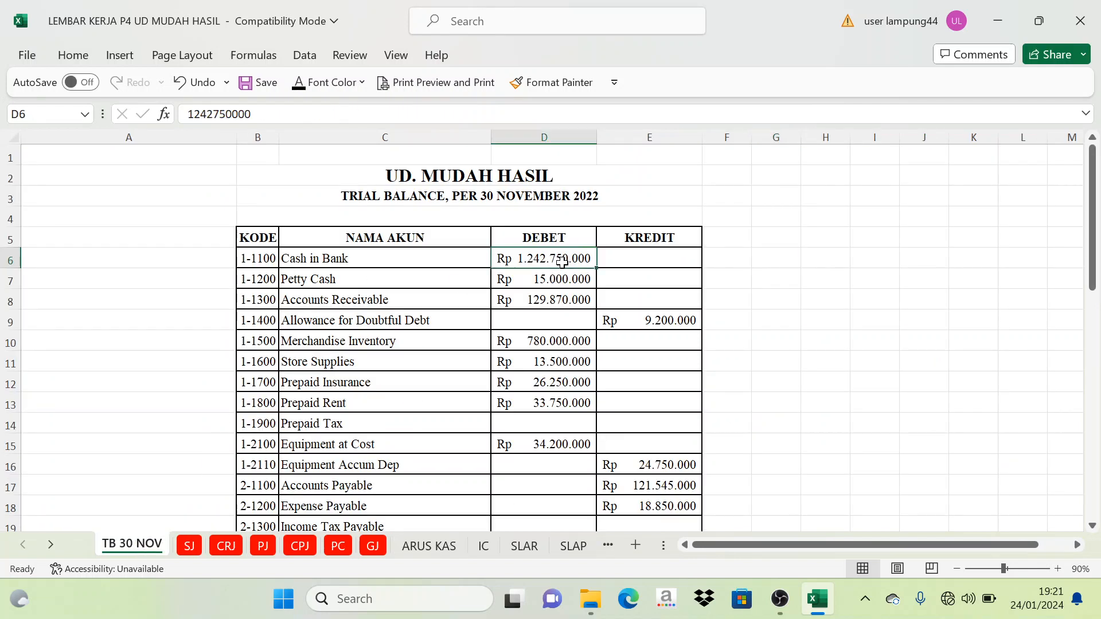
{"action": "left_click", "coordinate": [555, 279]}
{"action": "left_click", "coordinate": [759, 267]}
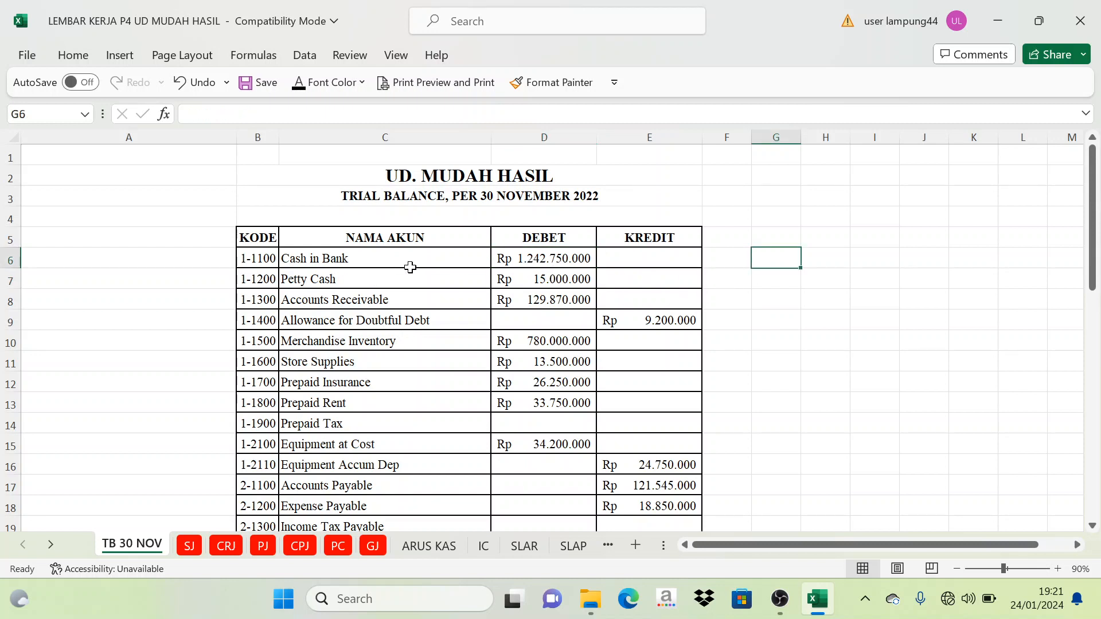
{"action": "left_click_drag", "start_coordinate": [526, 259], "coordinate": [536, 278]}
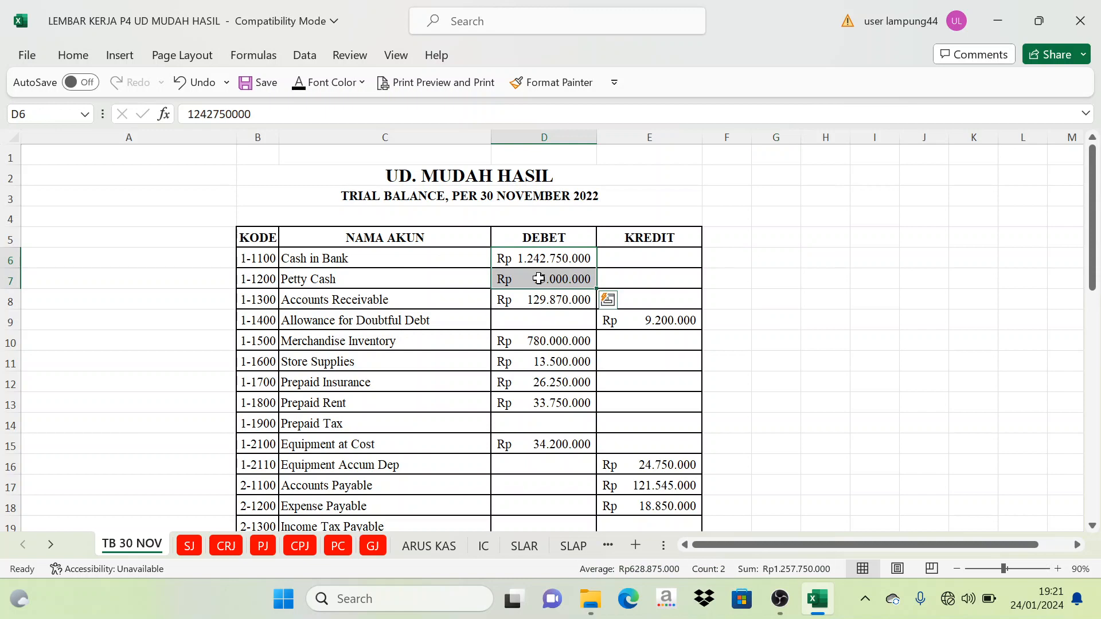
- Return to ARUS KAS and apply the black font color to the Kas Setara Kas Awal Periode amount in E38
{"action": "left_click", "coordinate": [444, 548]}
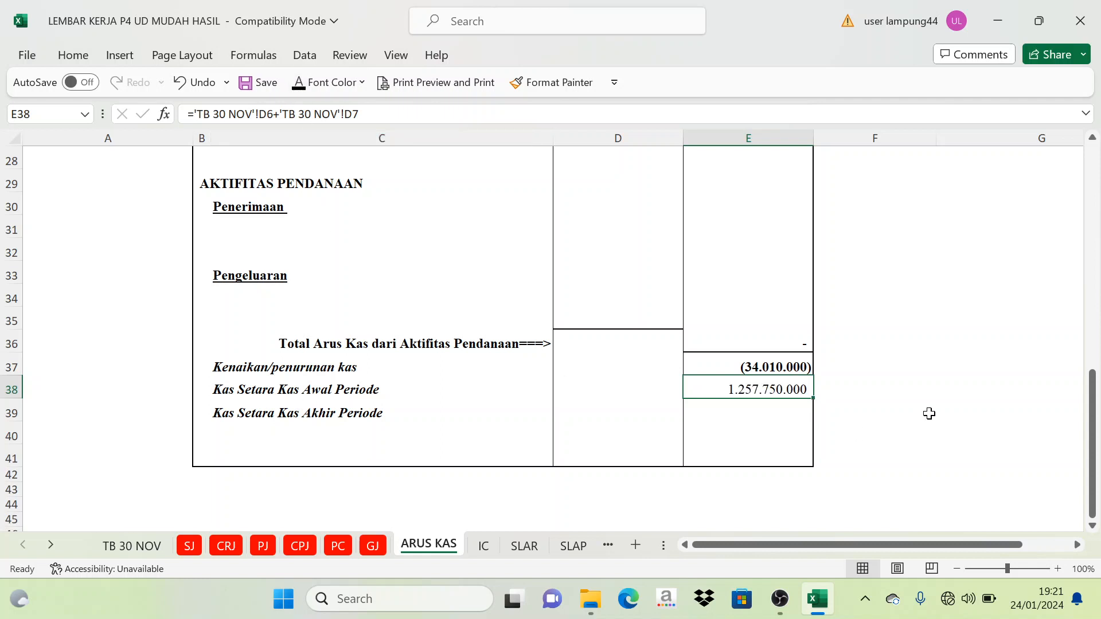
{"action": "left_click", "coordinate": [958, 370]}
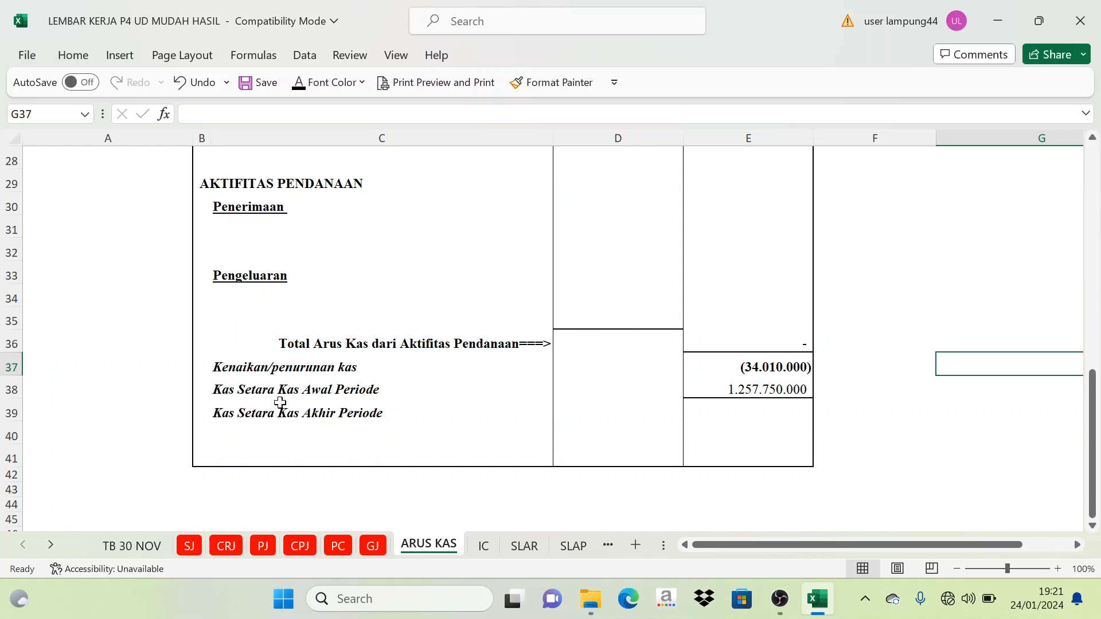
{"action": "left_click", "coordinate": [890, 363]}
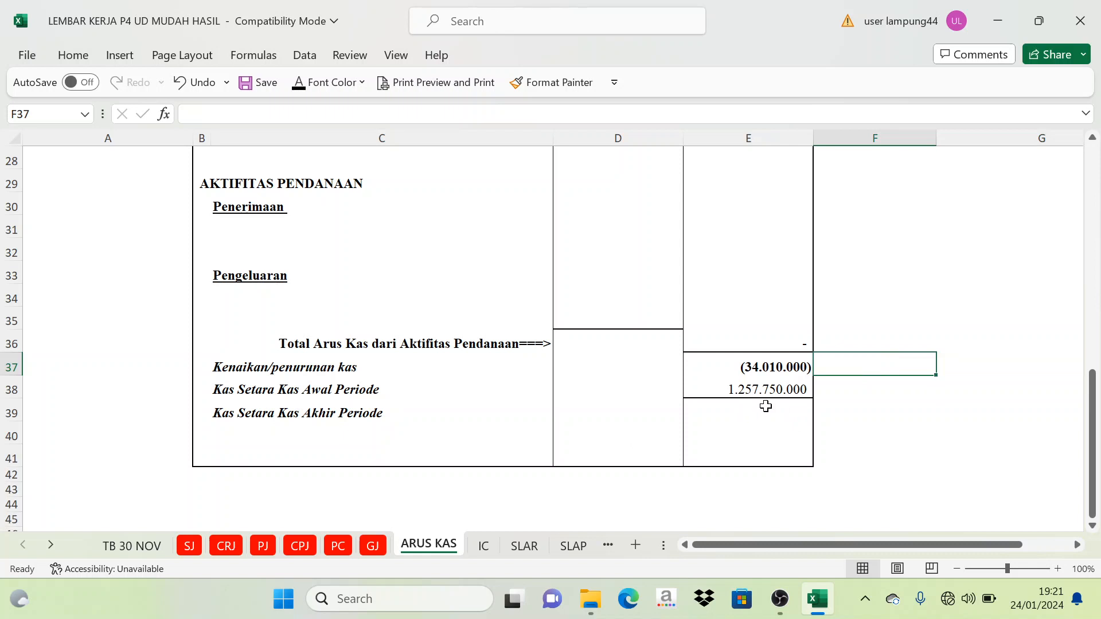
- Examine the cash change in E37 and the beginning cash in E38 as the components of ending cash
{"action": "left_click", "coordinate": [914, 395]}
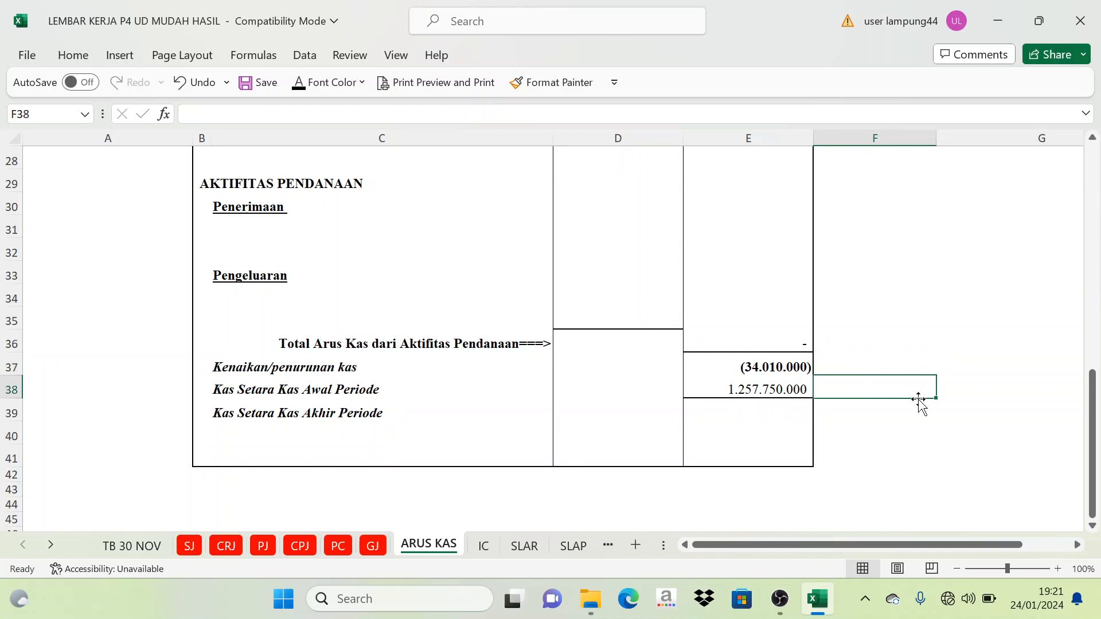
{"action": "left_click", "coordinate": [926, 301]}
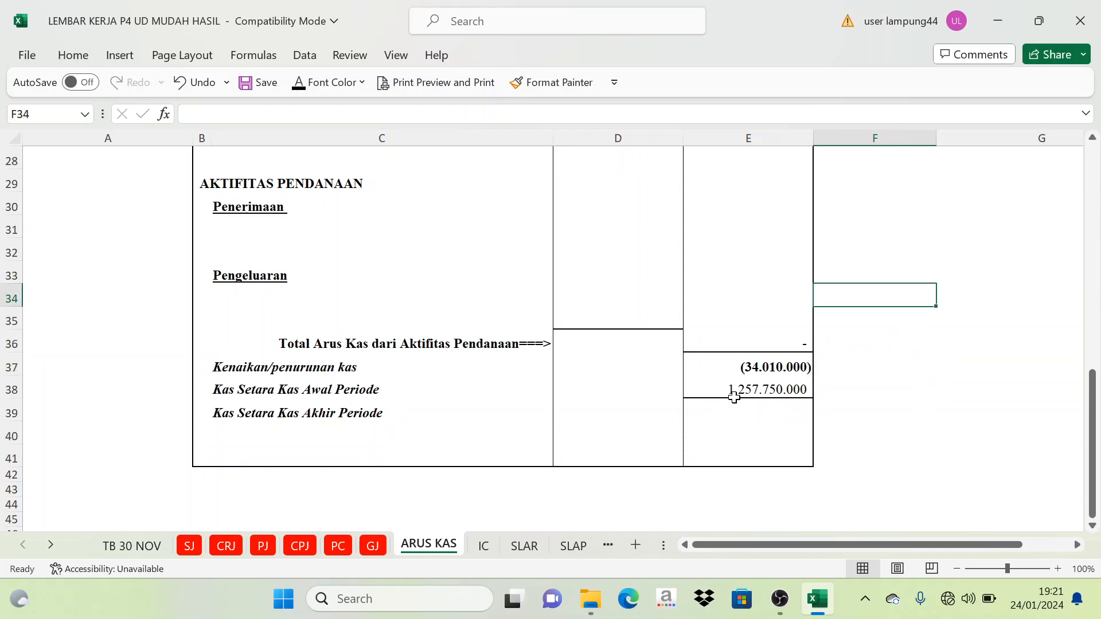
{"action": "left_click", "coordinate": [744, 385]}
{"action": "left_click", "coordinate": [869, 384]}
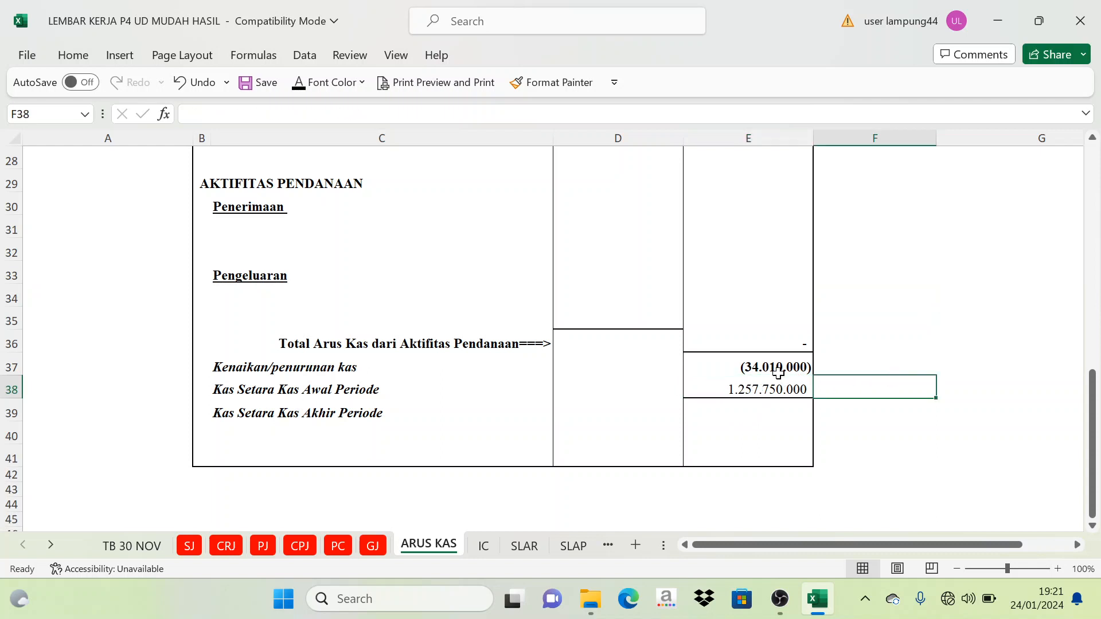
{"action": "left_click", "coordinate": [778, 369]}
{"action": "left_click_drag", "start_coordinate": [778, 369], "coordinate": [777, 376]}
{"action": "left_click", "coordinate": [823, 359]}
{"action": "left_click", "coordinate": [870, 346]}
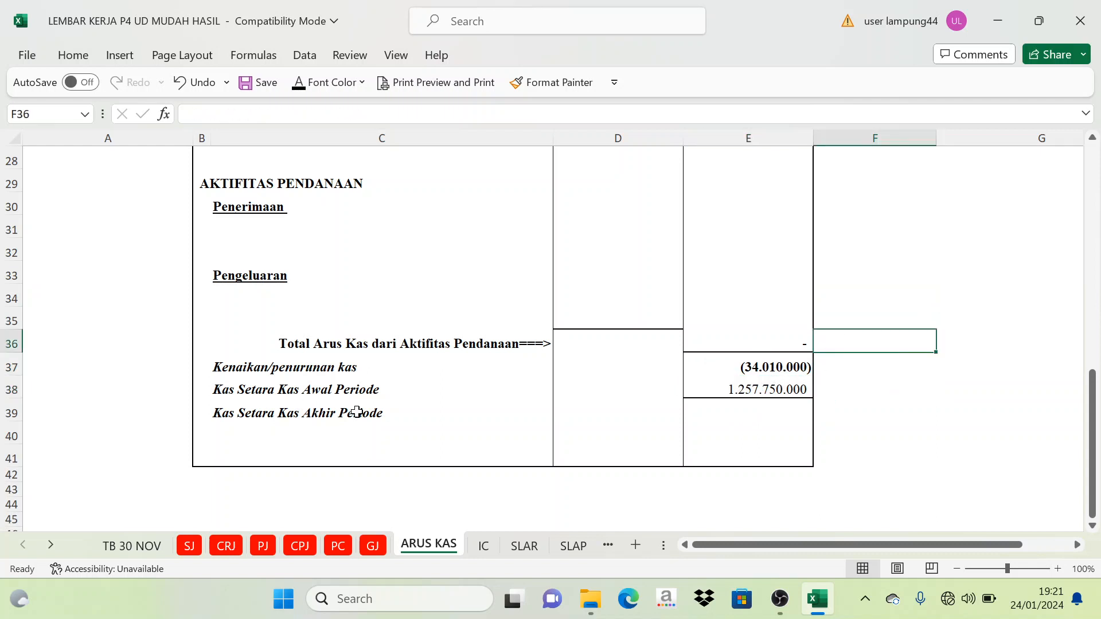
- Apply the black font color to the Kas Setara Kas Akhir Periode amount in E39
{"action": "left_click", "coordinate": [745, 404]}
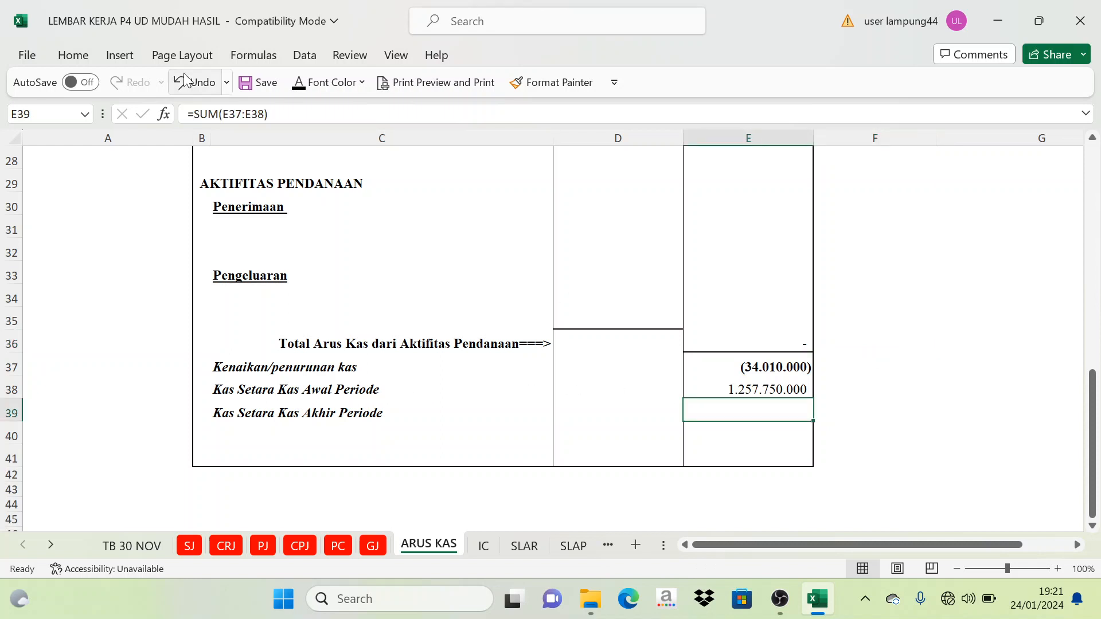
{"action": "left_click", "coordinate": [311, 89]}
{"action": "left_click", "coordinate": [321, 109]}
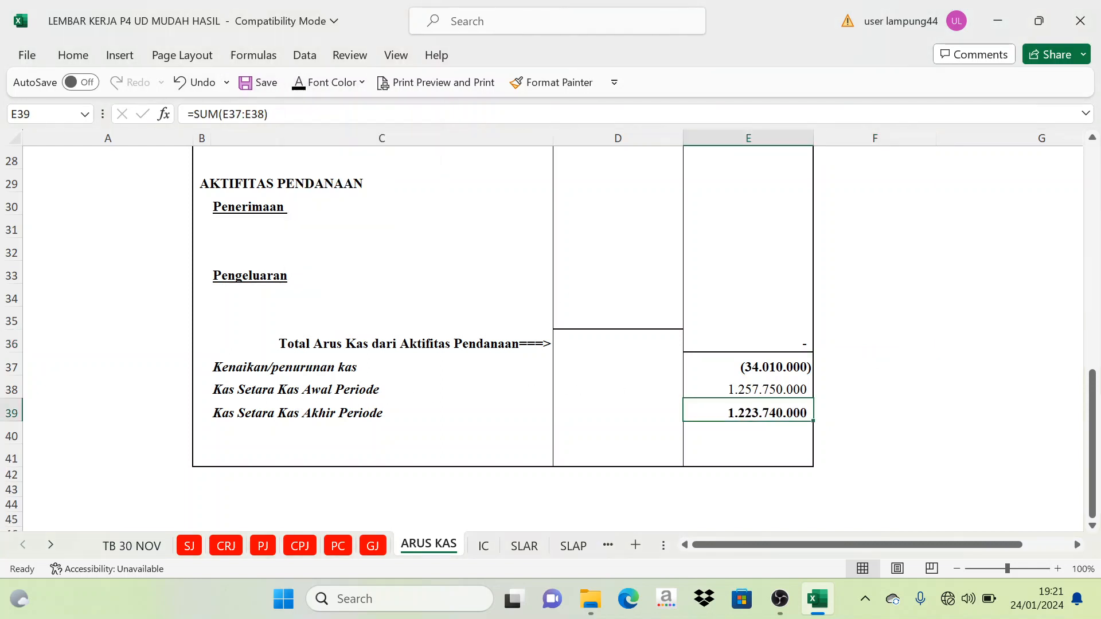
{"action": "left_click", "coordinate": [964, 298]}
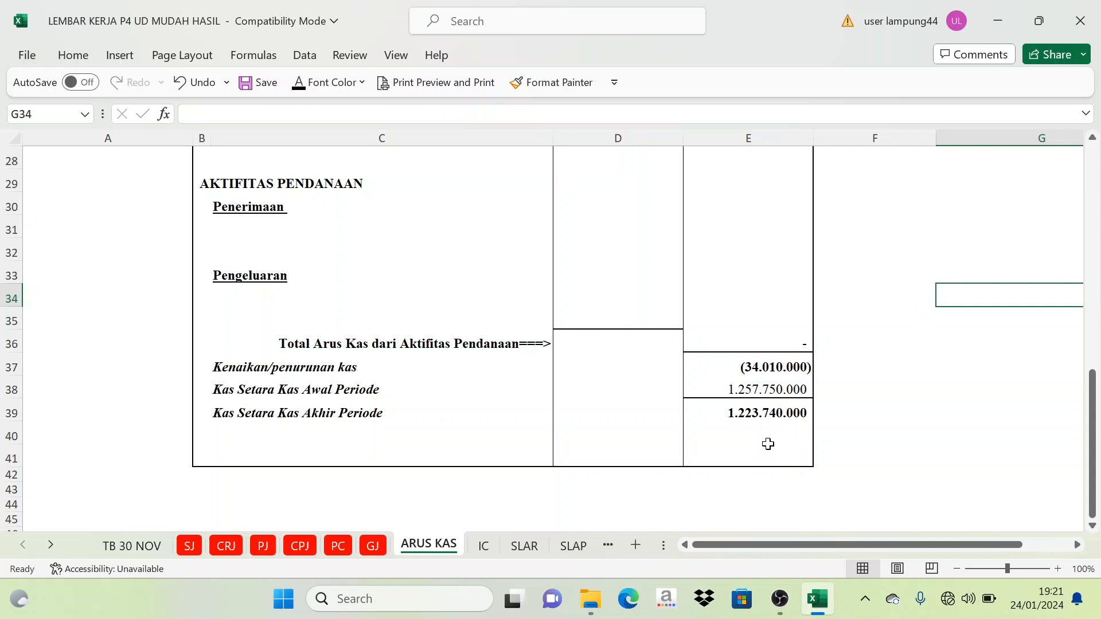
- Examine the Kas Setara Kas Akhir Periode label in C39 and its SUM formula in E39
{"action": "left_click", "coordinate": [848, 407]}
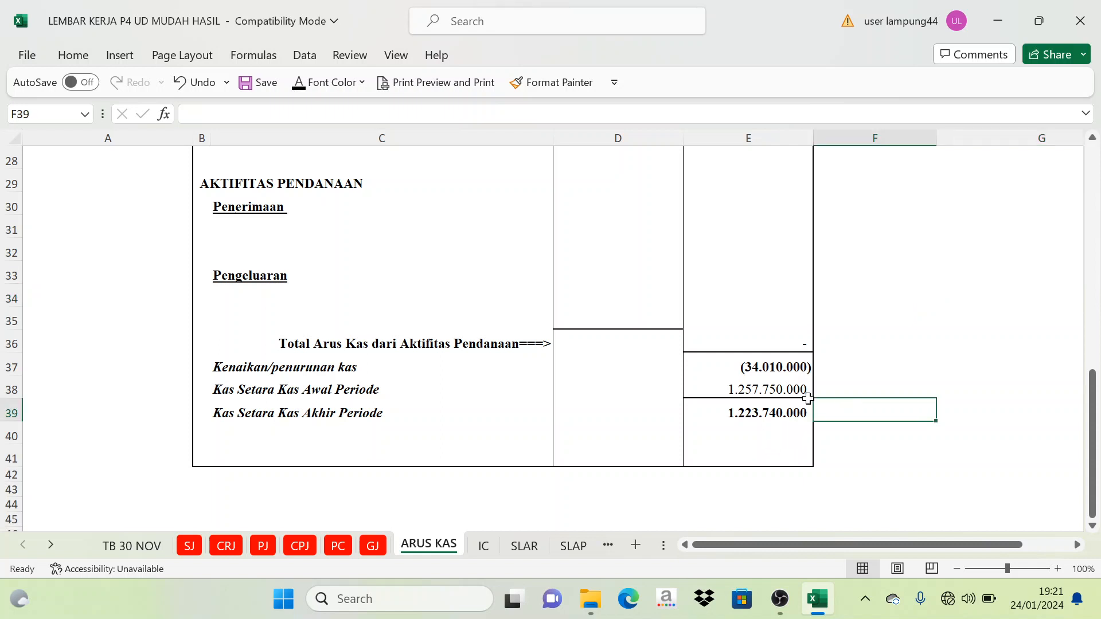
{"action": "left_click", "coordinate": [734, 417]}
{"action": "left_click", "coordinate": [255, 410]}
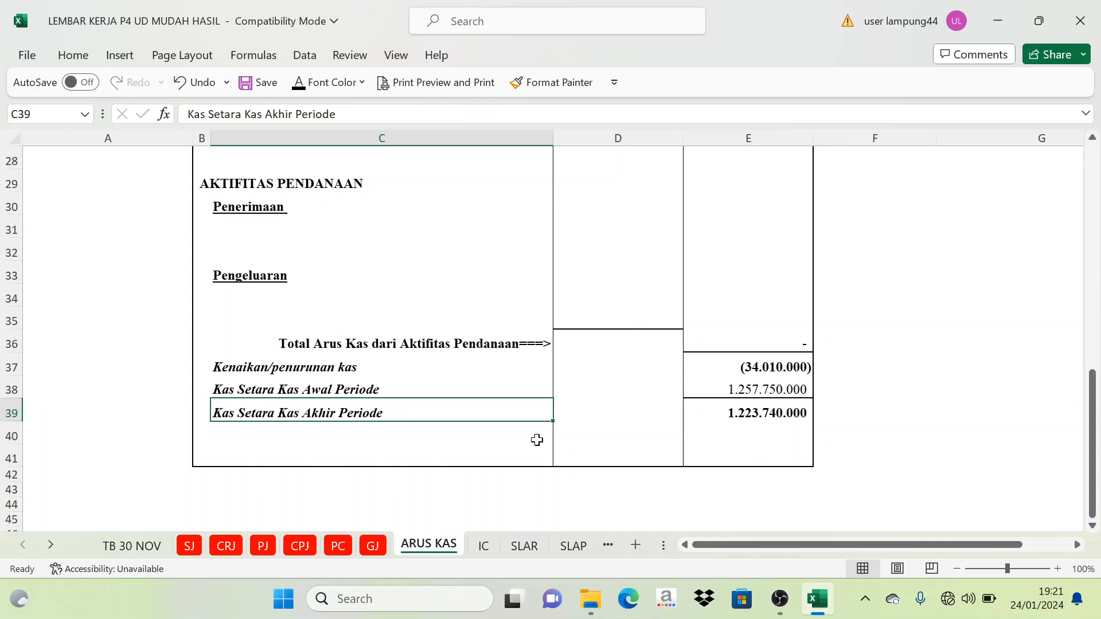
{"action": "left_click", "coordinate": [944, 406]}
{"action": "left_click", "coordinate": [773, 419]}
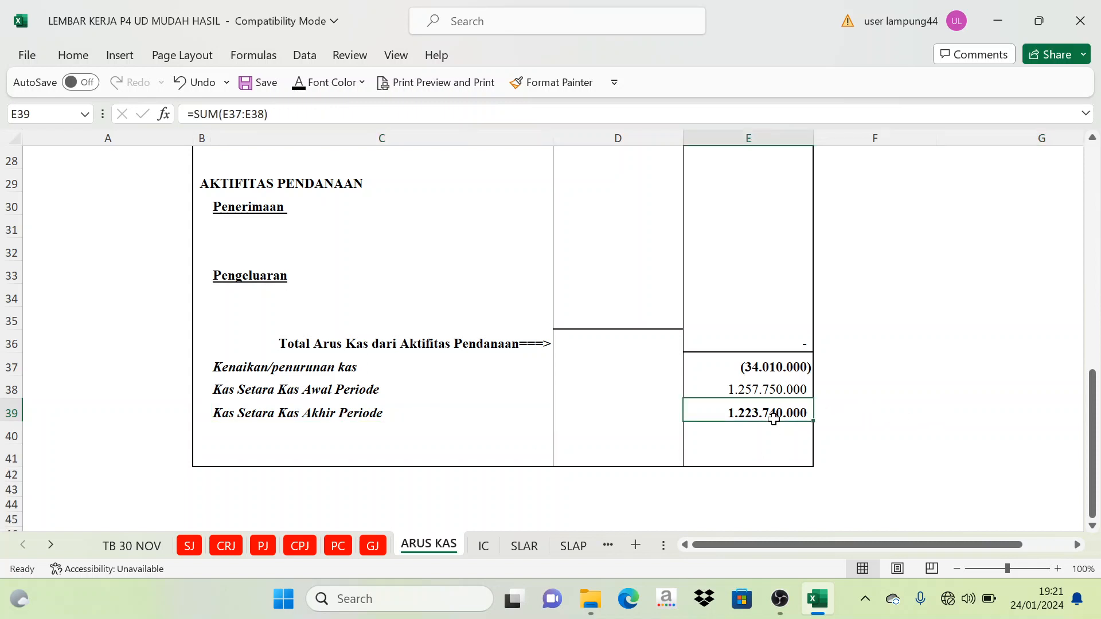
{"action": "left_click", "coordinate": [875, 431]}
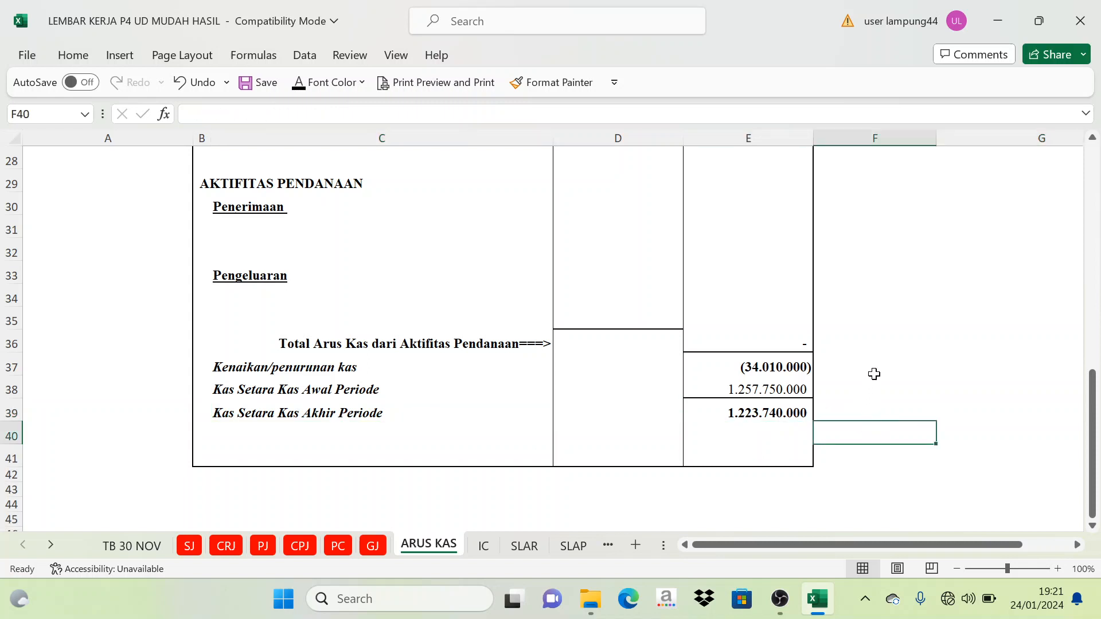
{"action": "left_click", "coordinate": [740, 413]}
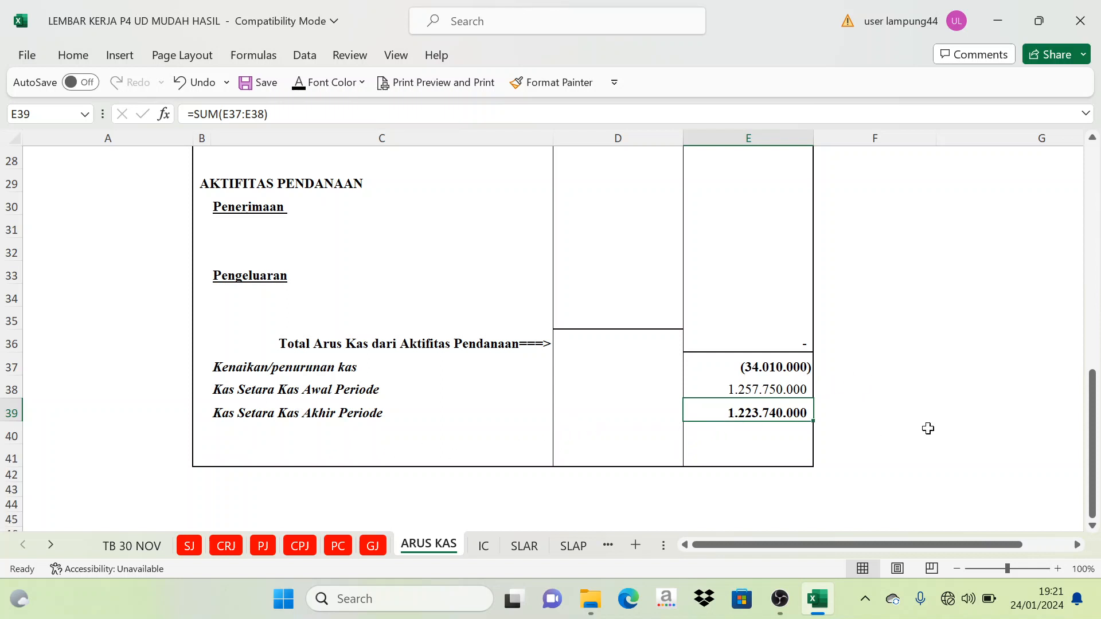
{"action": "left_click", "coordinate": [976, 404]}
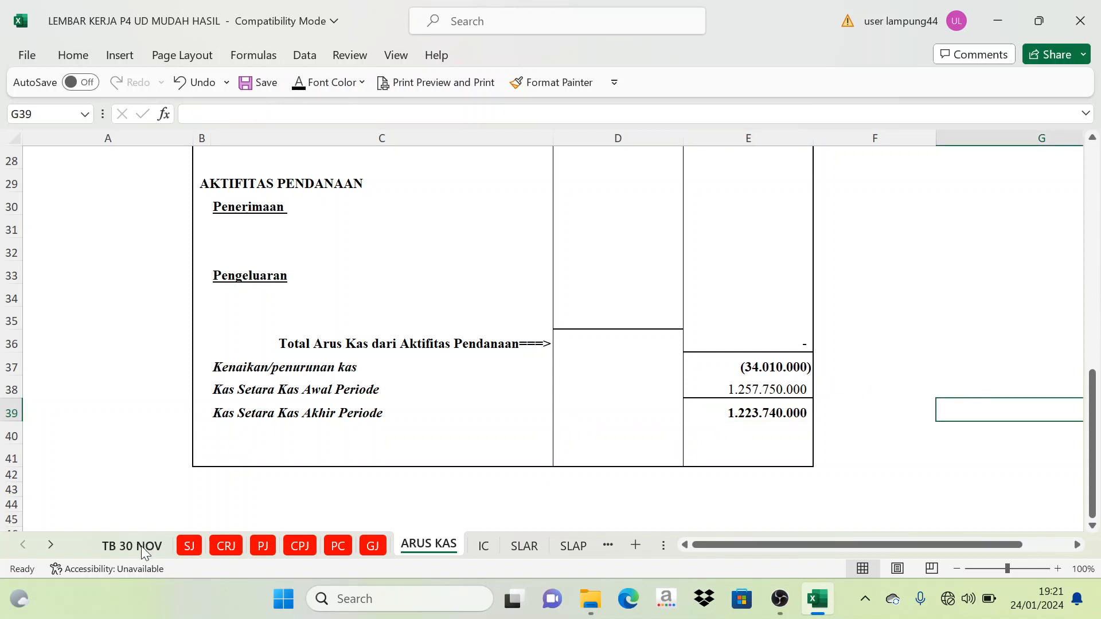
- Open the NL worksheet and examine the sum of the first two Neraca debit balances in L8:L9
{"action": "left_click", "coordinate": [50, 545]}
{"action": "left_click", "coordinate": [49, 545]}
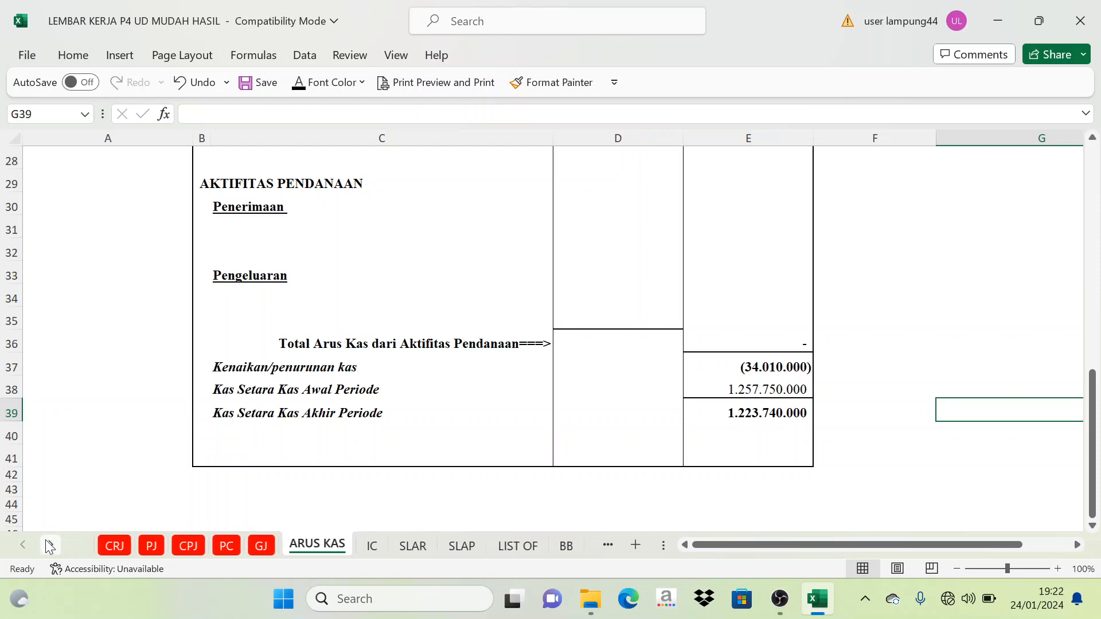
{"action": "left_click", "coordinate": [50, 545]}
{"action": "left_click", "coordinate": [50, 545]}
{"action": "left_click", "coordinate": [50, 546]}
{"action": "left_click", "coordinate": [513, 547]}
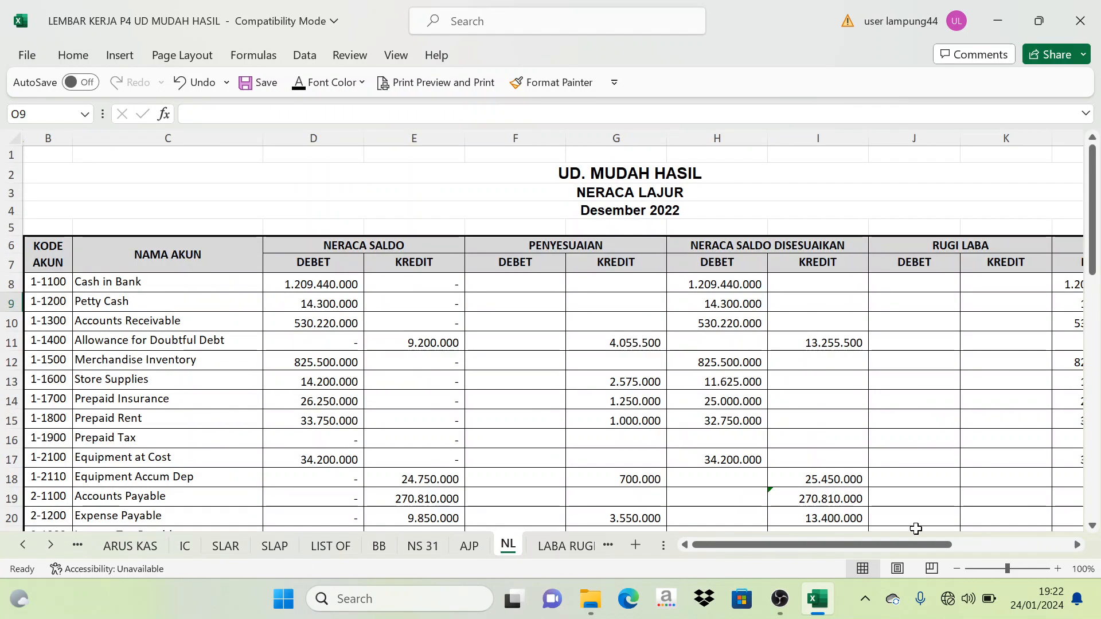
{"action": "left_click_drag", "start_coordinate": [903, 546], "coordinate": [1001, 545]}
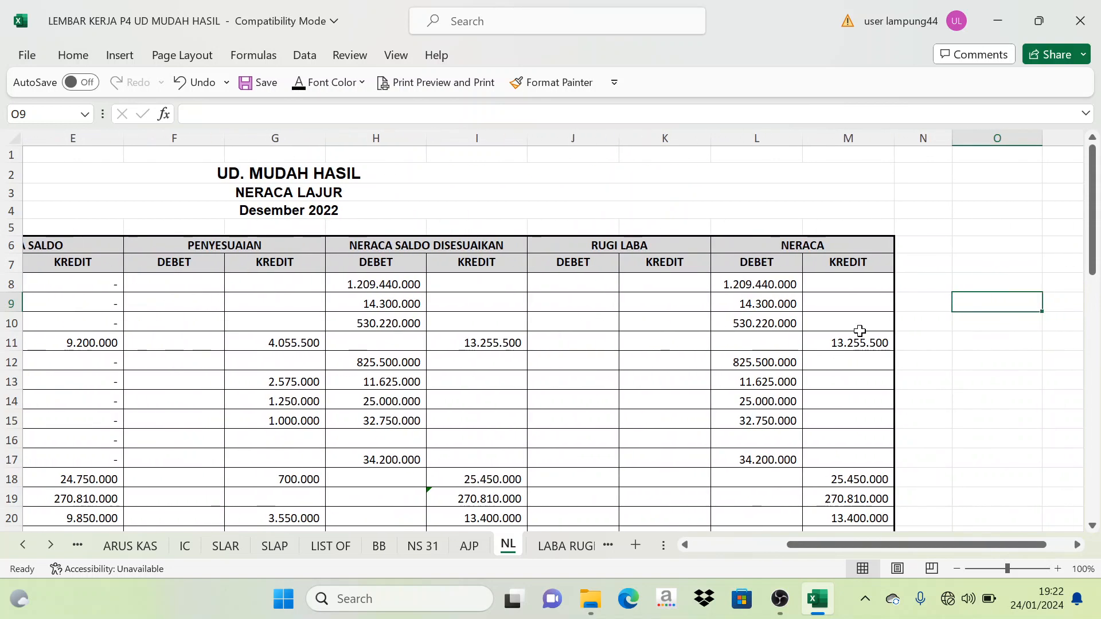
{"action": "left_click", "coordinate": [818, 243]}
{"action": "left_click_drag", "start_coordinate": [767, 284], "coordinate": [767, 304]}
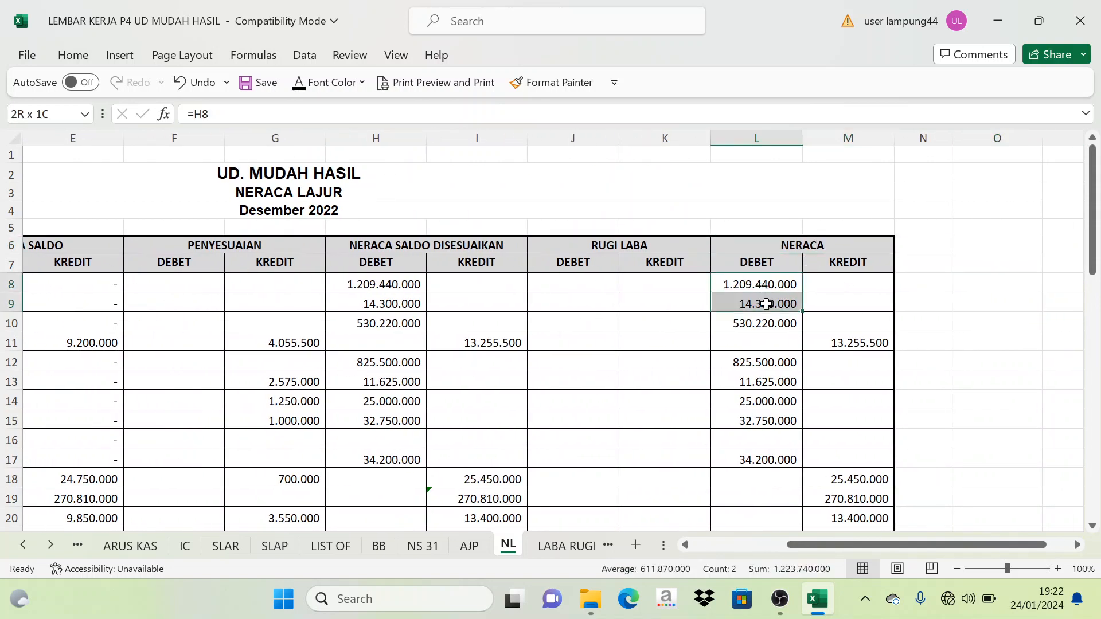
{"action": "left_click", "coordinate": [912, 290]}
{"action": "key", "text": "Right"}
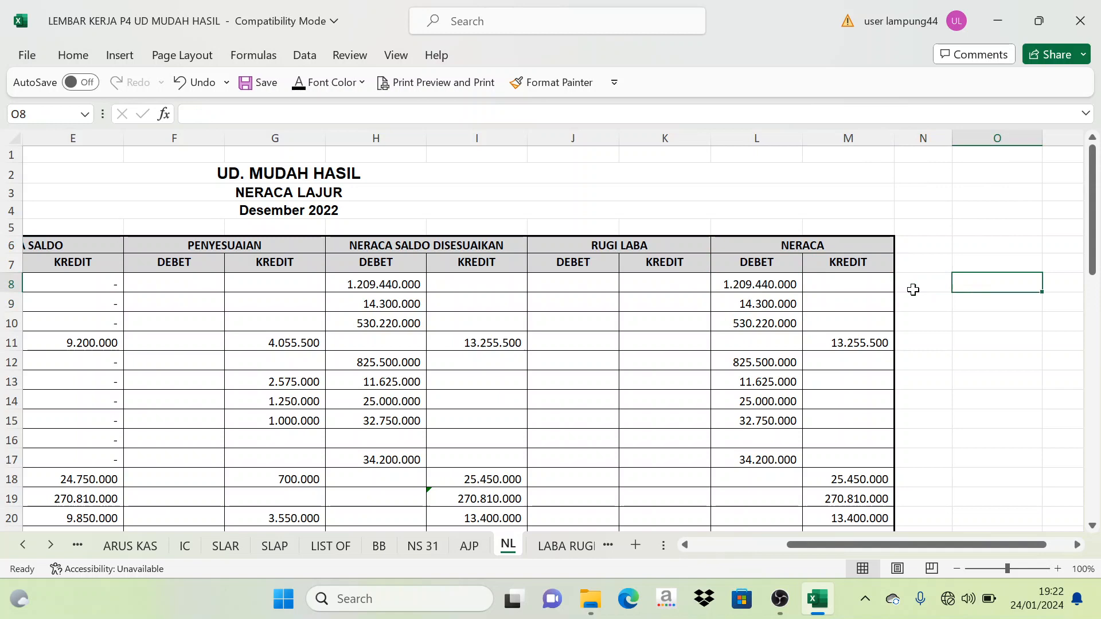
- Match the Neraca debit amounts in L8:L9 to the Cash in Bank and Petty Cash account names
{"action": "left_click", "coordinate": [782, 287]}
{"action": "left_click_drag", "start_coordinate": [924, 546], "coordinate": [737, 509]}
{"action": "left_click", "coordinate": [869, 306]}
{"action": "left_click_drag", "start_coordinate": [156, 282], "coordinate": [158, 303]}
{"action": "left_click_drag", "start_coordinate": [887, 543], "coordinate": [983, 551]}
{"action": "left_click_drag", "start_coordinate": [762, 283], "coordinate": [772, 314]}
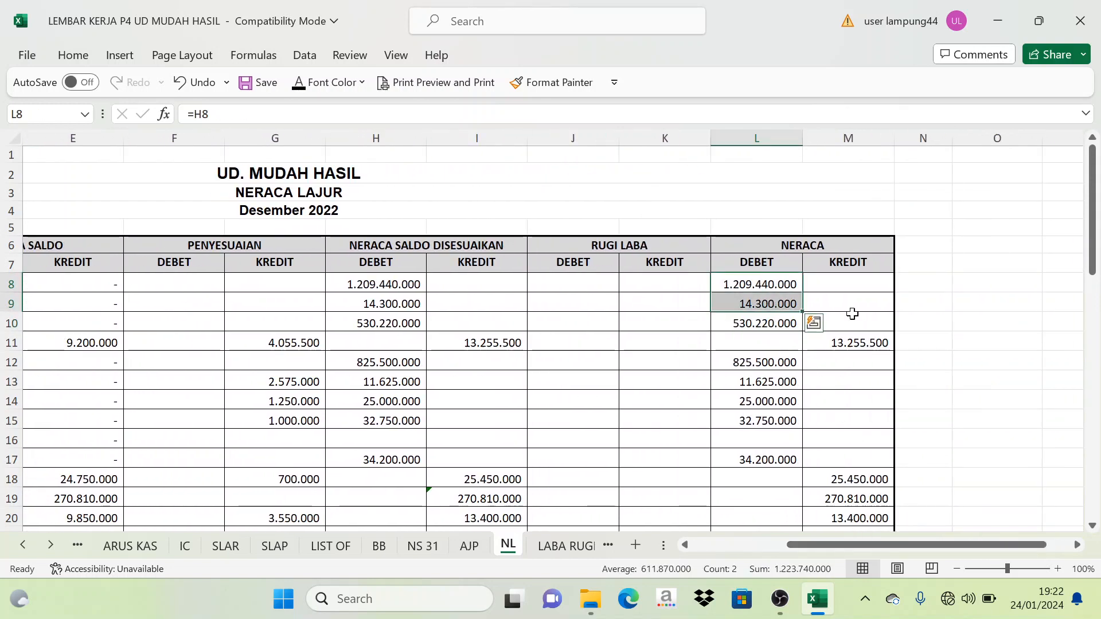
- Add the Cash in Bank and Petty Cash balances in O8 of NL with the formula =L8+L9
{"action": "left_click", "coordinate": [986, 292]}
{"action": "type", "text": "="}
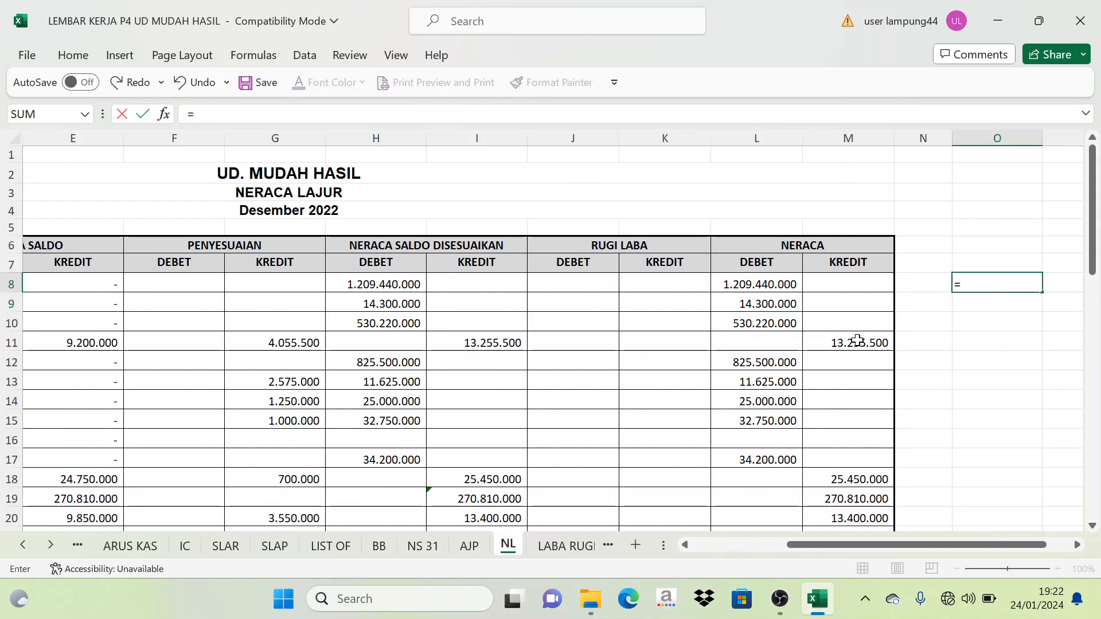
{"action": "left_click", "coordinate": [765, 285]}
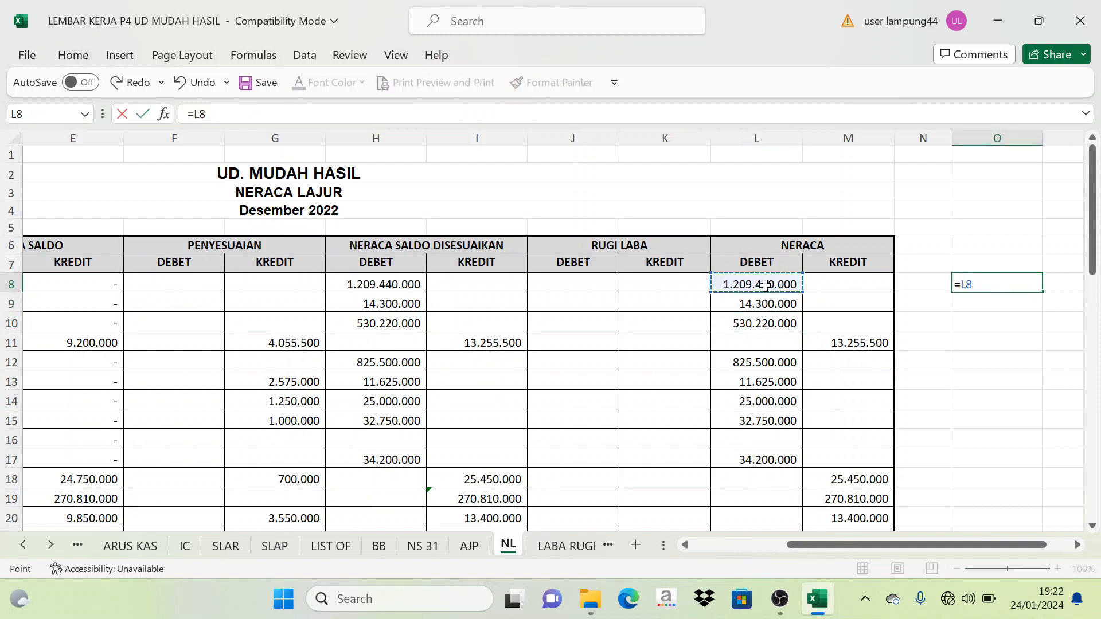
{"action": "type", "text": "+"}
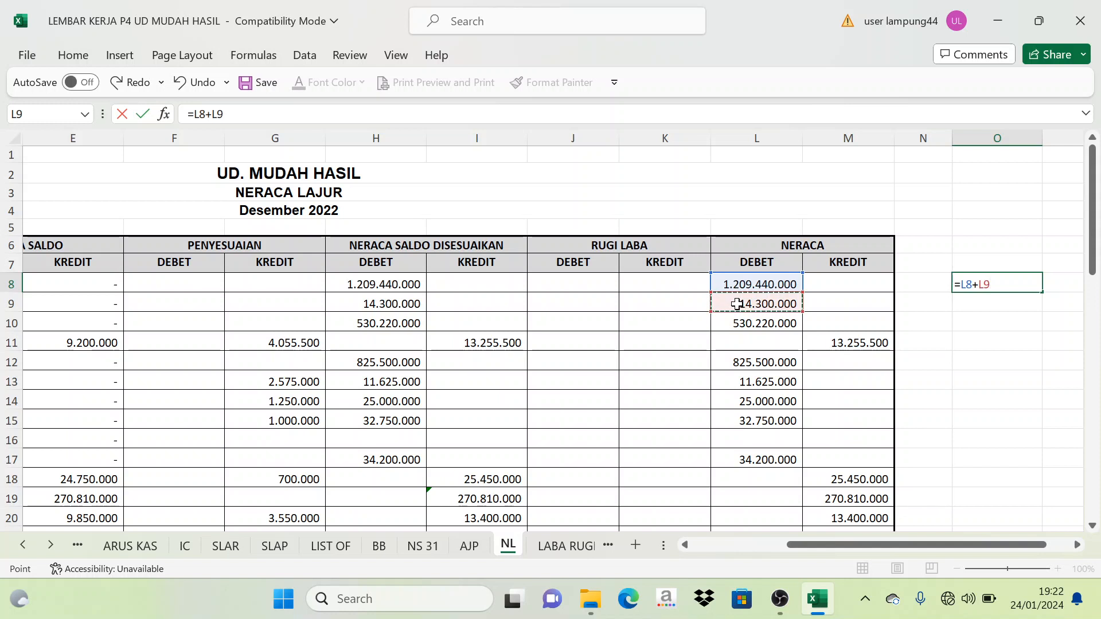
{"action": "key", "text": "Return"}
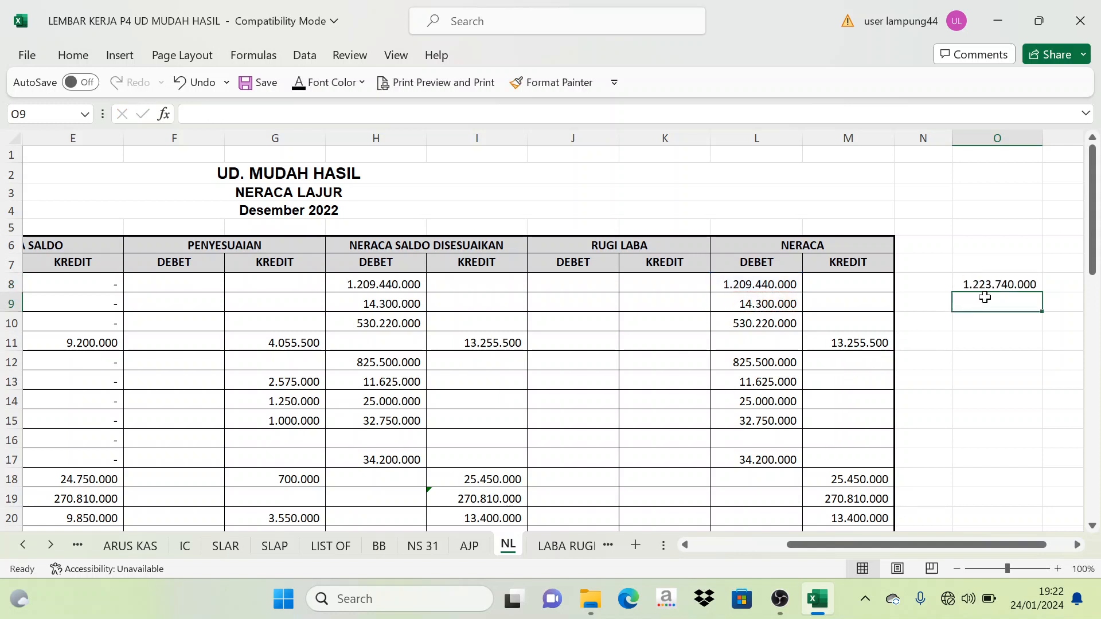
- Compare the check sum in O8 of NL with the Kas Setara Kas Akhir Periode amount in E39 of ARUS KAS
{"action": "left_click", "coordinate": [1006, 284]}
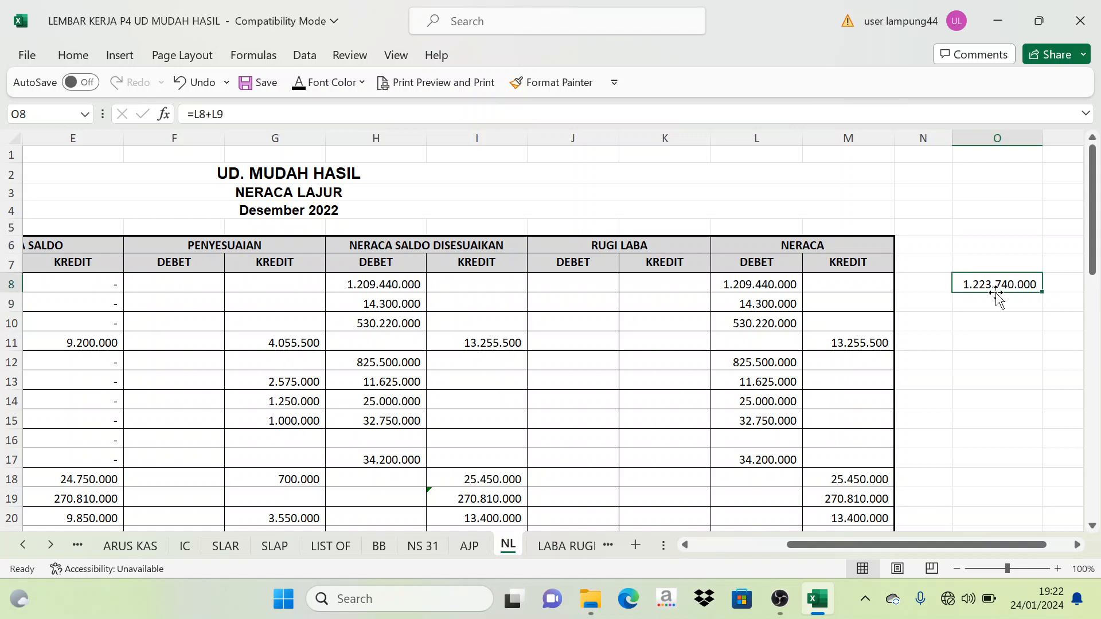
{"action": "left_click", "coordinate": [132, 548]}
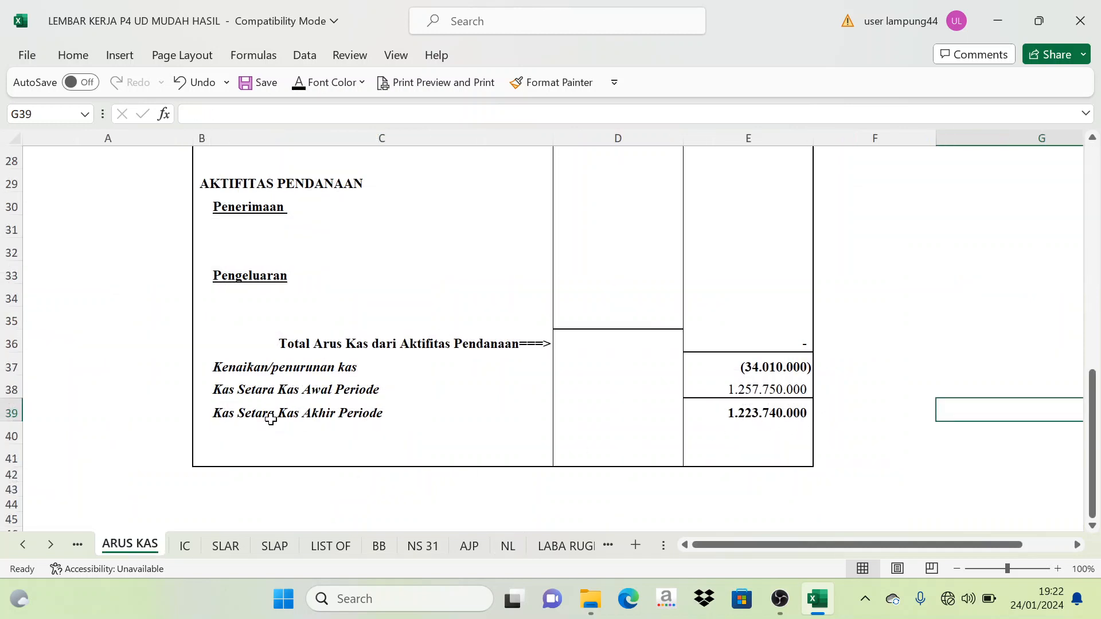
{"action": "left_click", "coordinate": [740, 414]}
{"action": "left_click", "coordinate": [979, 382]}
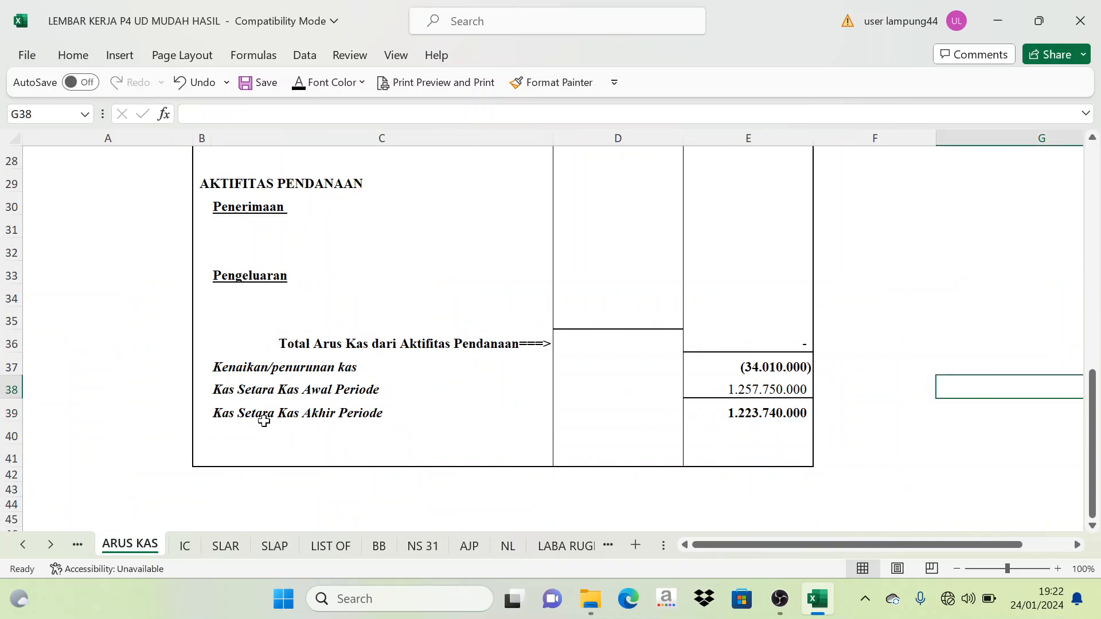
- Recheck the Neraca debit cash balances in L8:L9 of the NL worksheet against the check sum in O8
{"action": "scroll", "coordinate": [269, 418], "scroll_direction": "up", "scroll_amount": 9}
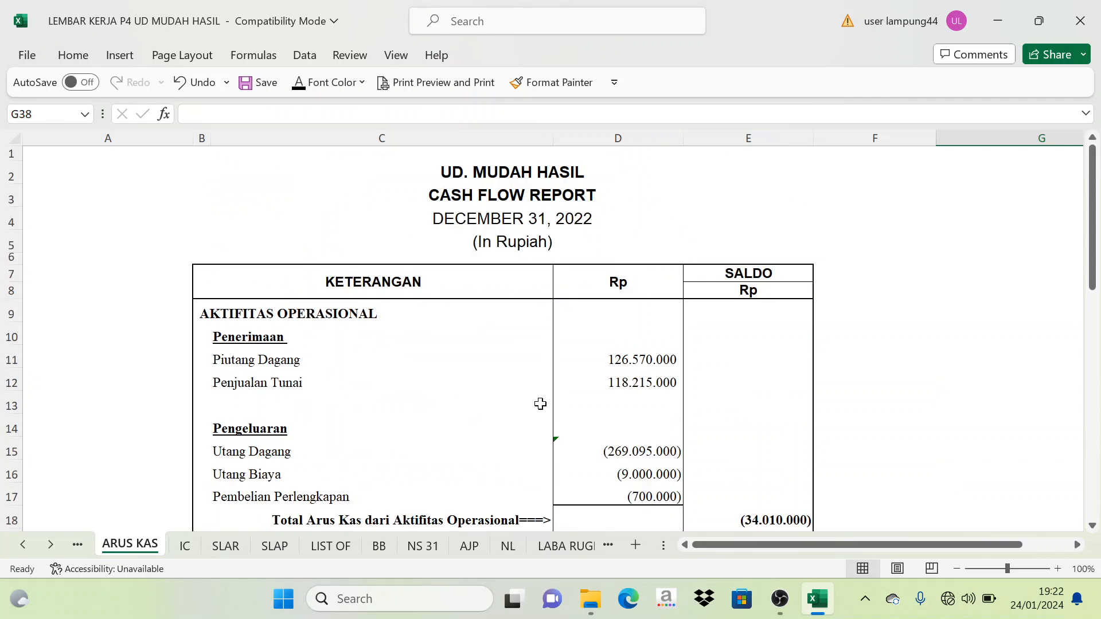
{"action": "left_click", "coordinate": [507, 548]}
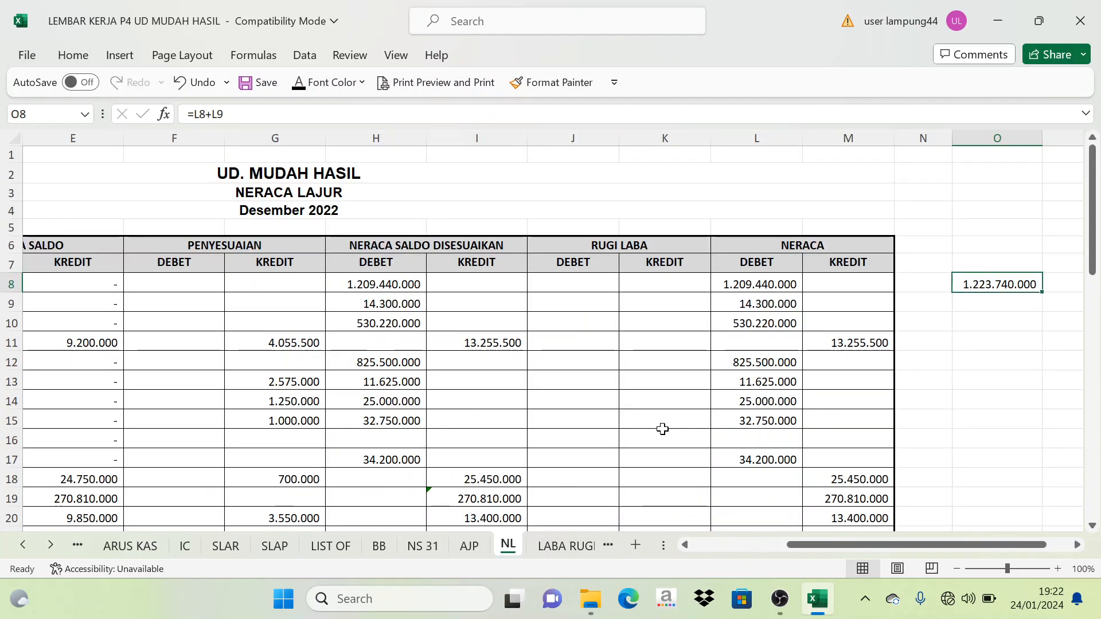
{"action": "left_click", "coordinate": [773, 243]}
{"action": "left_click_drag", "start_coordinate": [781, 283], "coordinate": [768, 304]}
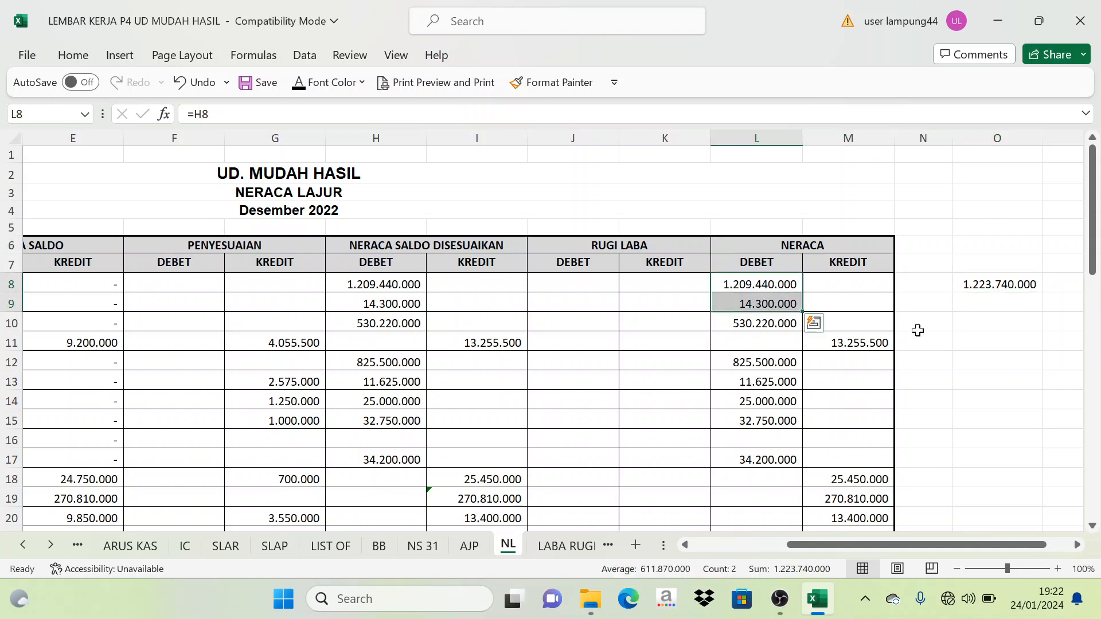
{"action": "left_click", "coordinate": [999, 284]}
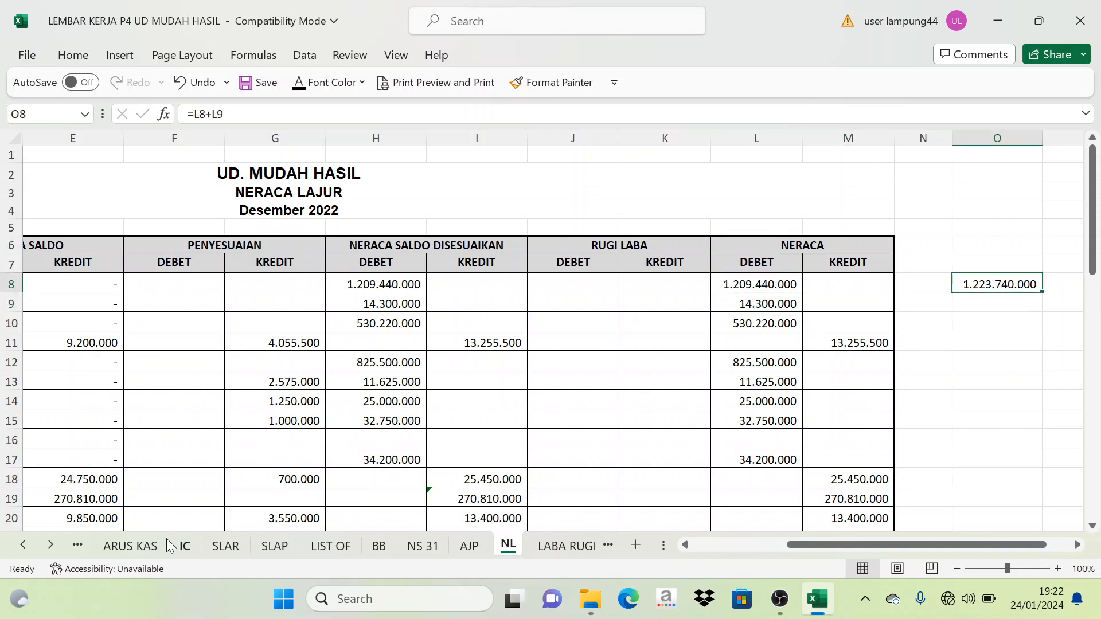
- Return to the ARUS KAS worksheet and review the December 31, 2022 cash flow report from its heading through the activity sections
{"action": "left_click", "coordinate": [132, 544]}
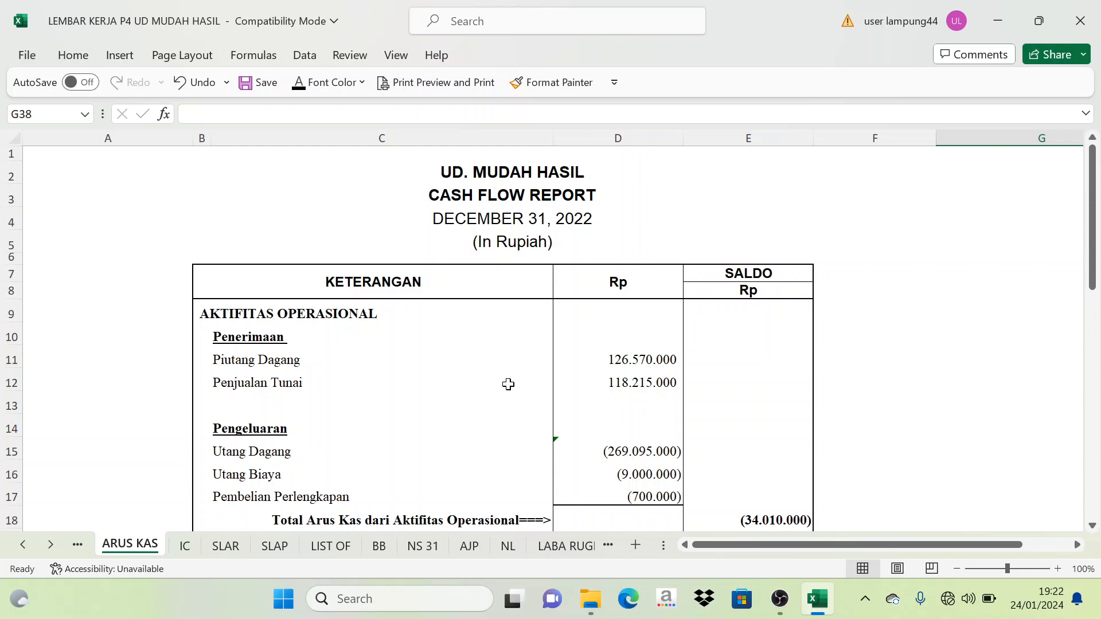
{"action": "scroll", "coordinate": [515, 396], "scroll_direction": "down", "scroll_amount": 1}
{"action": "scroll", "coordinate": [505, 384], "scroll_direction": "up", "scroll_amount": 1}
{"action": "left_click", "coordinate": [779, 598]}
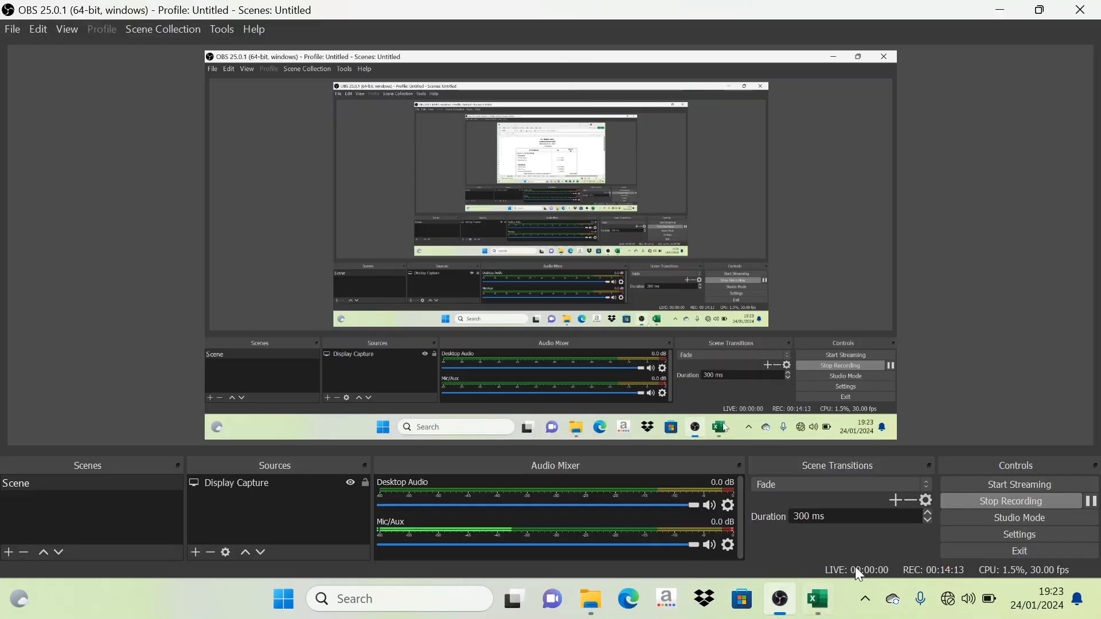